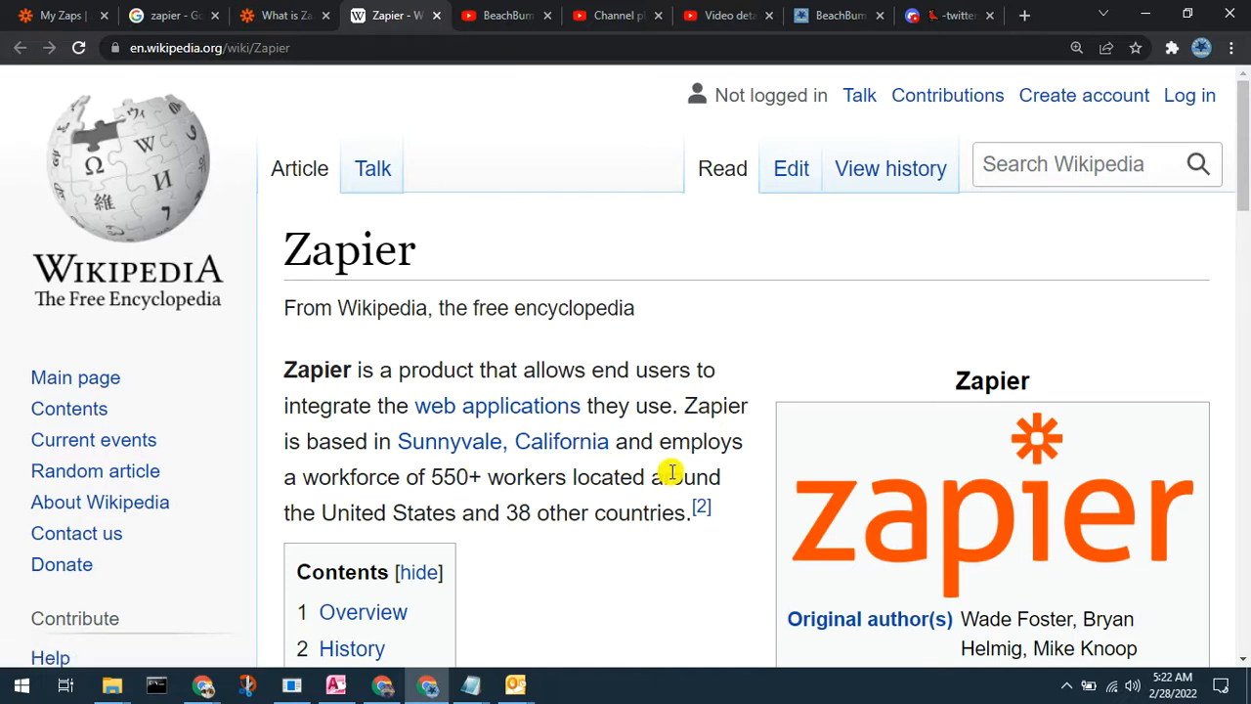
# Step: Read through the Zapier Wikipedia article, return to its top, and close the tab
pyautogui.scroll(-3, 671, 472)
pyautogui.scroll(-2, 672, 472)
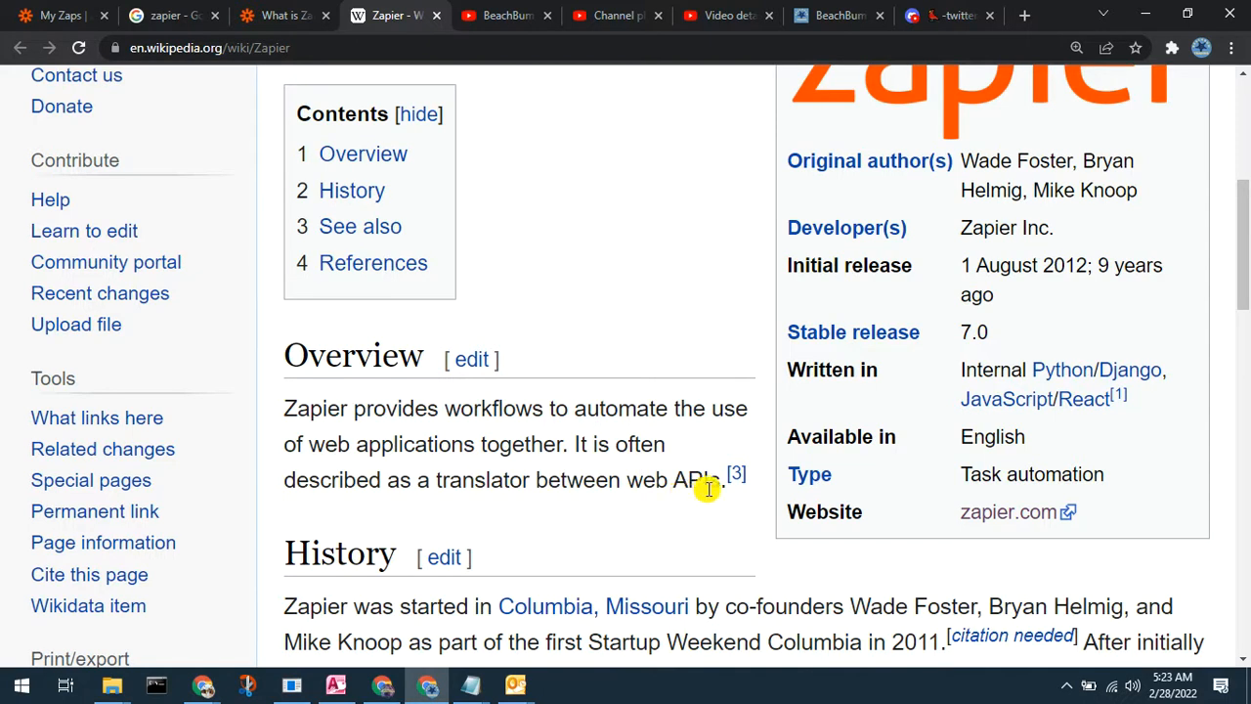
pyautogui.scroll(-3, 703, 498)
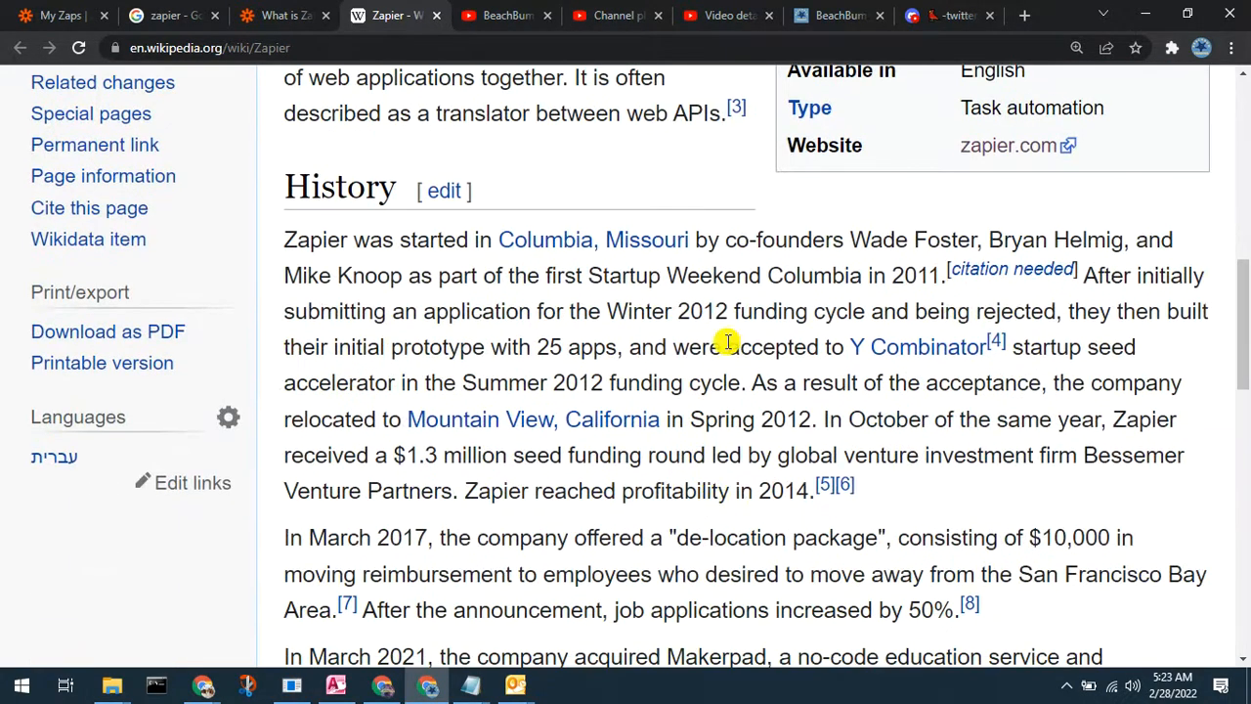
pyautogui.scroll(-6, 726, 371)
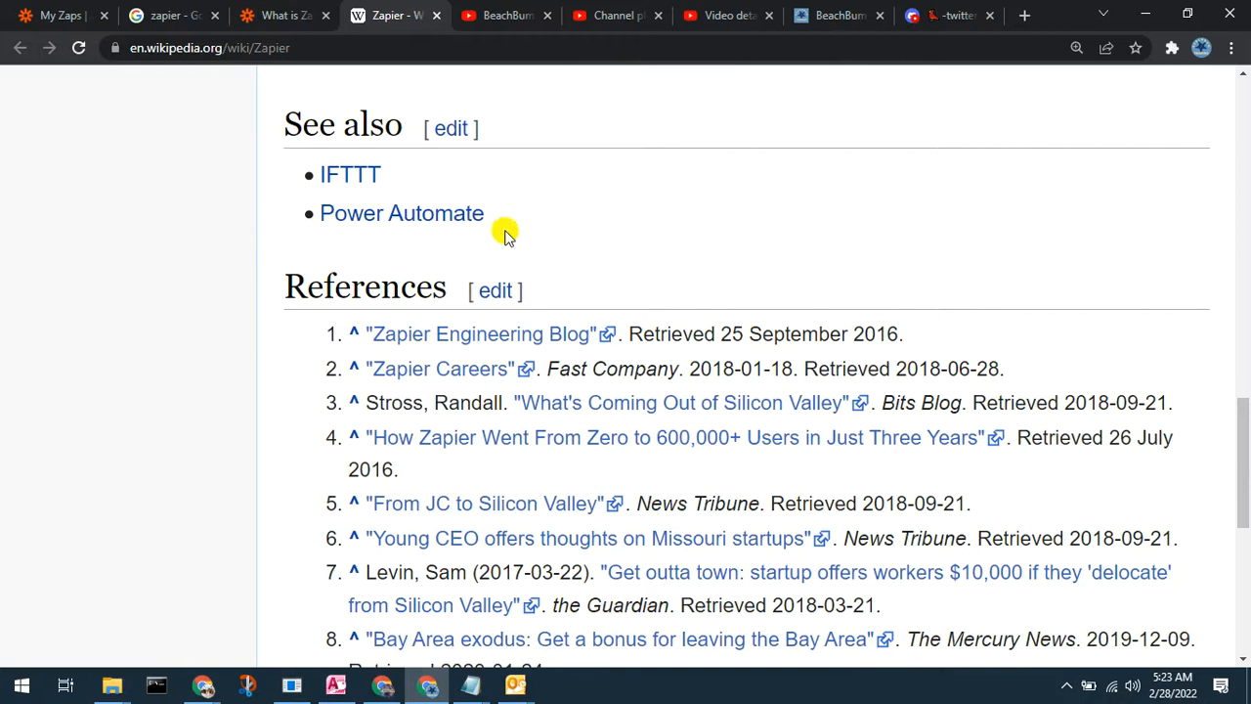
pyautogui.scroll(-3, 494, 232)
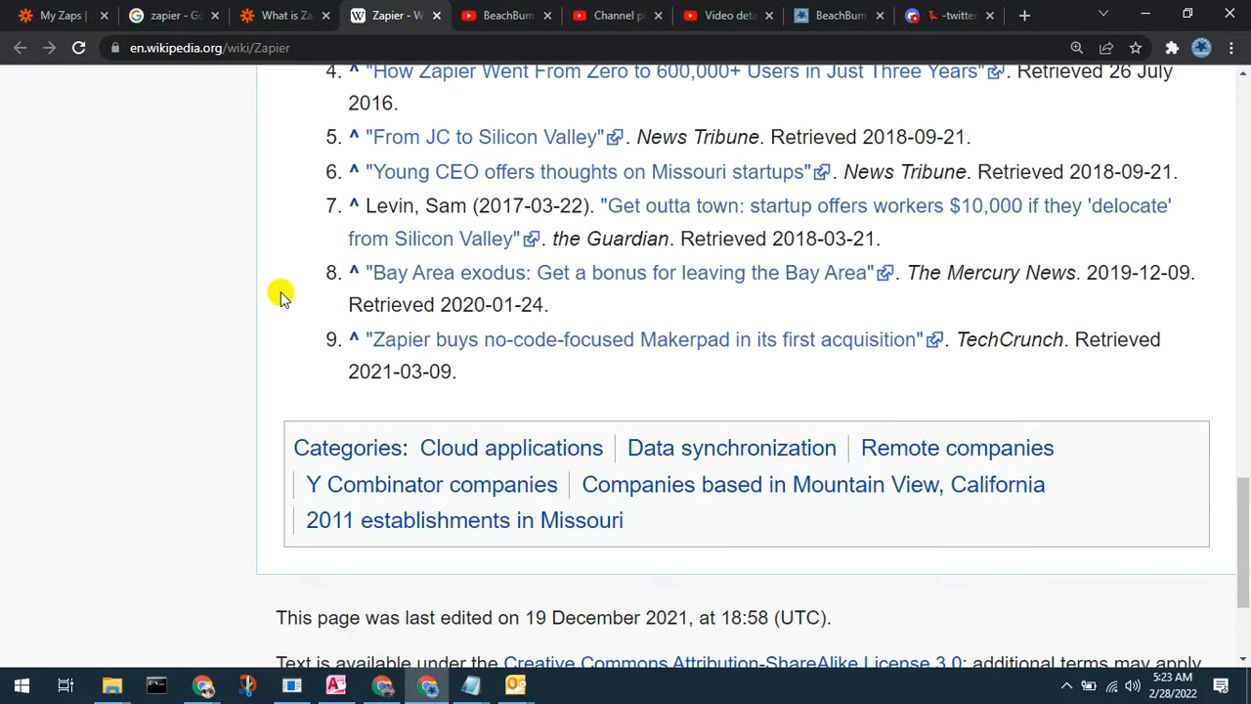
pyautogui.press('Home')
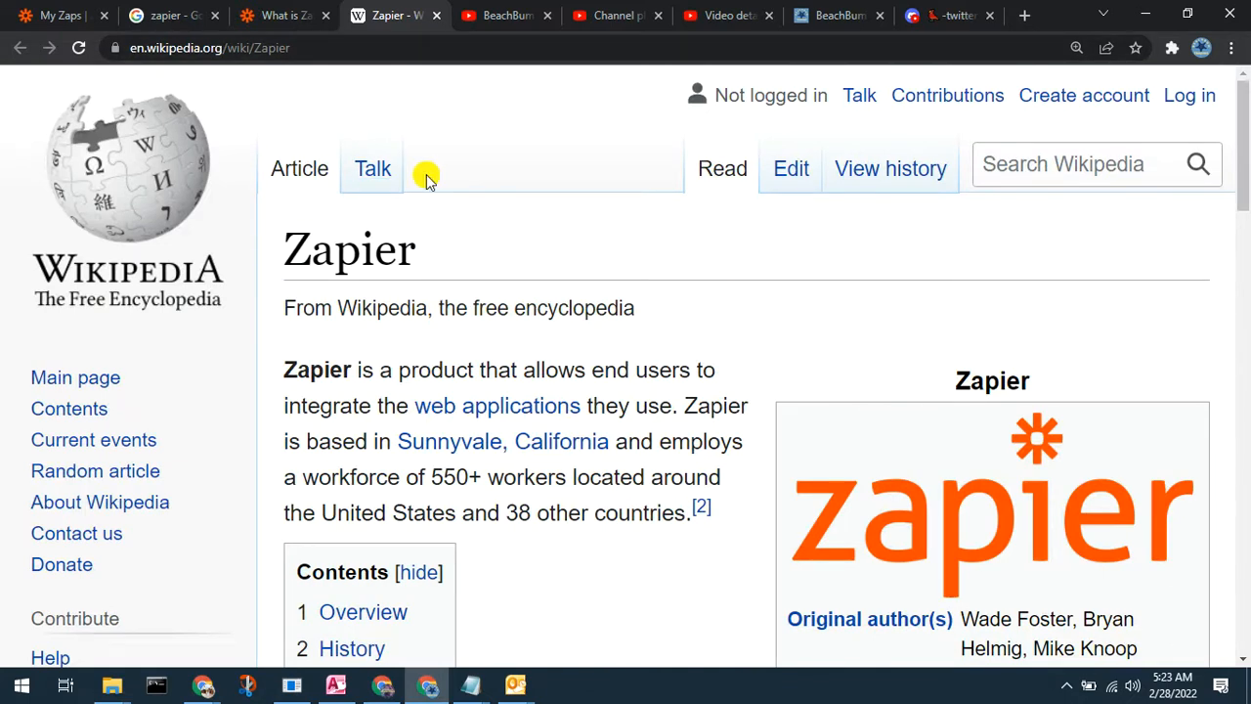
pyautogui.hotkey('ctrl', 'w')
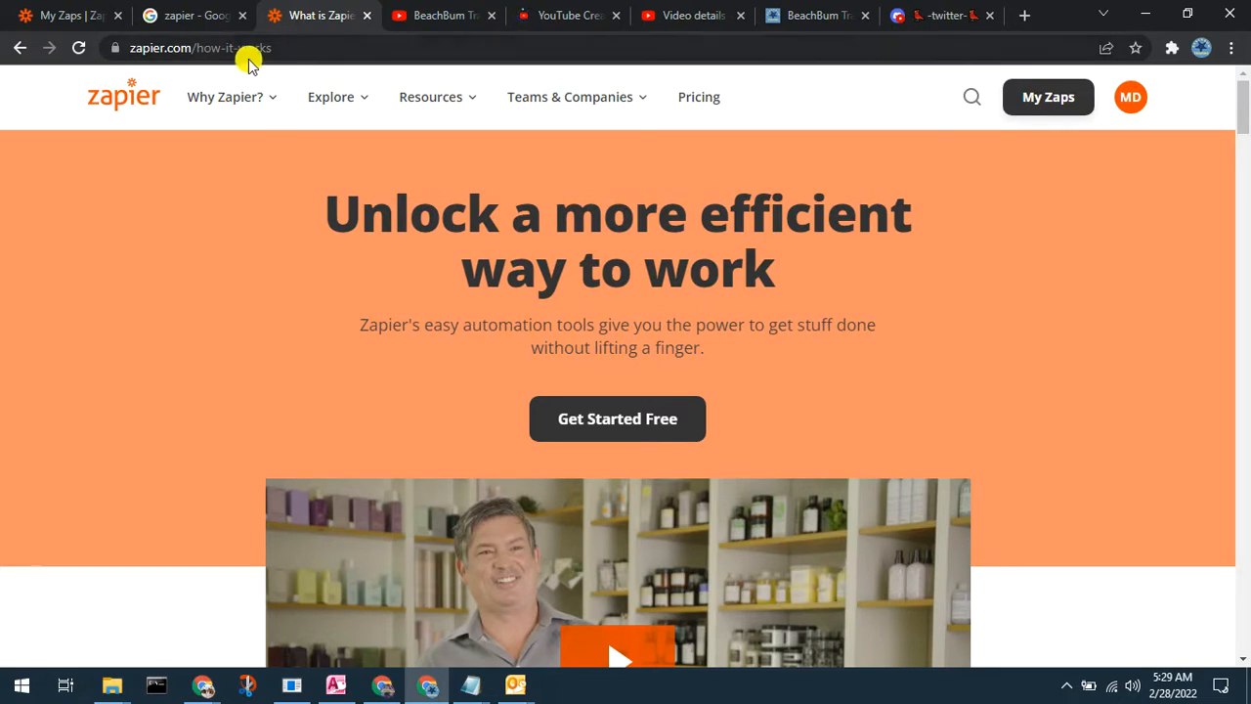
pyautogui.moveTo(217, 67)
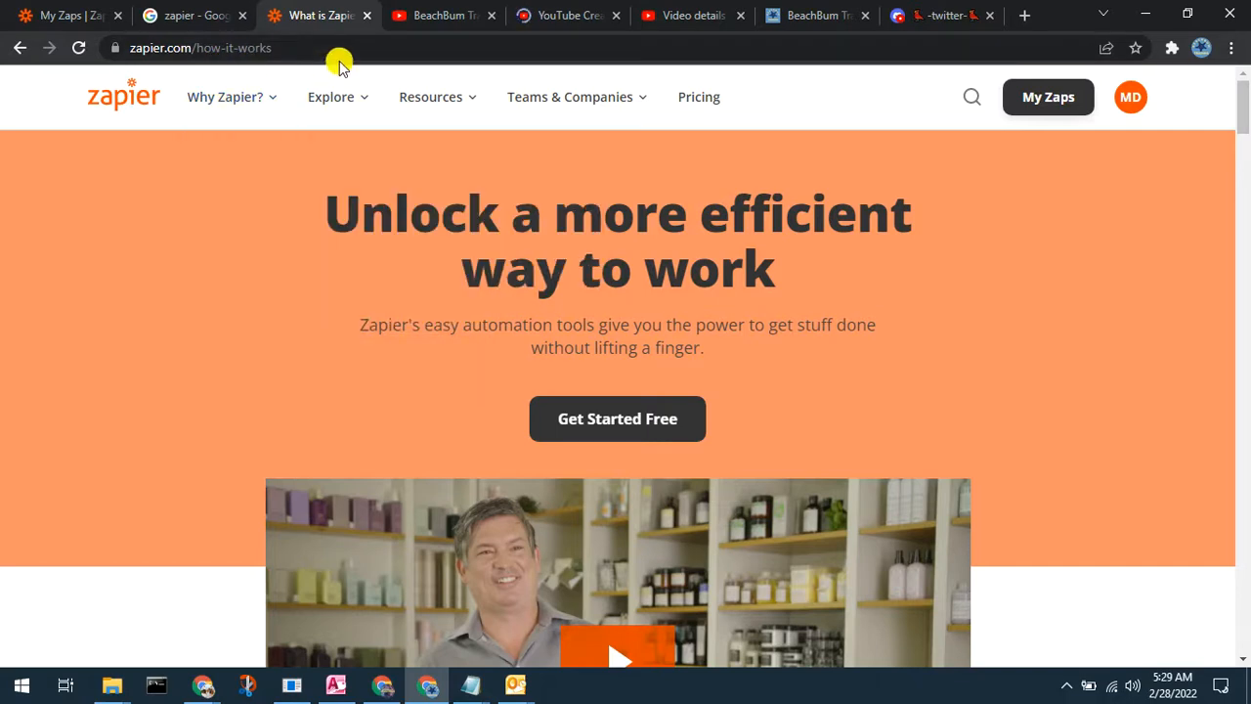
pyautogui.moveTo(217, 98)
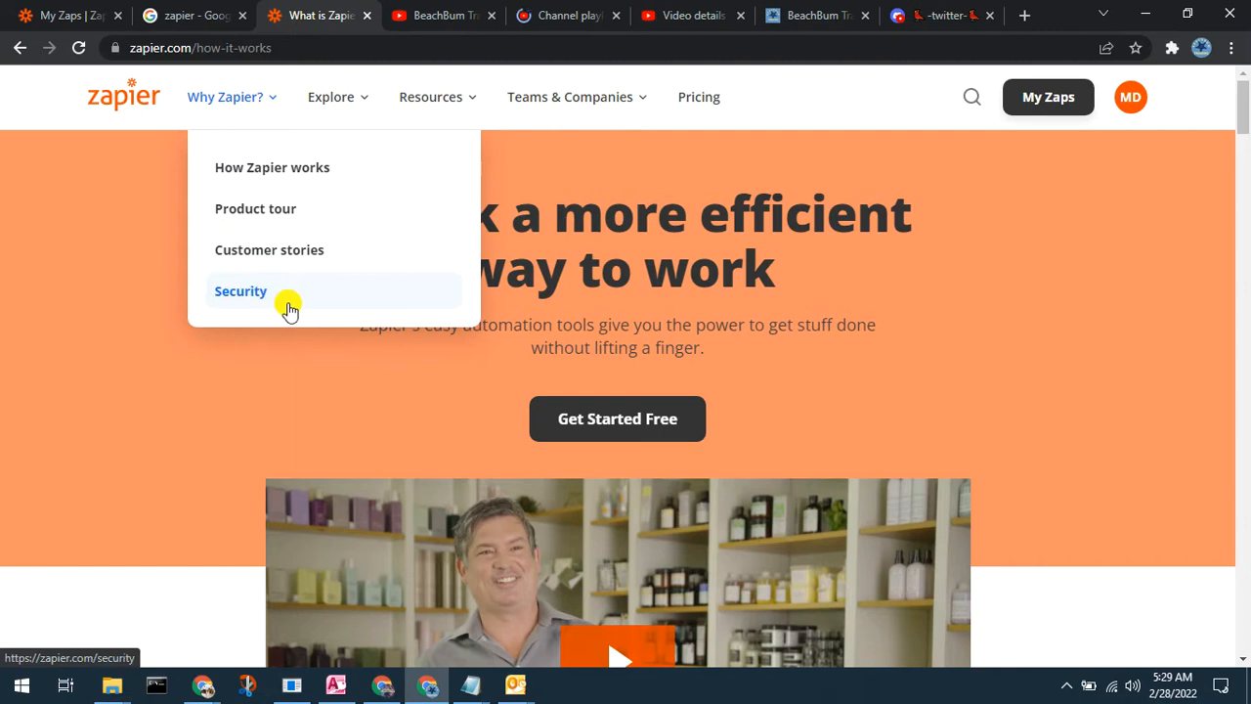
pyautogui.moveTo(347, 108)
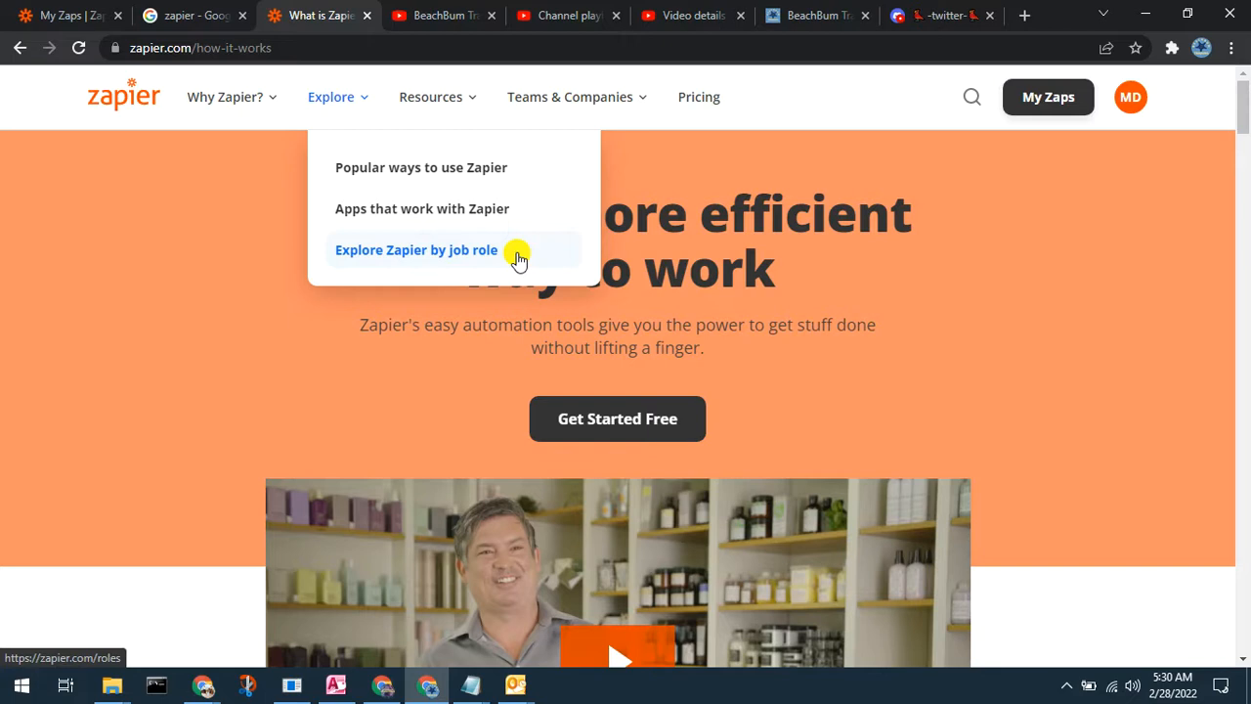
pyautogui.moveTo(469, 94)
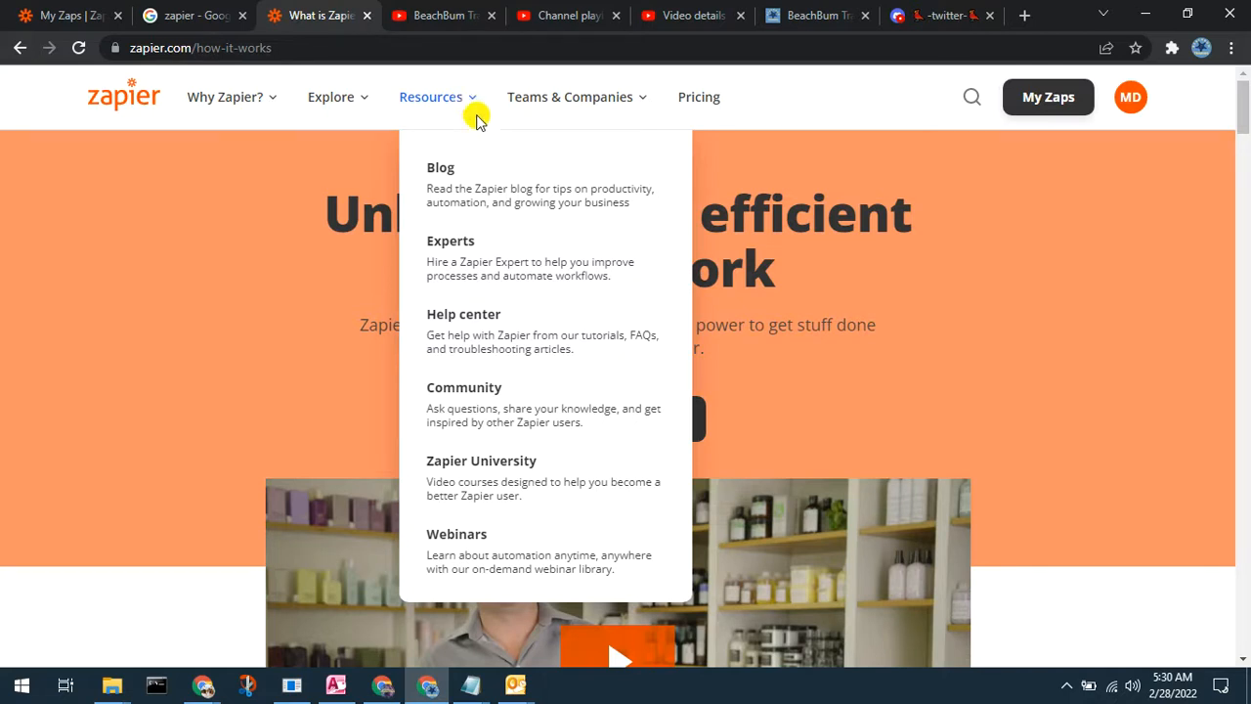
pyautogui.moveTo(447, 100)
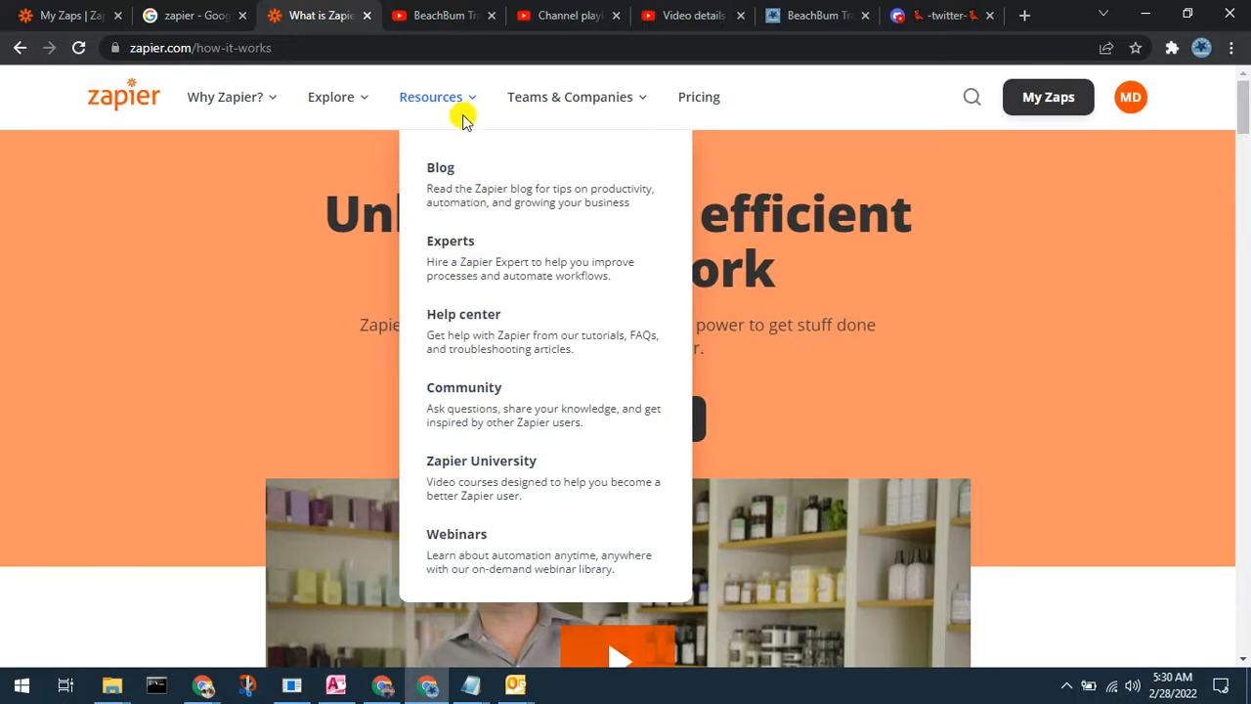
pyautogui.moveTo(570, 107)
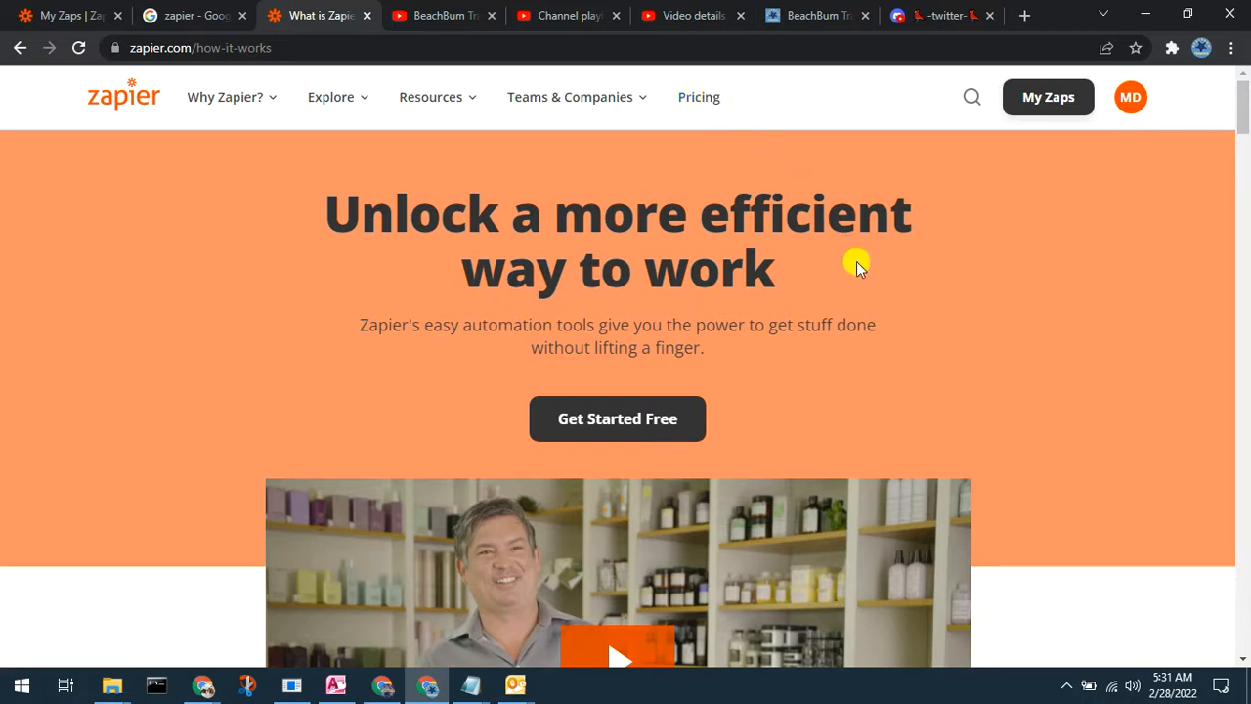
# Step: Read the how-it-works page through the FAQ and sign-up sections to the footer, then return to the top
pyautogui.scroll(-1, 789, 245)
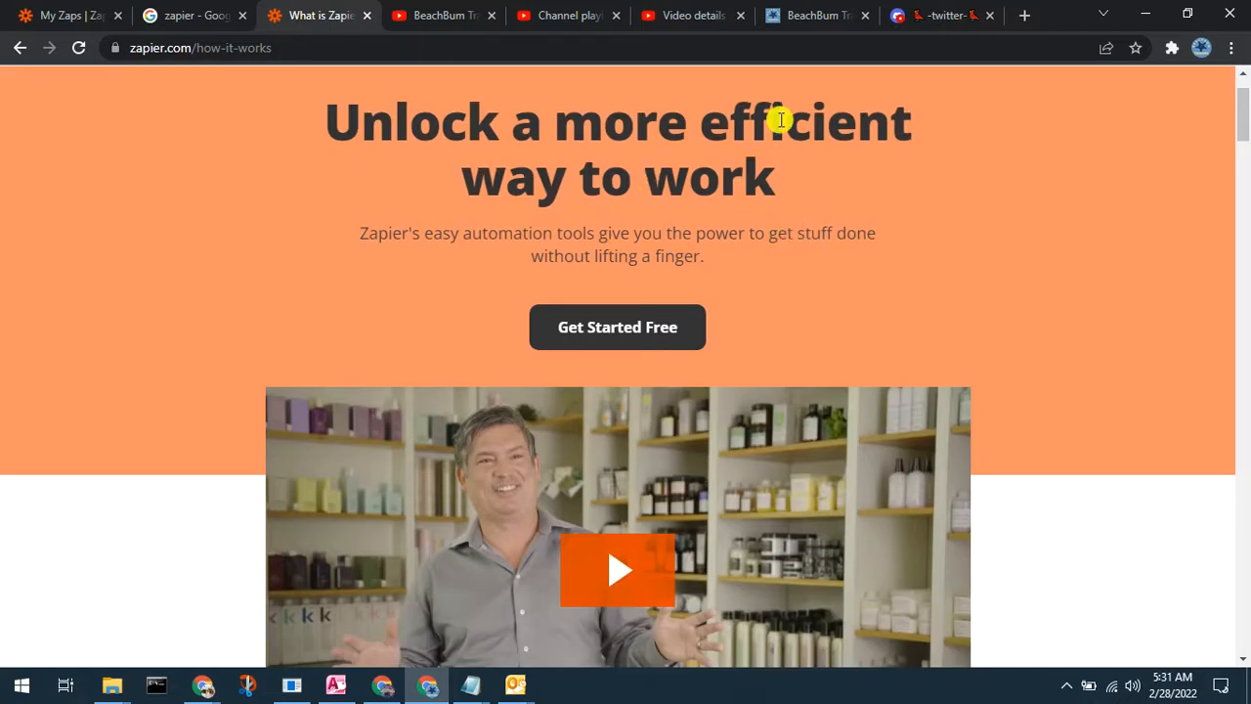
pyautogui.scroll(-3, 846, 243)
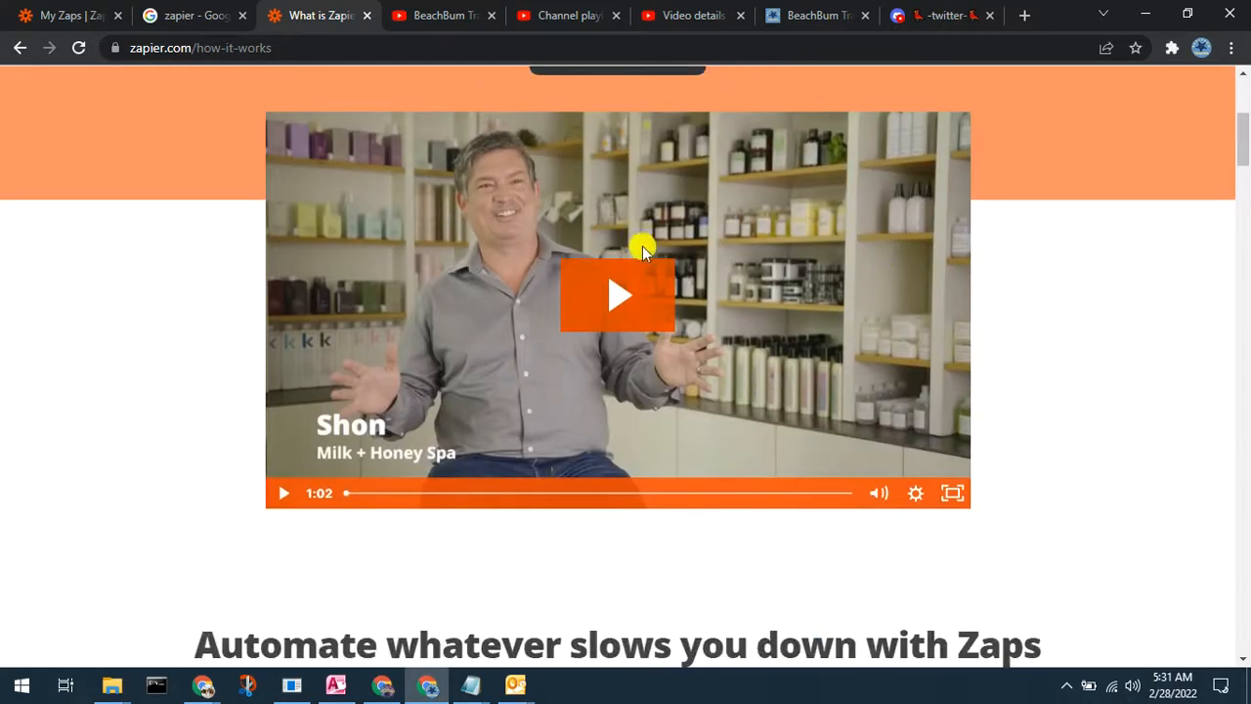
pyautogui.scroll(-3, 713, 518)
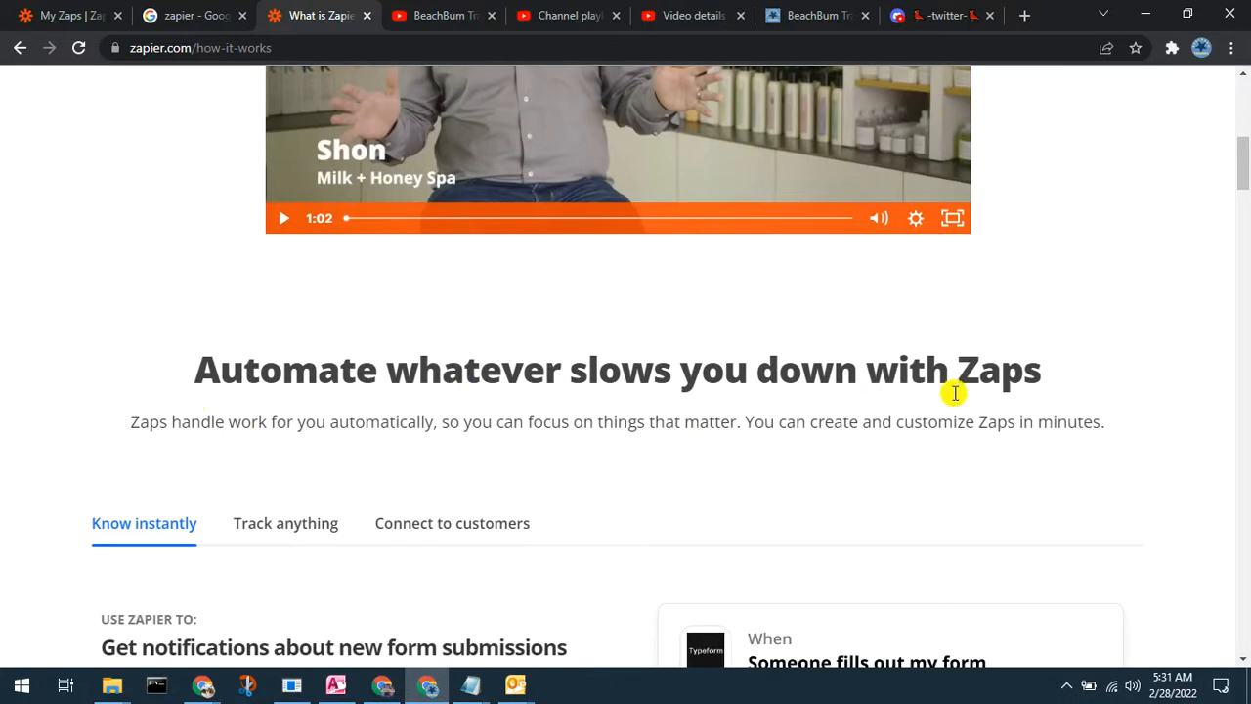
pyautogui.scroll(-2, 612, 424)
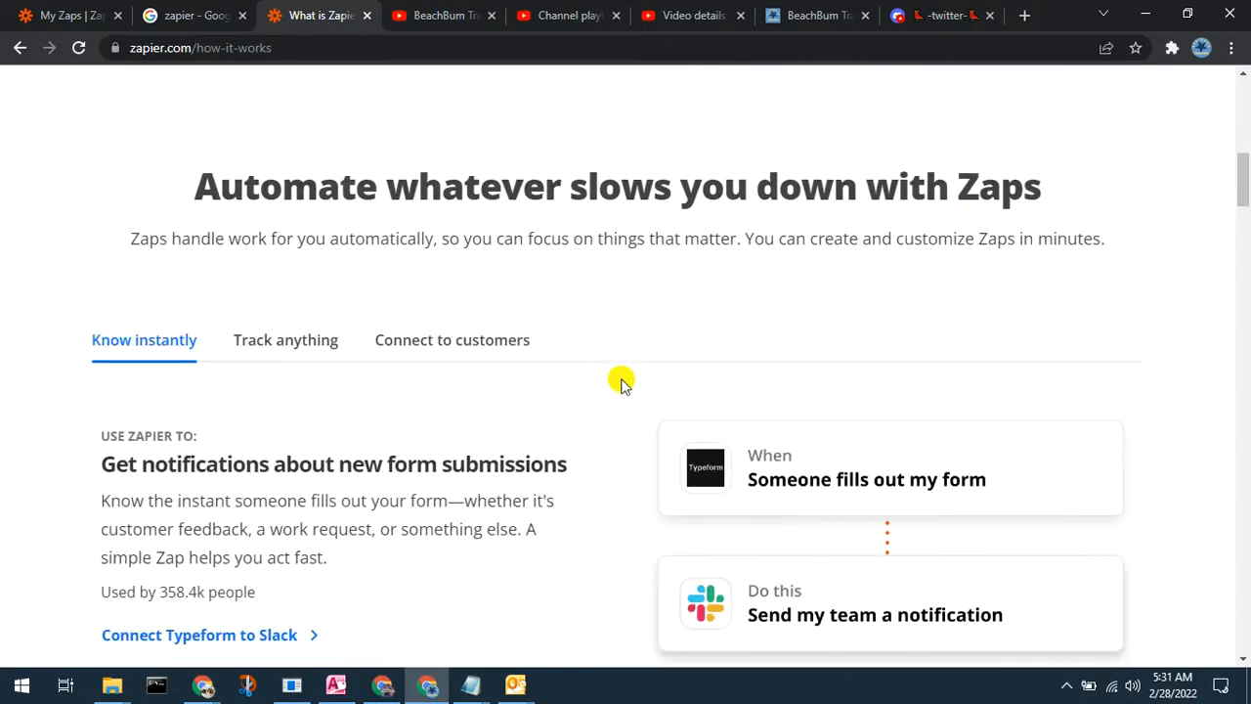
pyautogui.scroll(-1, 630, 347)
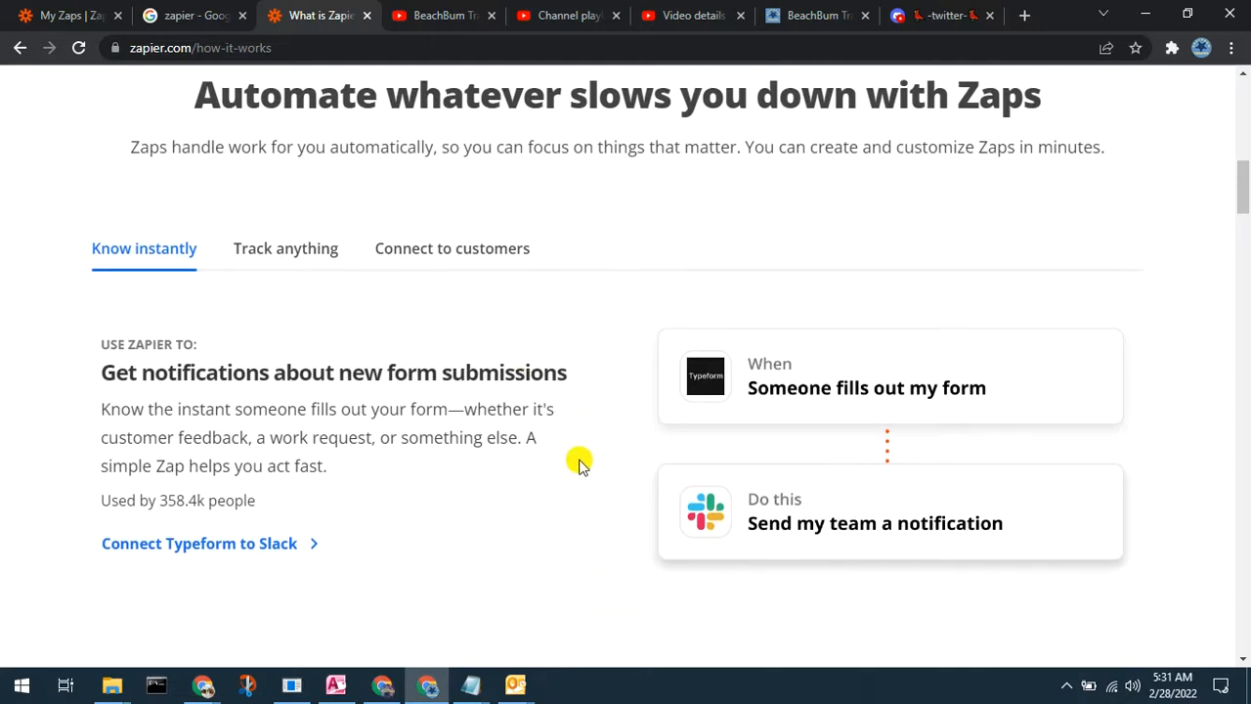
pyautogui.scroll(-1, 578, 476)
pyautogui.scroll(-3, 577, 474)
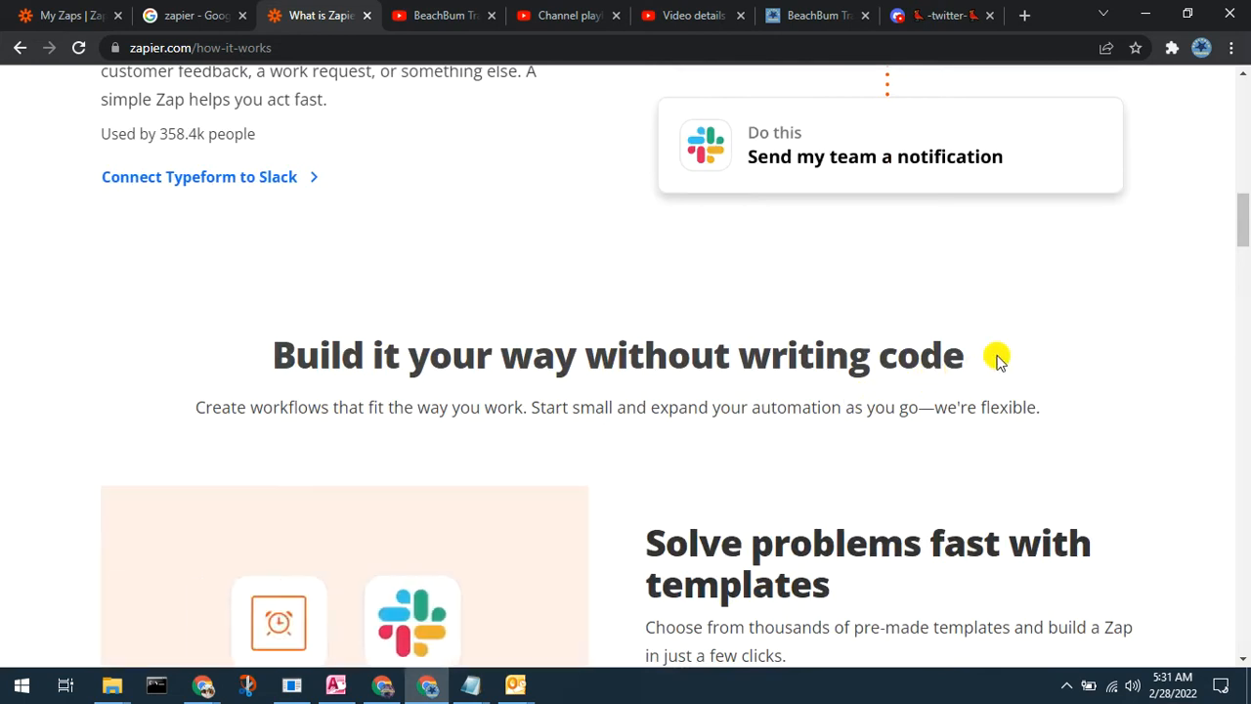
pyautogui.scroll(-2, 997, 360)
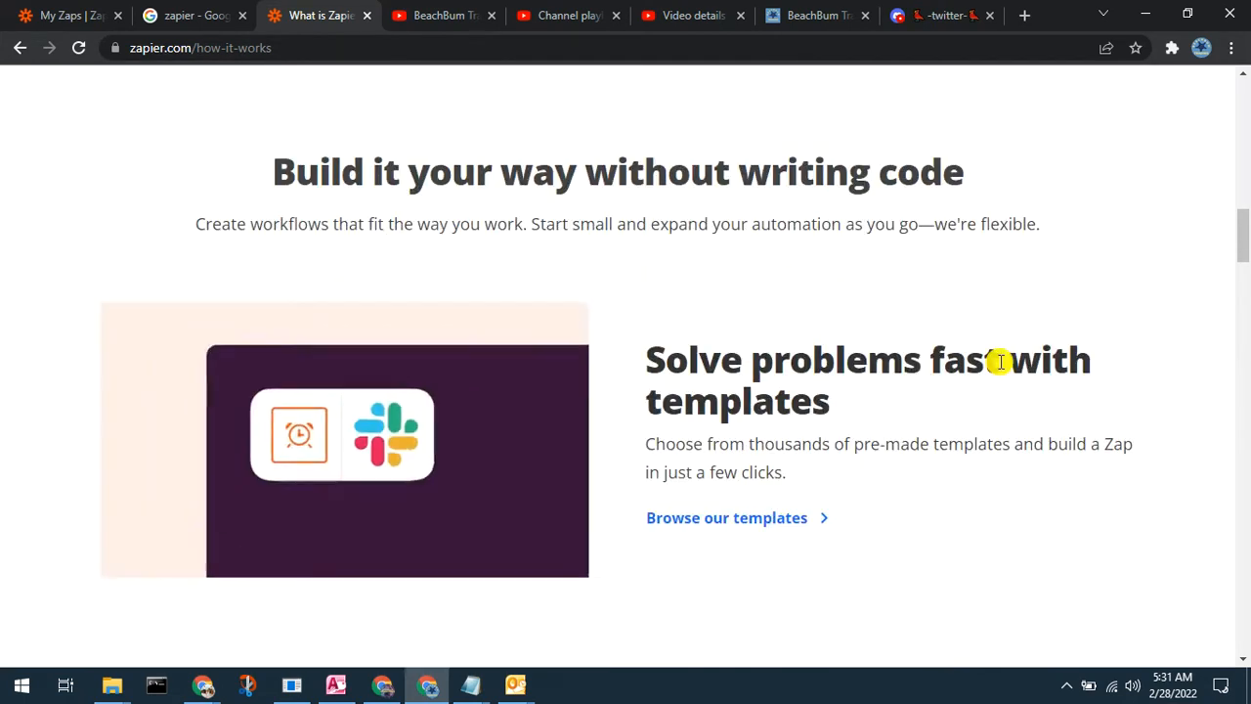
pyautogui.scroll(-1, 999, 362)
pyautogui.scroll(-3, 999, 362)
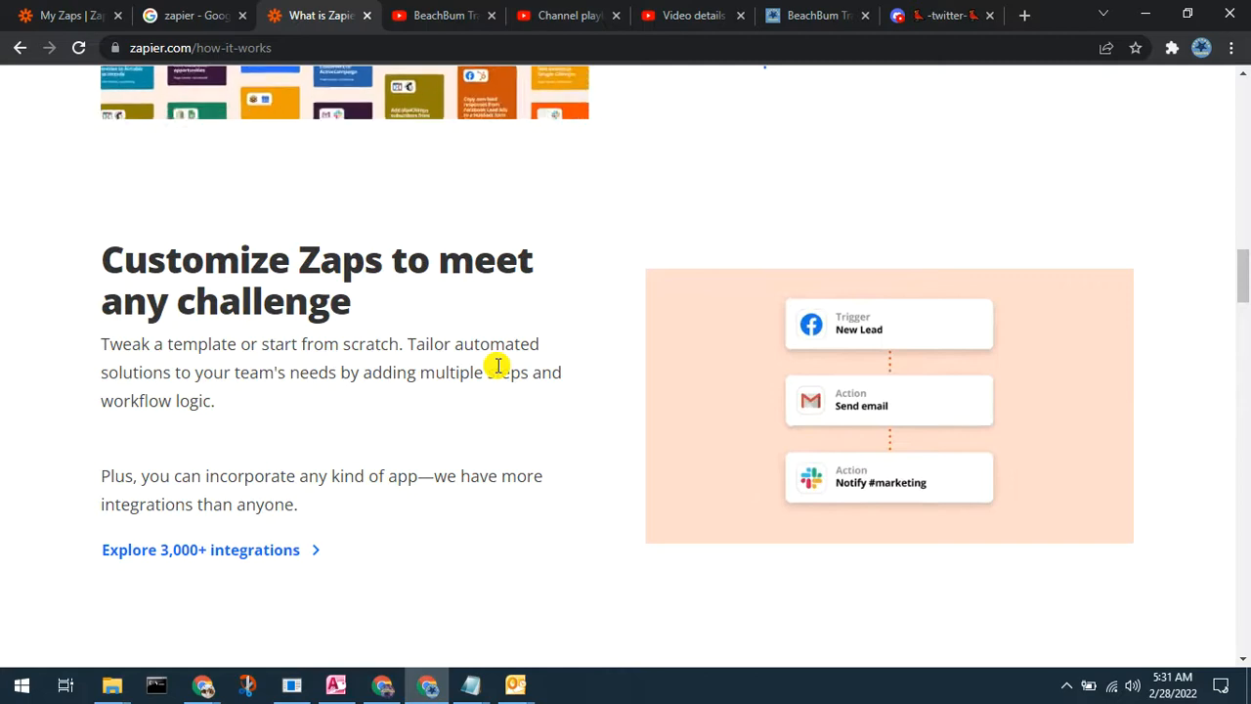
pyautogui.scroll(-1, 497, 365)
pyautogui.scroll(-2, 497, 365)
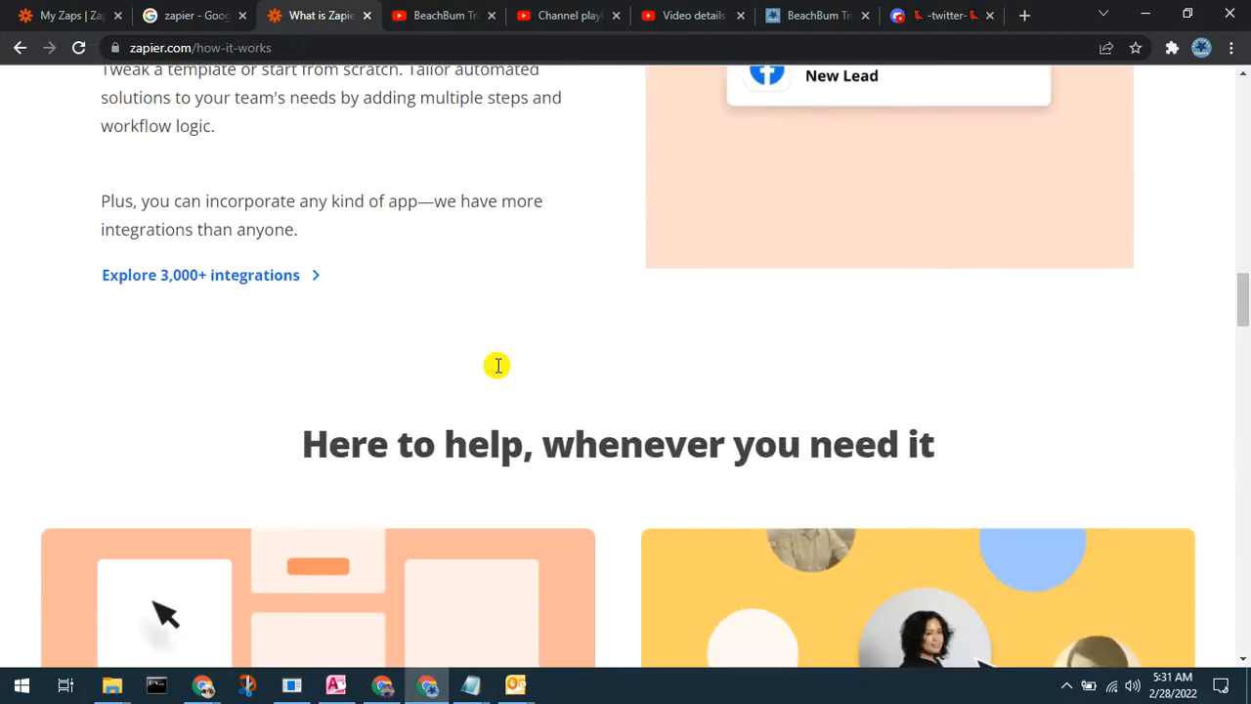
pyautogui.scroll(-3, 497, 369)
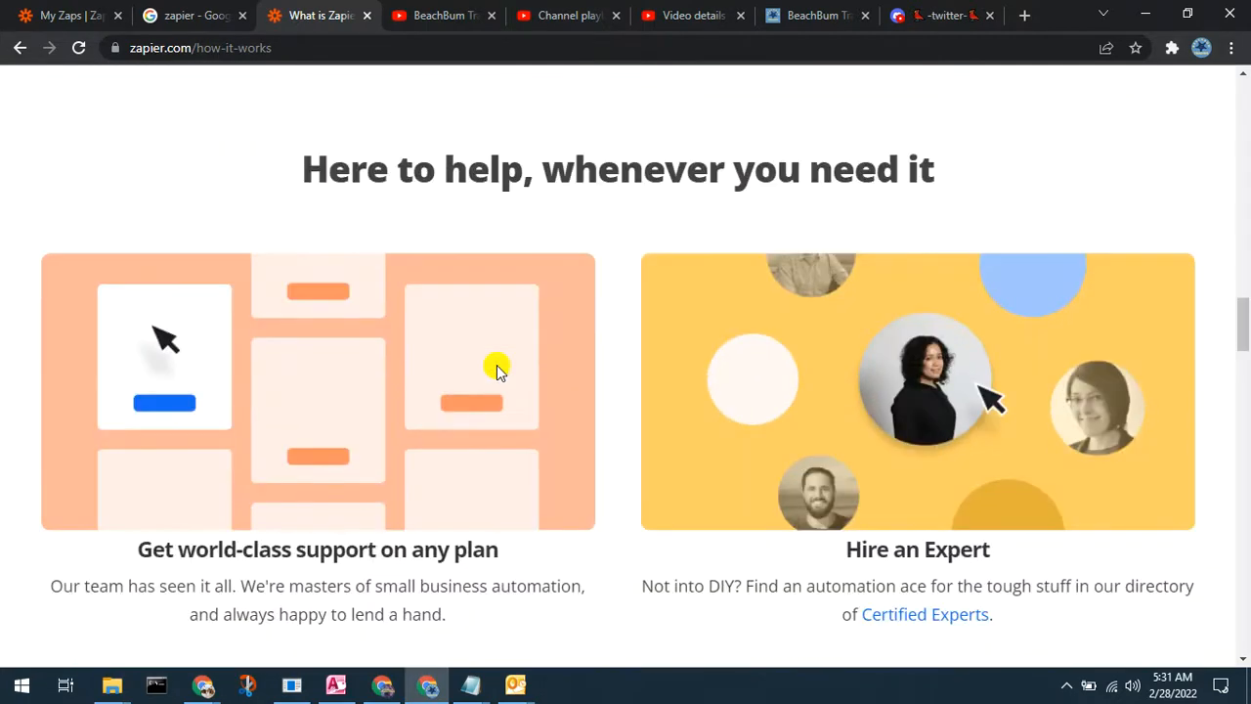
pyautogui.scroll(-2, 498, 368)
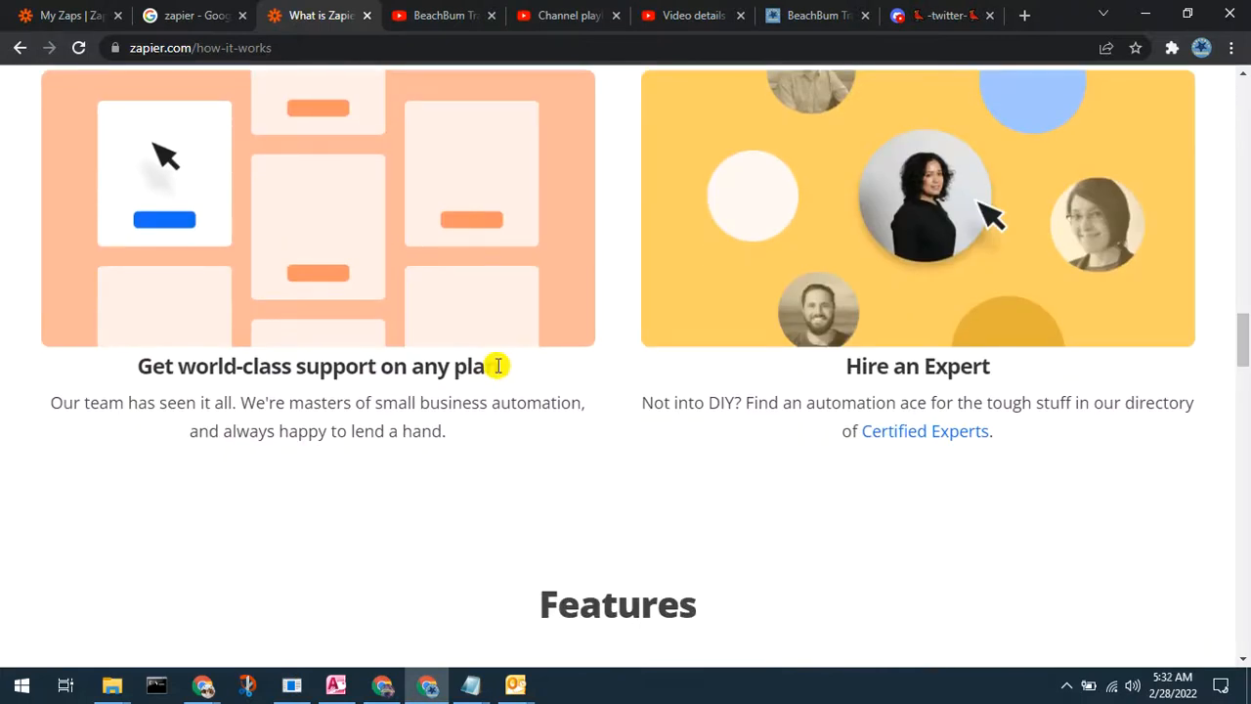
pyautogui.scroll(-1, 498, 365)
pyautogui.scroll(-2, 498, 365)
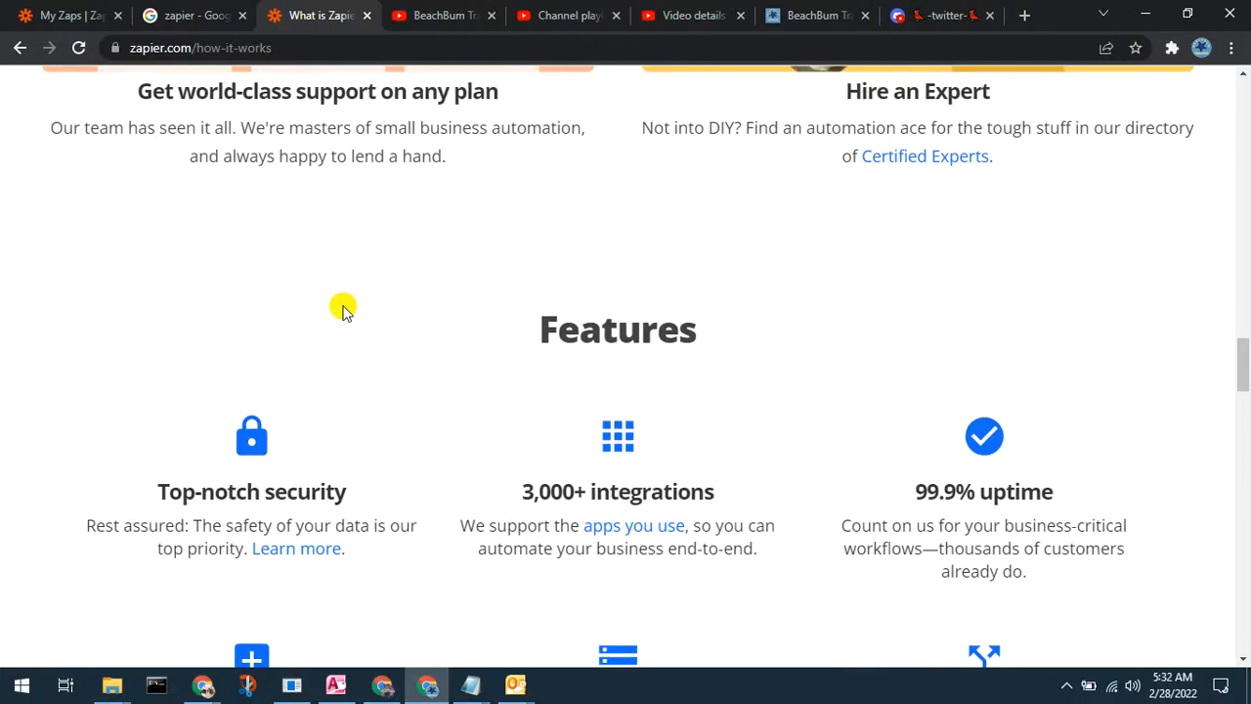
pyautogui.scroll(-2, 336, 301)
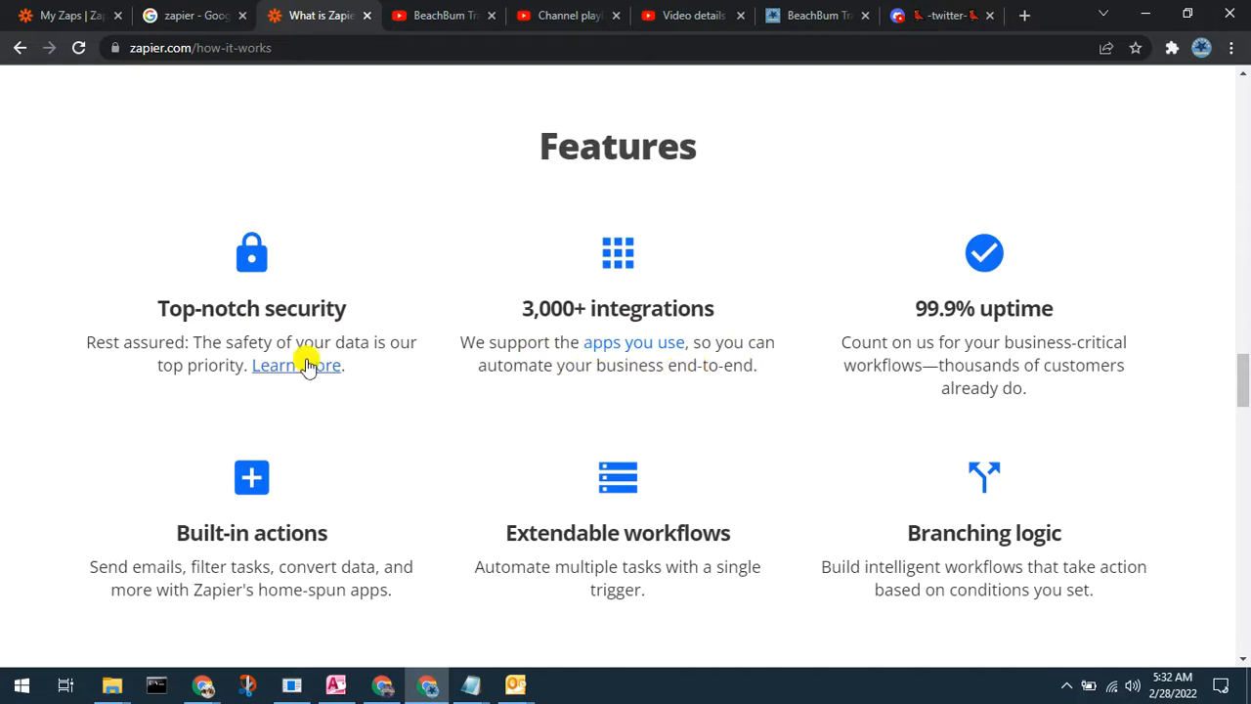
pyautogui.scroll(-1, 871, 519)
pyautogui.scroll(-3, 870, 518)
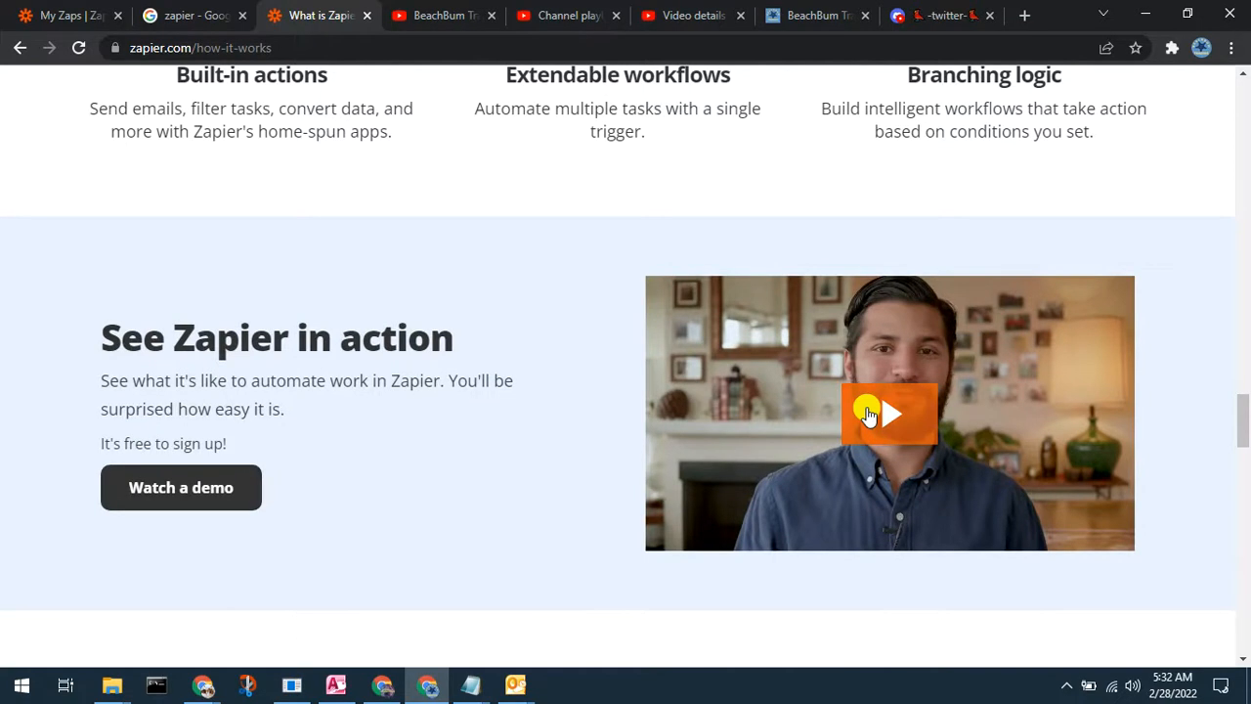
pyautogui.scroll(-7, 867, 413)
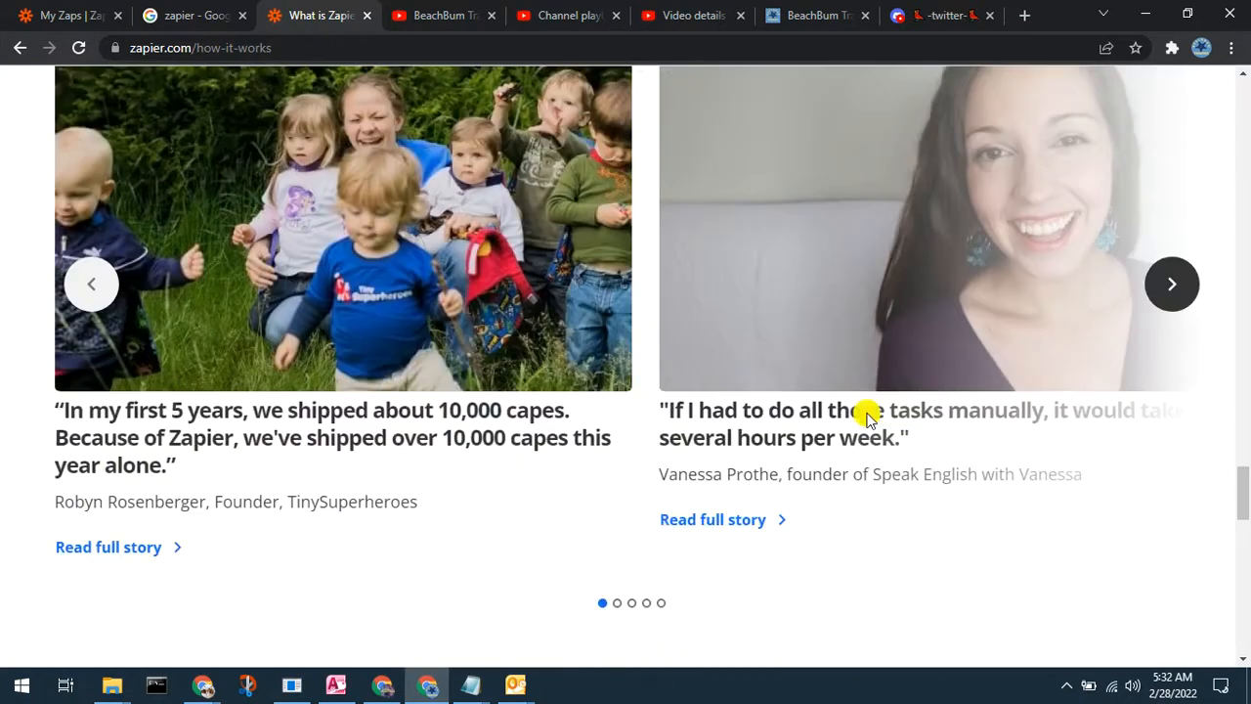
pyautogui.scroll(-6, 867, 415)
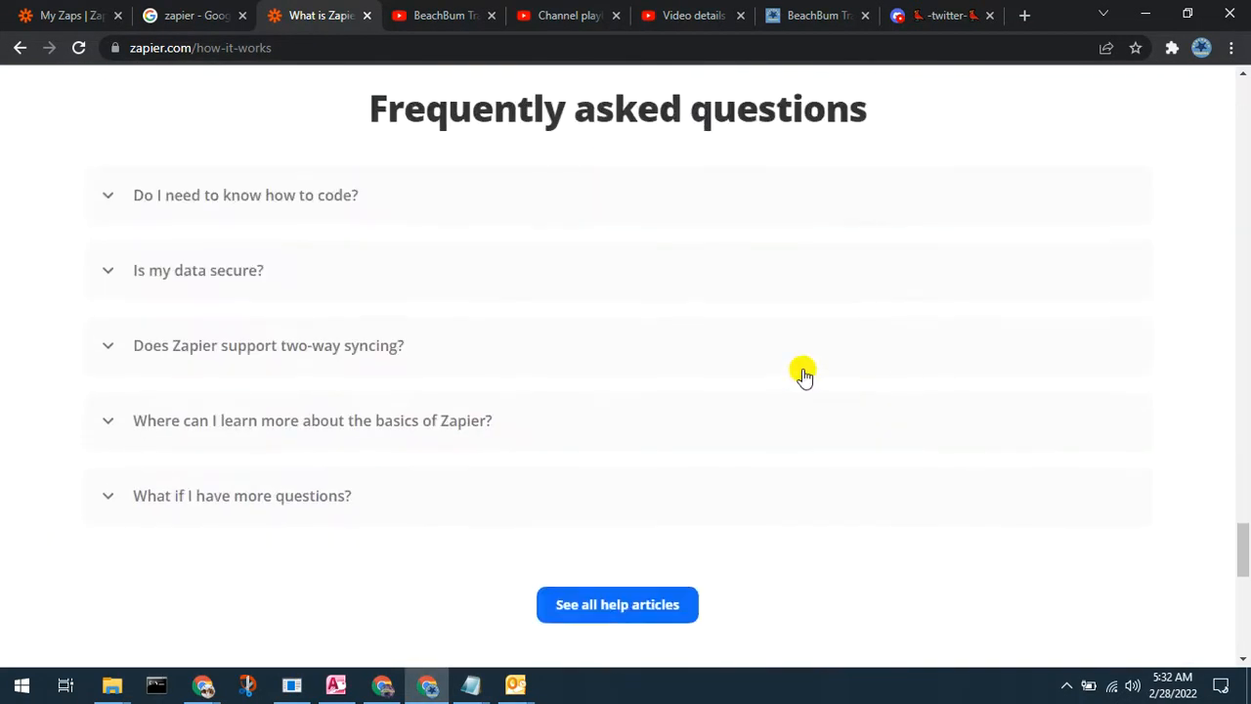
pyautogui.scroll(-3, 762, 416)
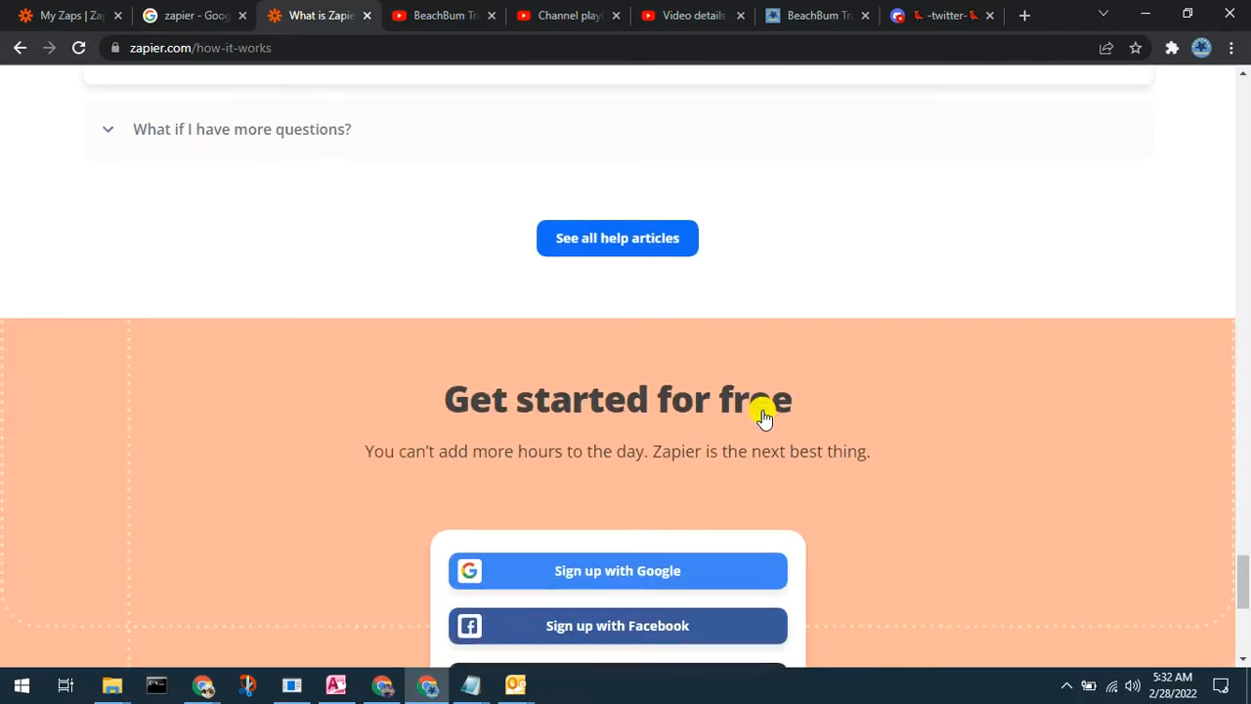
pyautogui.scroll(-3, 763, 410)
pyautogui.scroll(3, 788, 410)
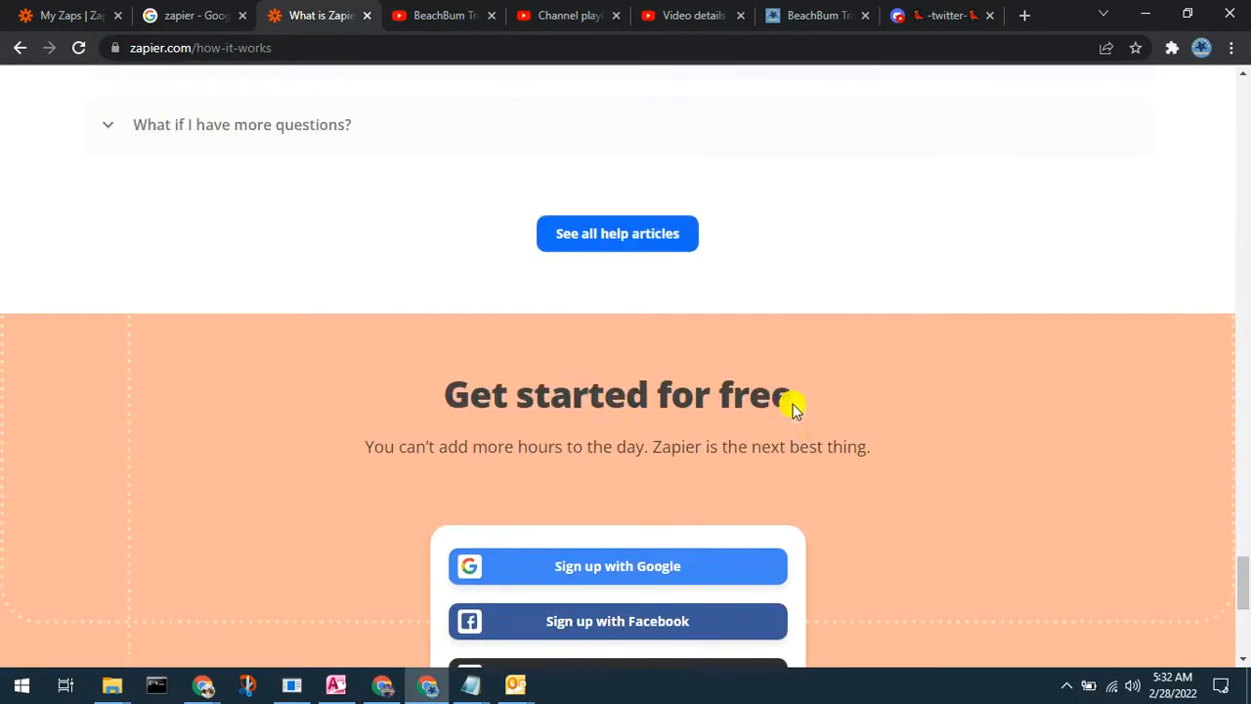
pyautogui.scroll(-3, 943, 520)
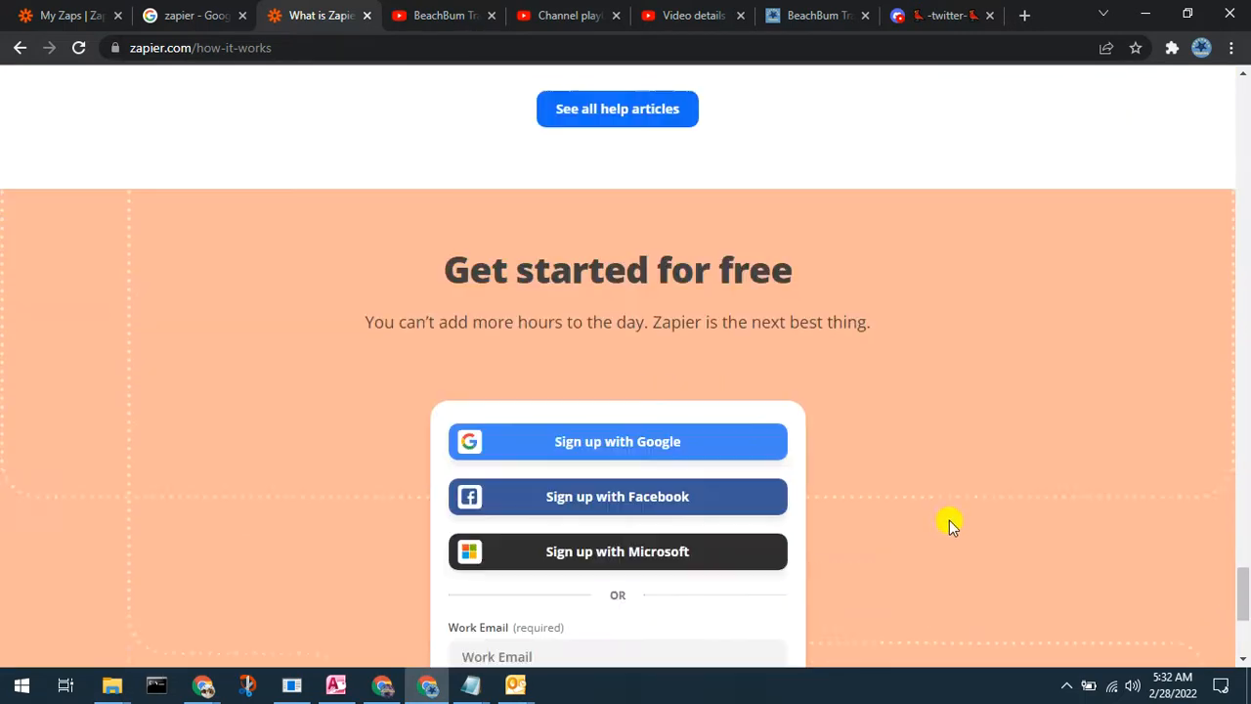
pyautogui.scroll(-1, 952, 519)
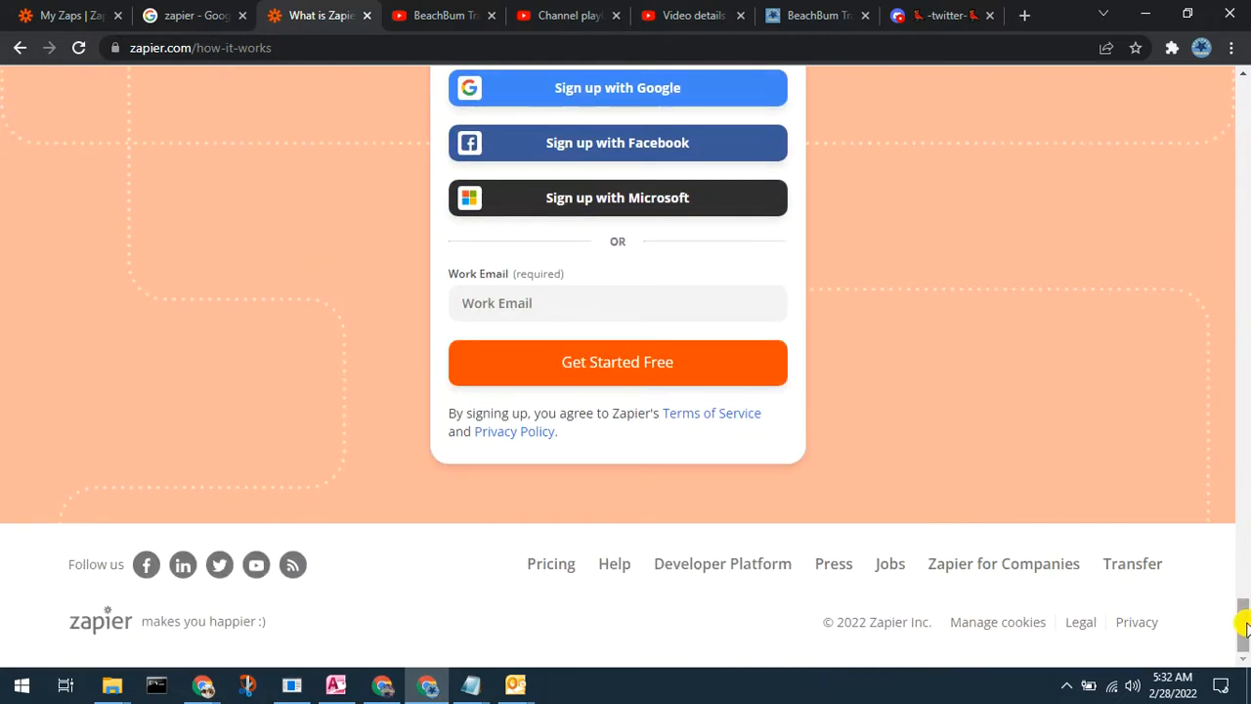
pyautogui.moveTo(1244, 632); pyautogui.dragTo(1244, 86)
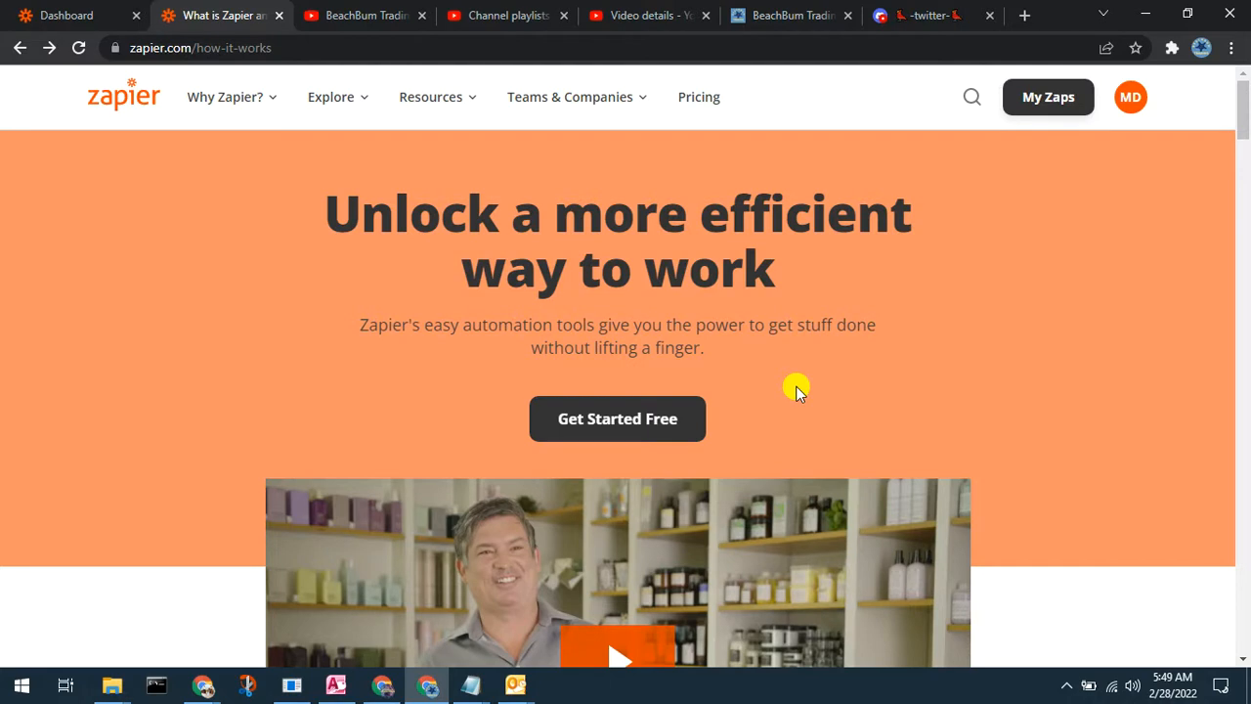
# Step: Open the Get Started Free sign-up page, then go back to the Dashboard tab
pyautogui.click(639, 419)
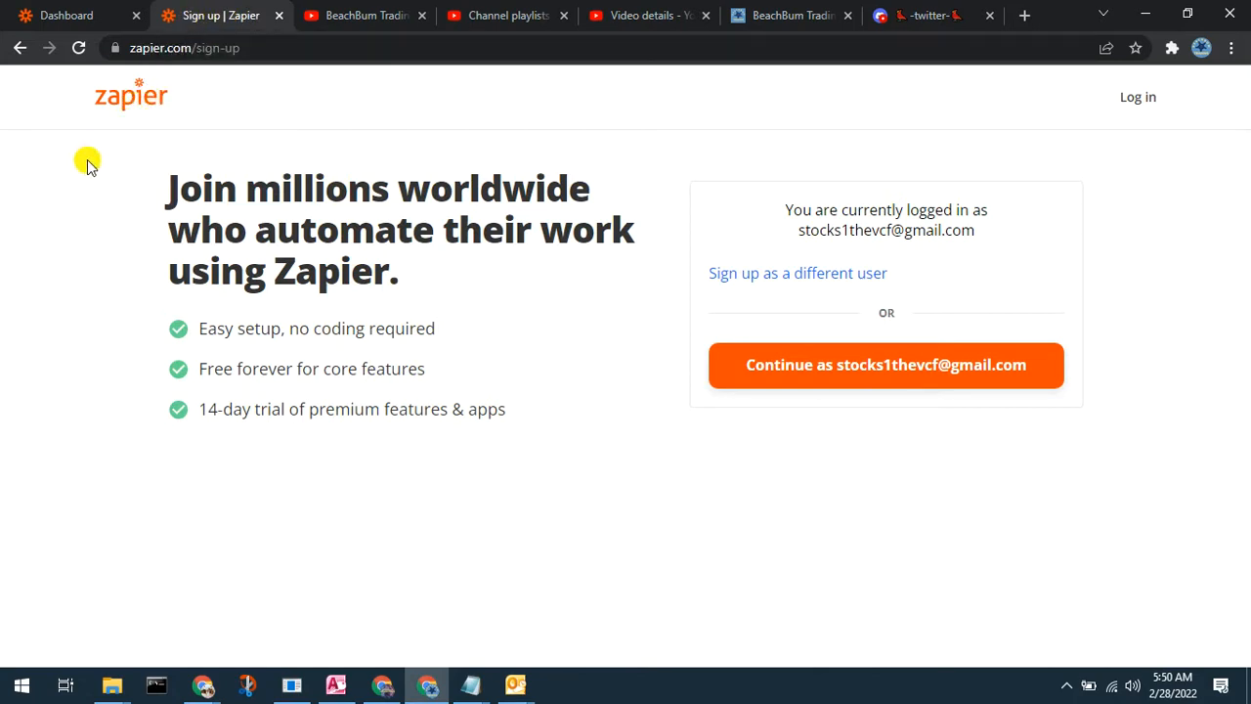
pyautogui.click(81, 16)
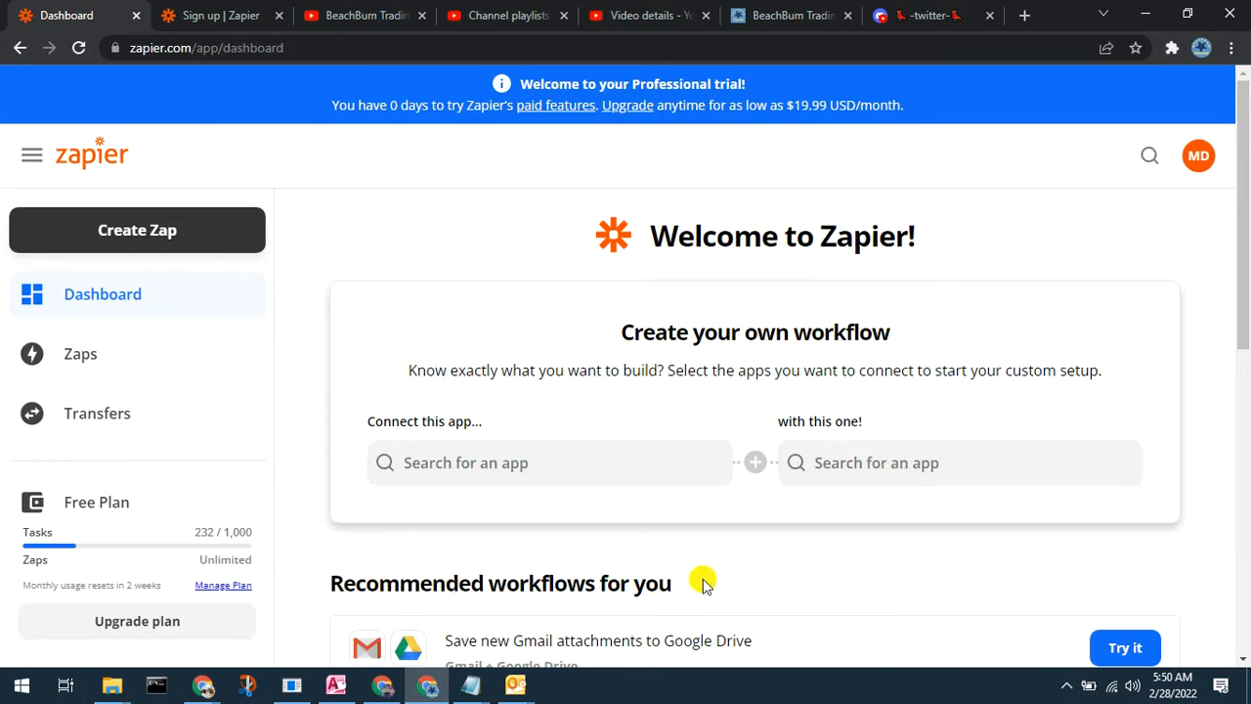
pyautogui.scroll(-2, 702, 581)
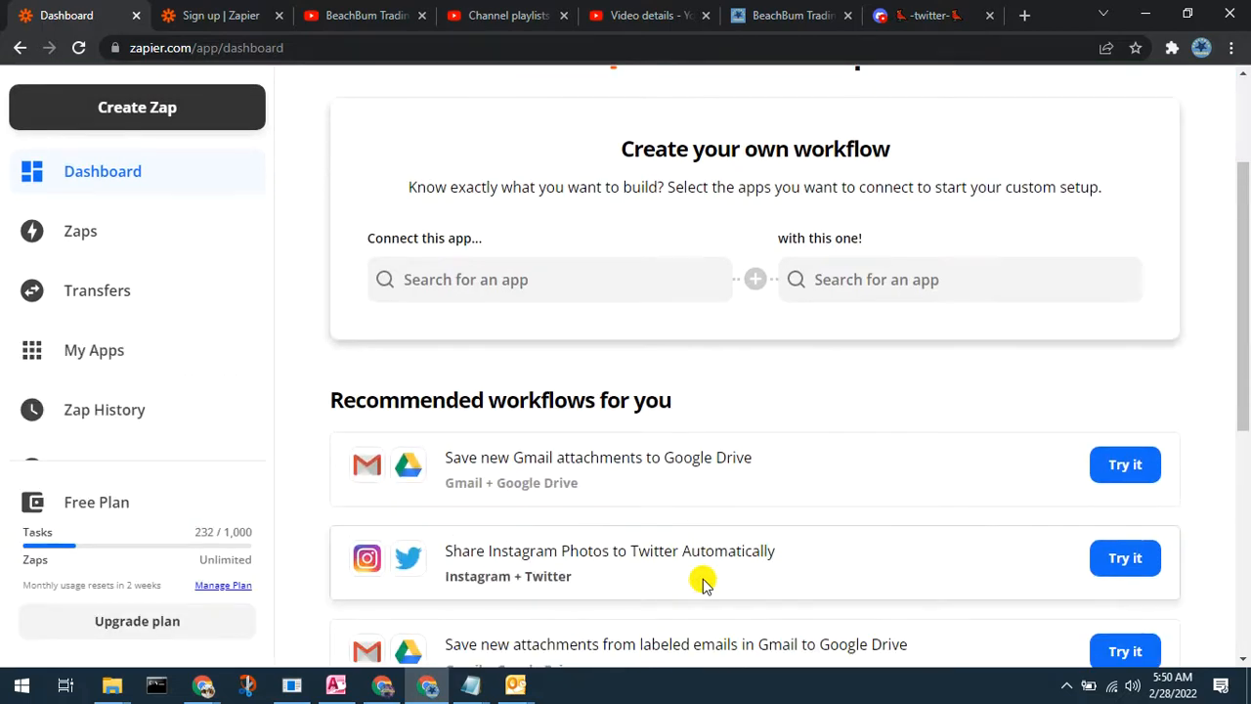
pyautogui.scroll(-2, 701, 582)
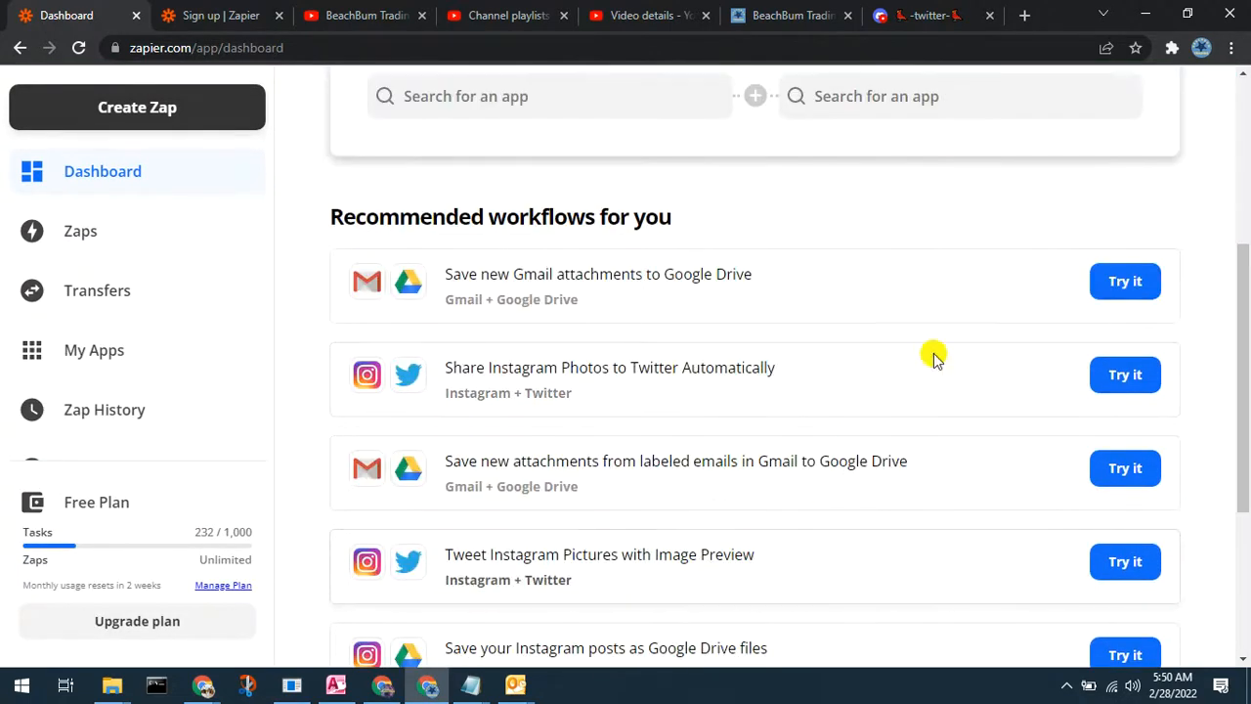
pyautogui.scroll(-2, 865, 547)
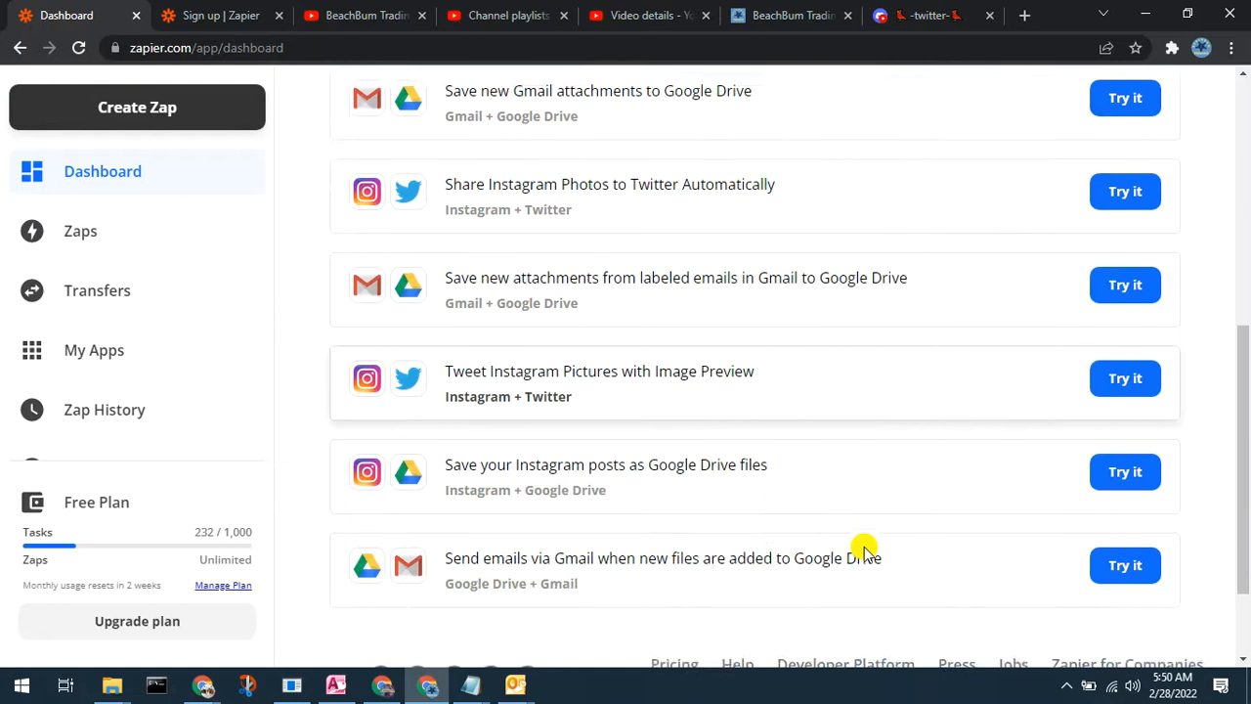
pyautogui.scroll(5, 865, 548)
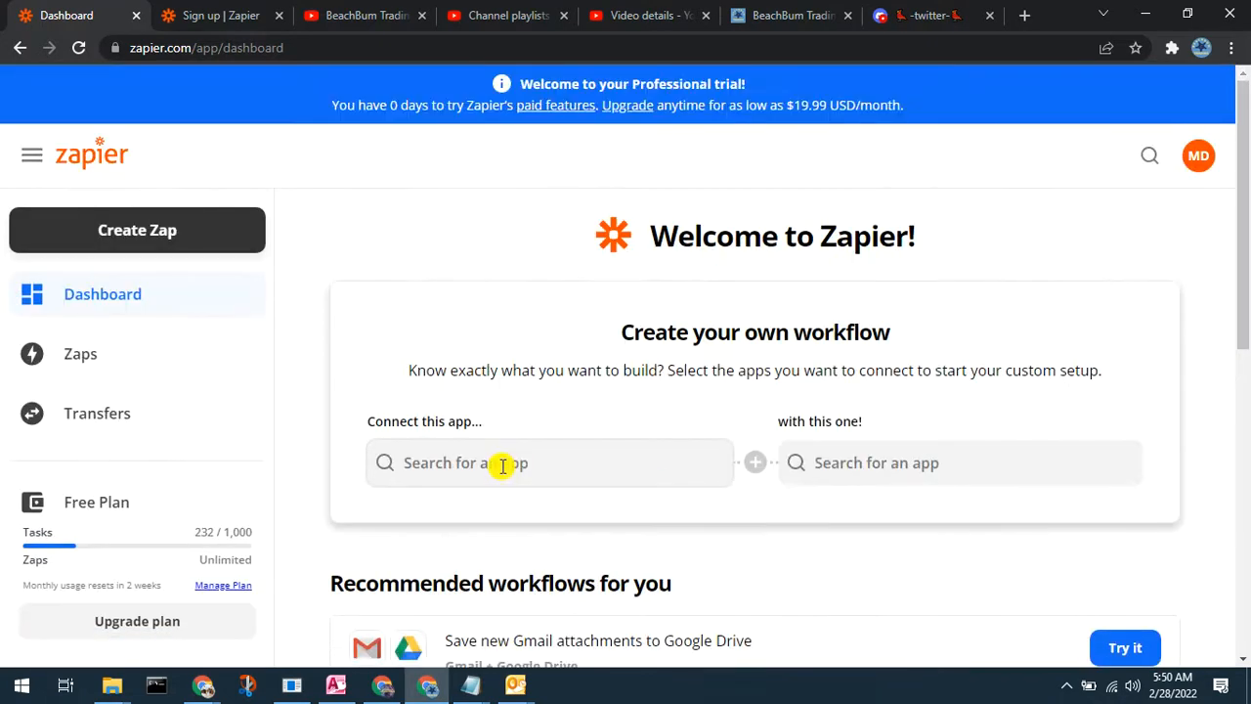
pyautogui.click(502, 465)
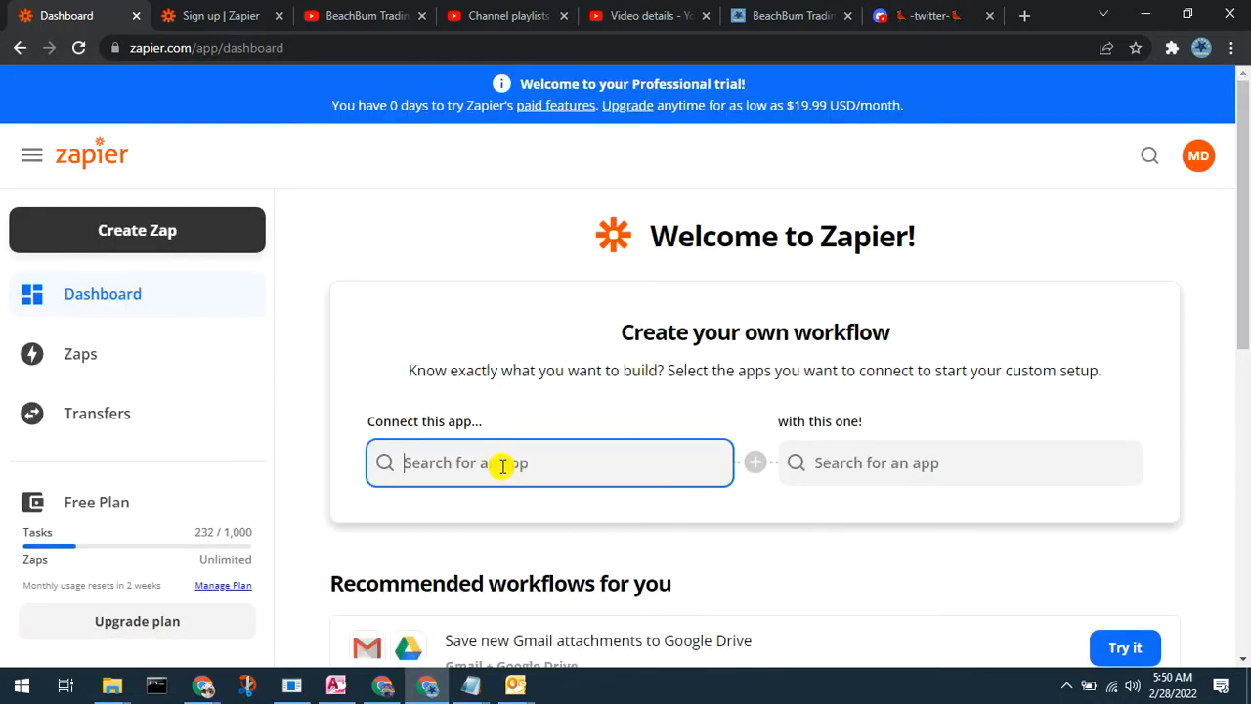
pyautogui.write('Tw')
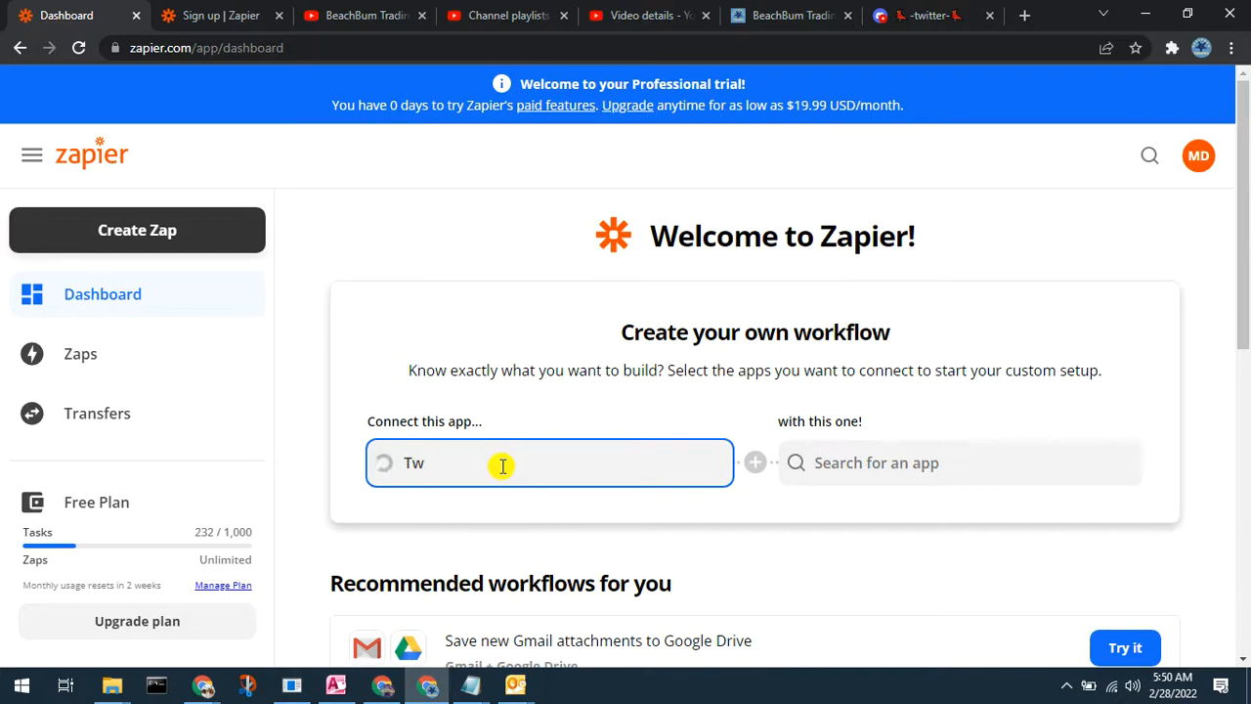
pyautogui.write('itter')
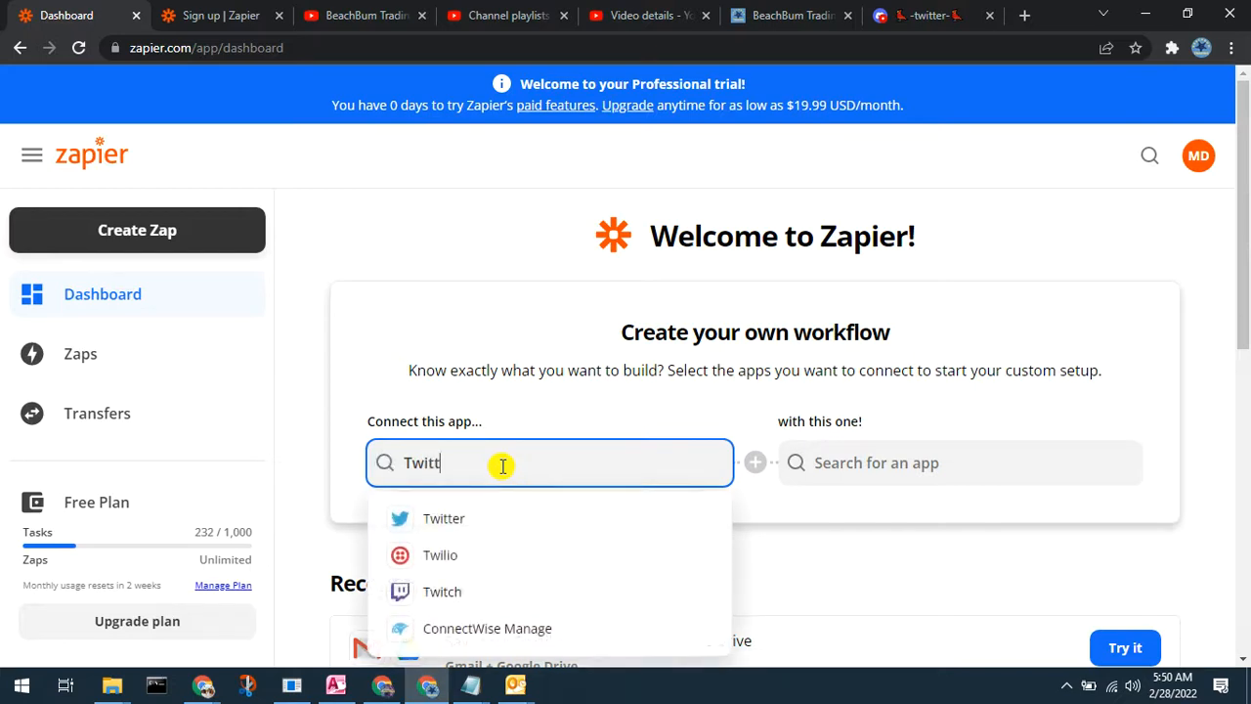
pyautogui.click(458, 521)
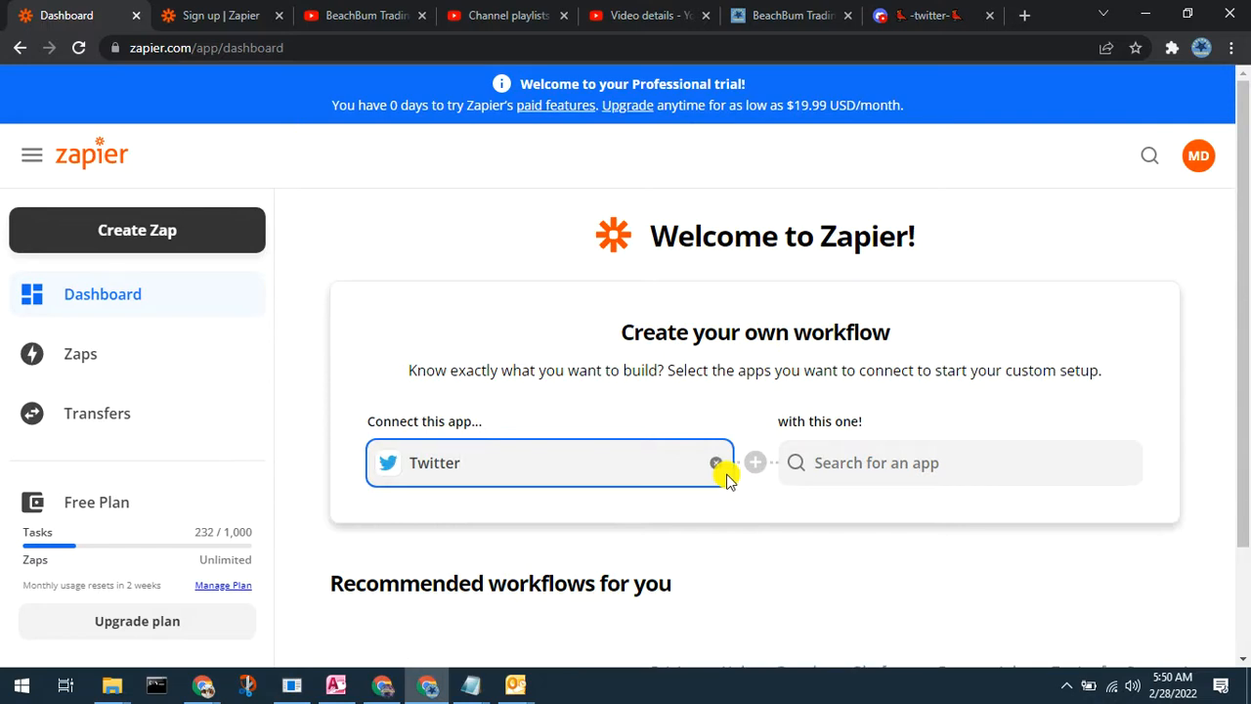
pyautogui.scroll(-5, 779, 582)
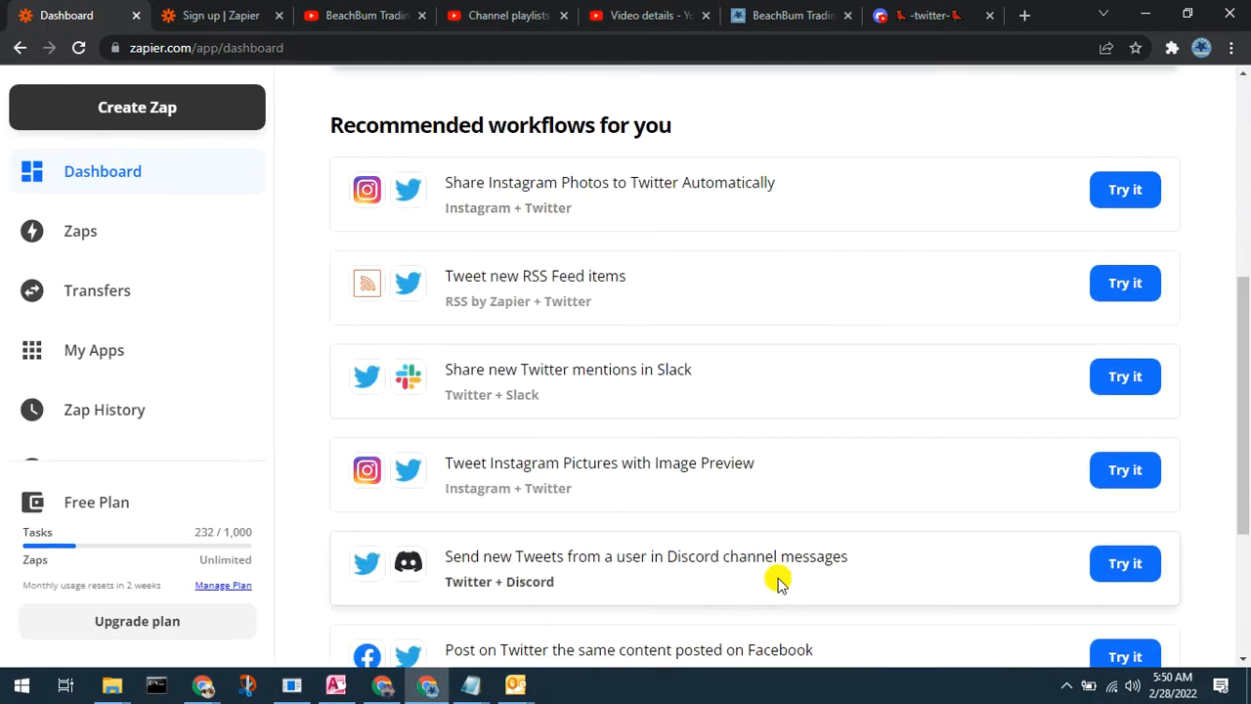
pyautogui.scroll(-2, 778, 582)
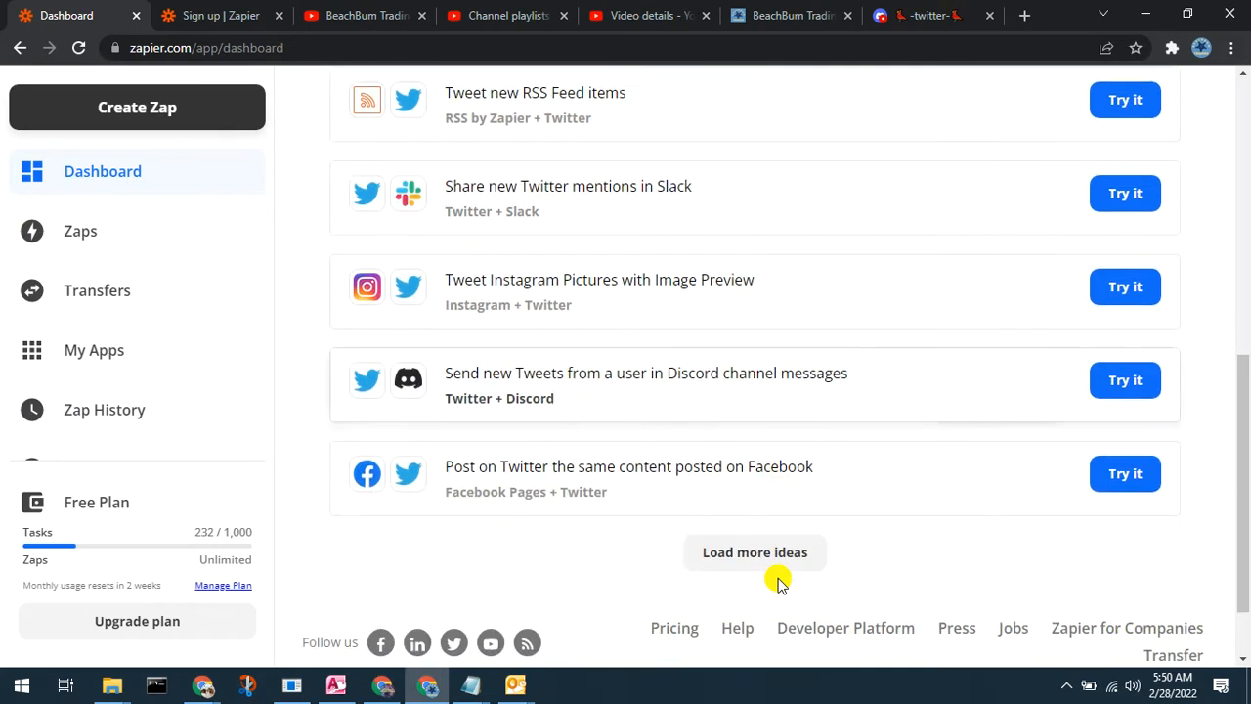
pyautogui.scroll(2, 779, 582)
pyautogui.scroll(5, 779, 582)
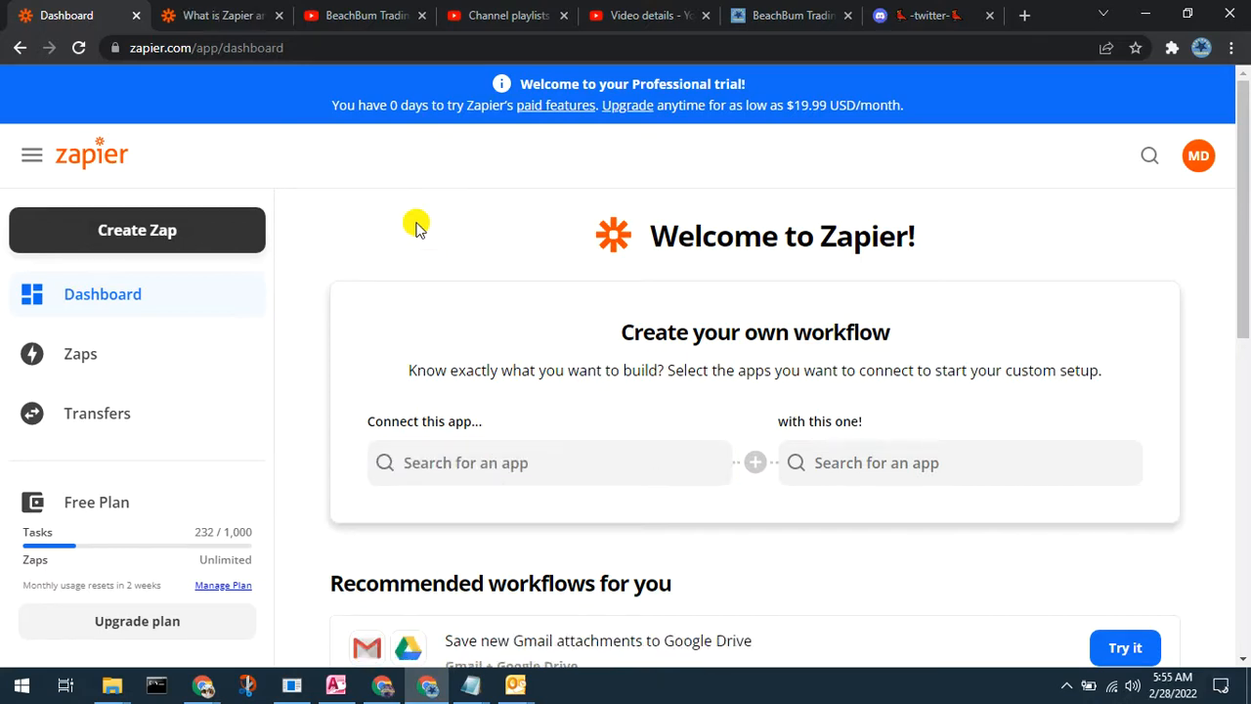
# Step: Go to My Apps from the dashboard's left sidebar
pyautogui.scroll(-1, 363, 263)
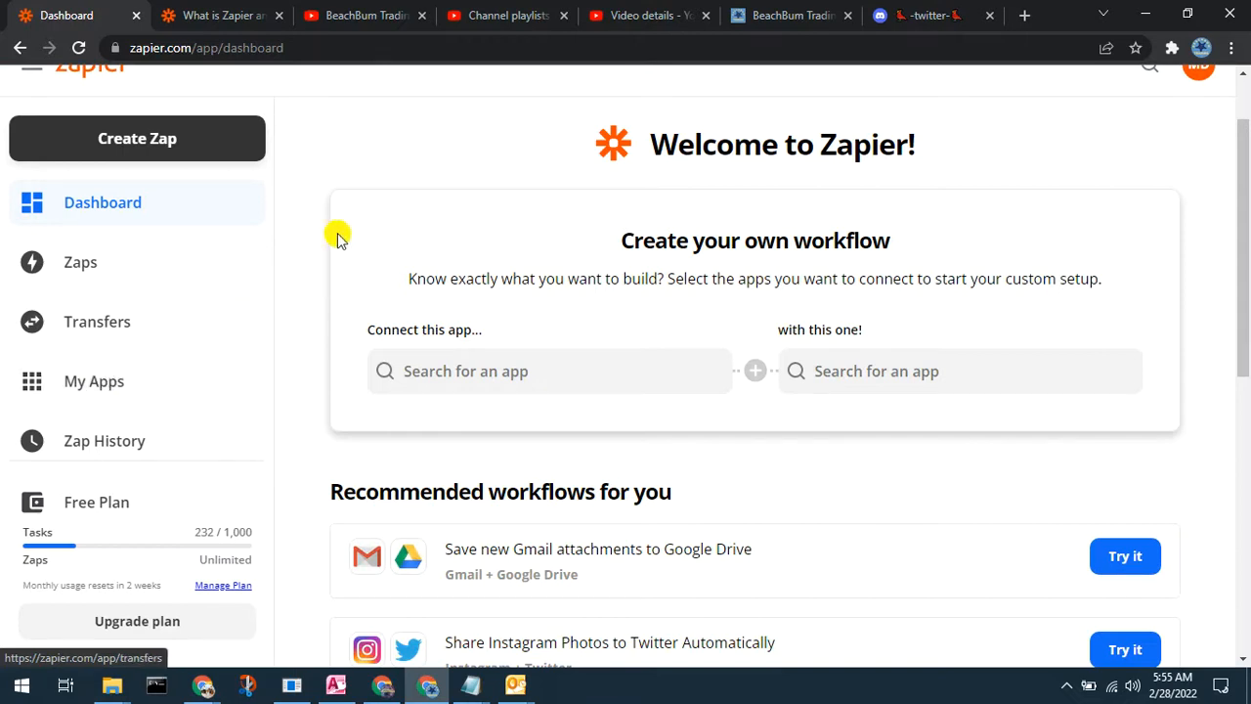
pyautogui.click(86, 388)
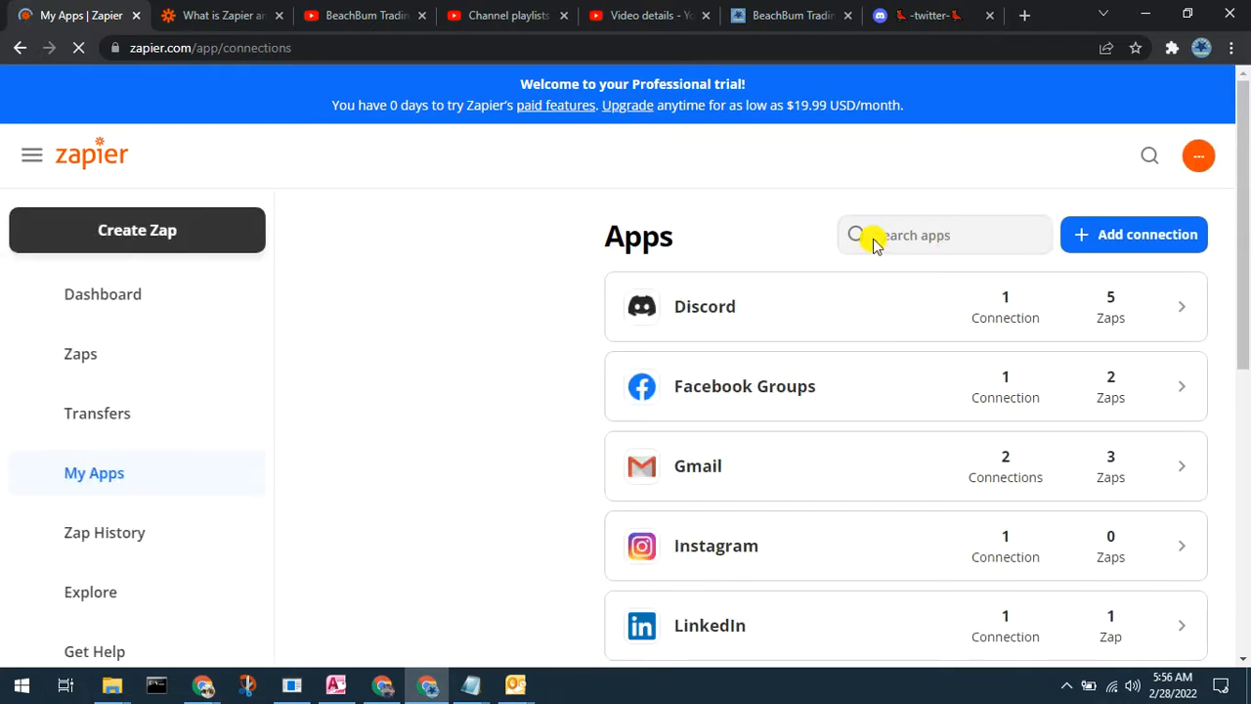
pyautogui.click(922, 232)
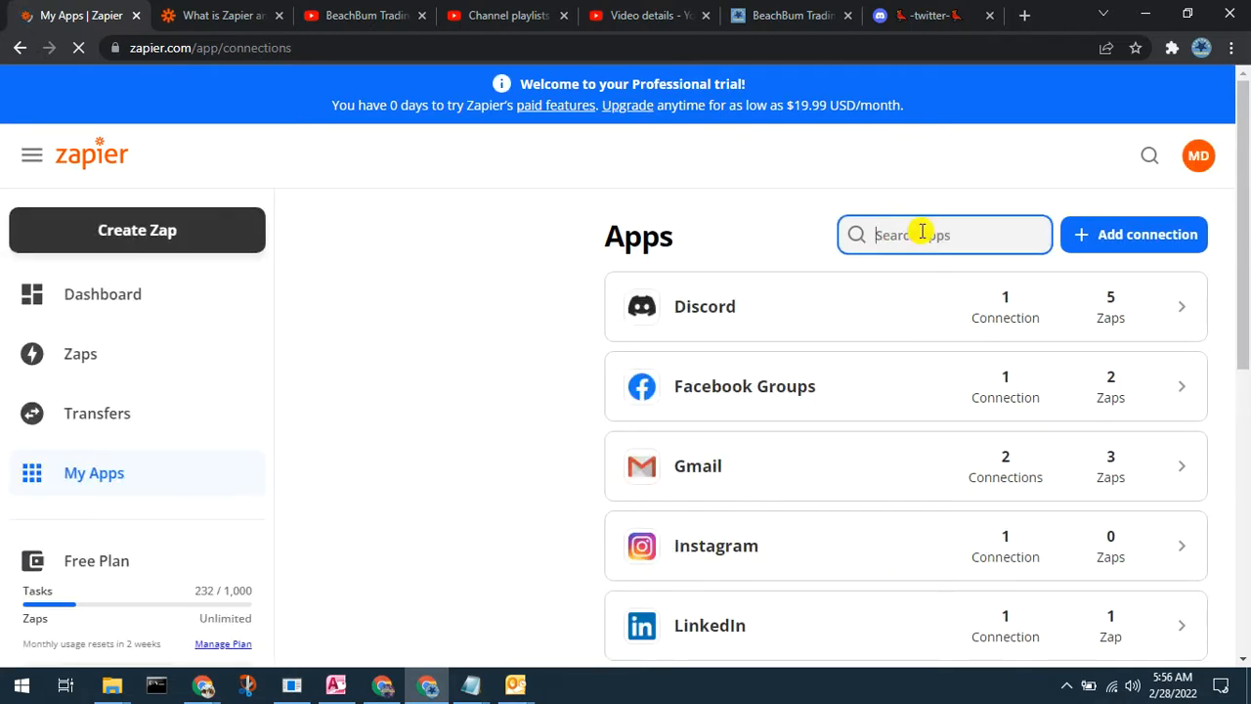
pyautogui.write('Twitter')
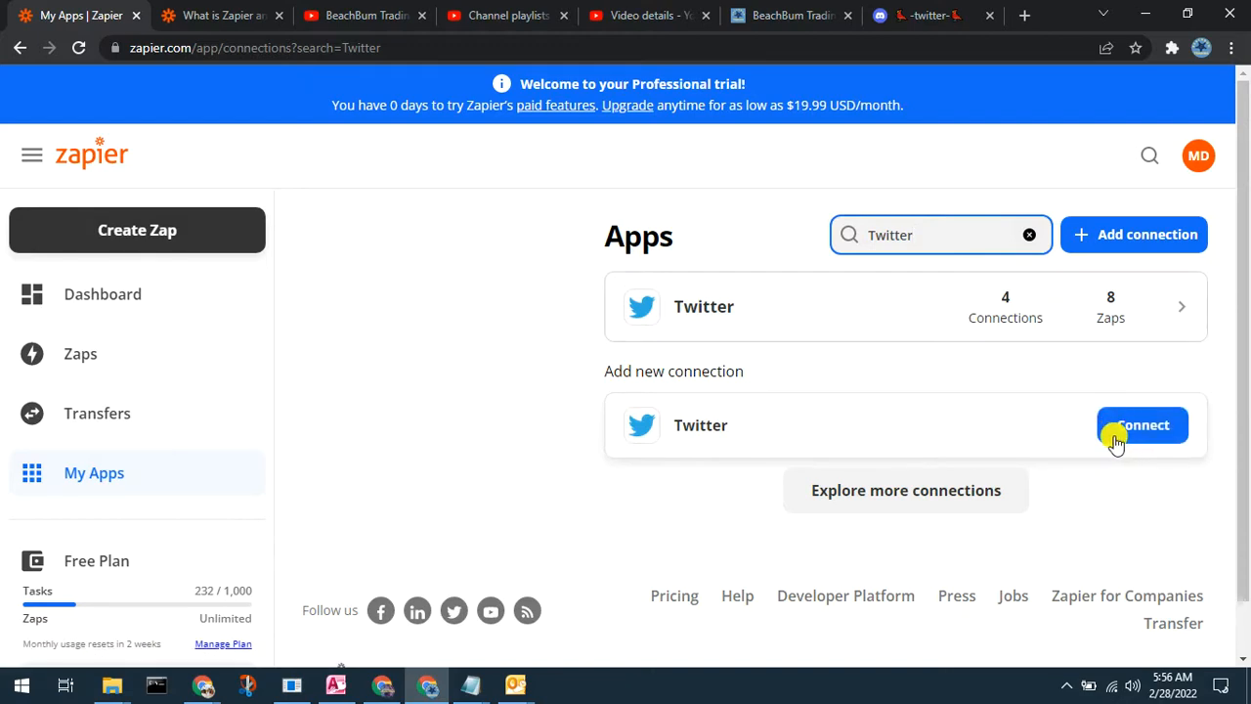
pyautogui.click(1026, 239)
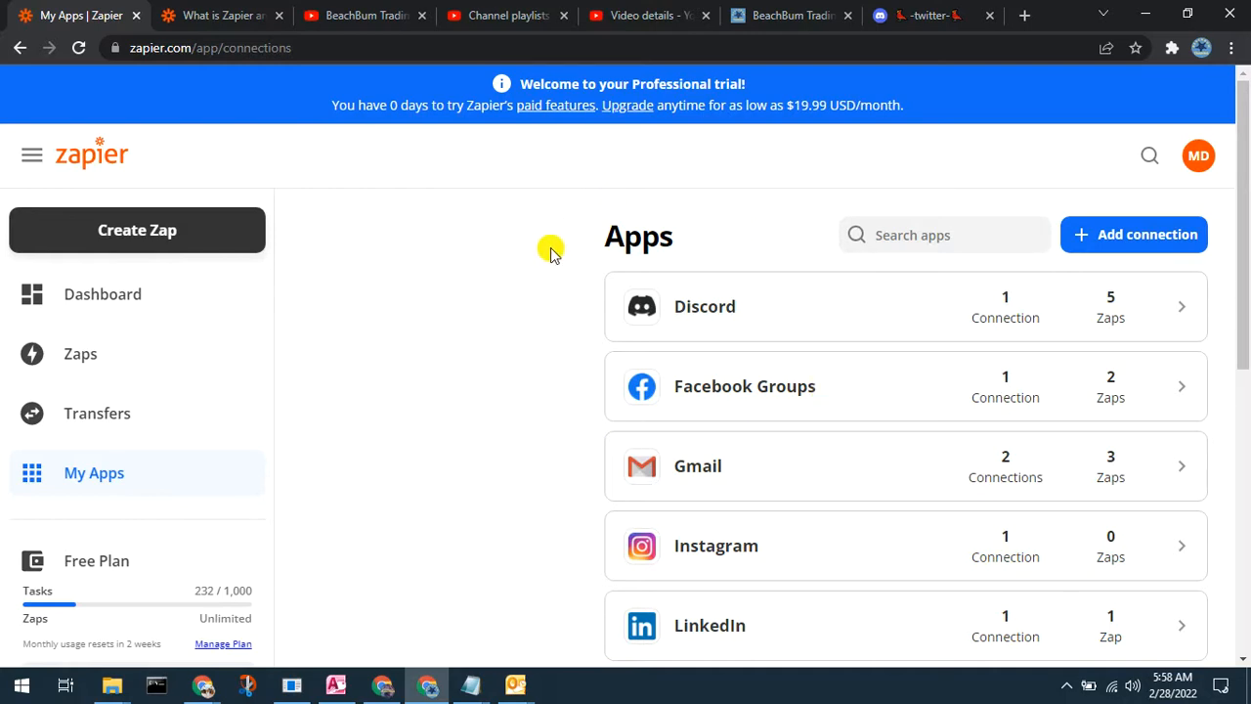
# Step: Add a new app connection for Twitter, bringing up its authorization window
pyautogui.click(1148, 238)
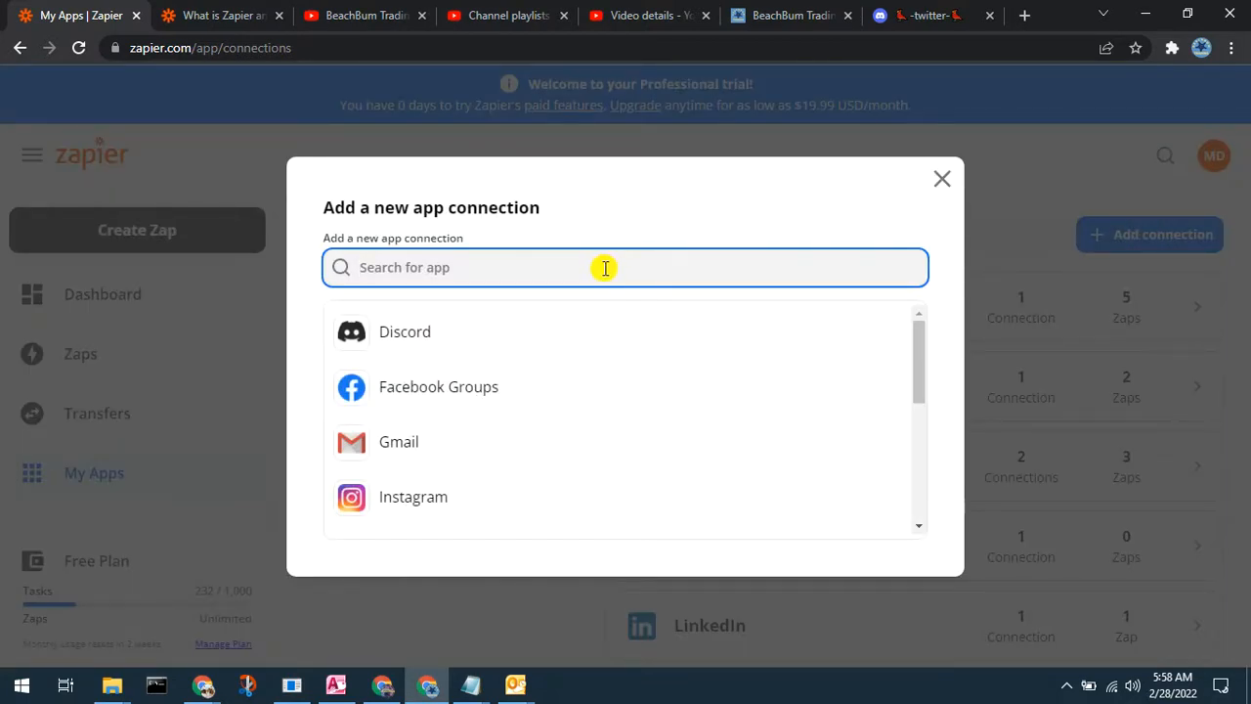
pyautogui.write('Twi')
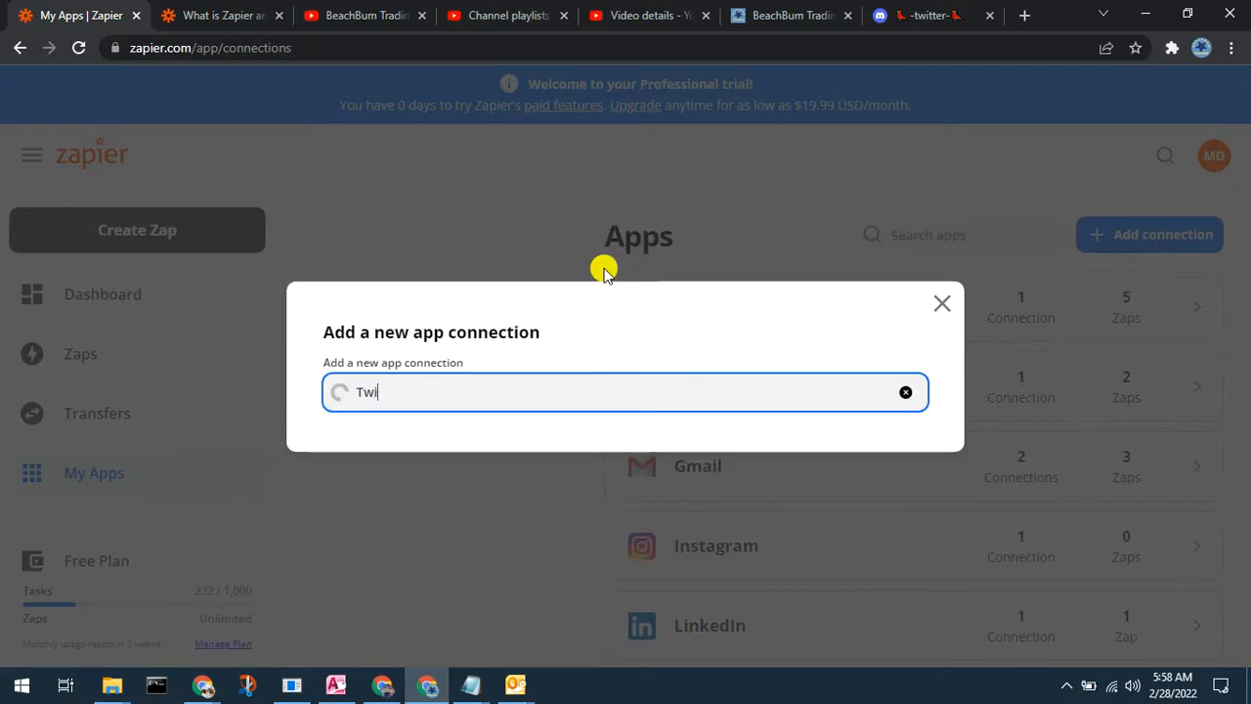
pyautogui.write('tter')
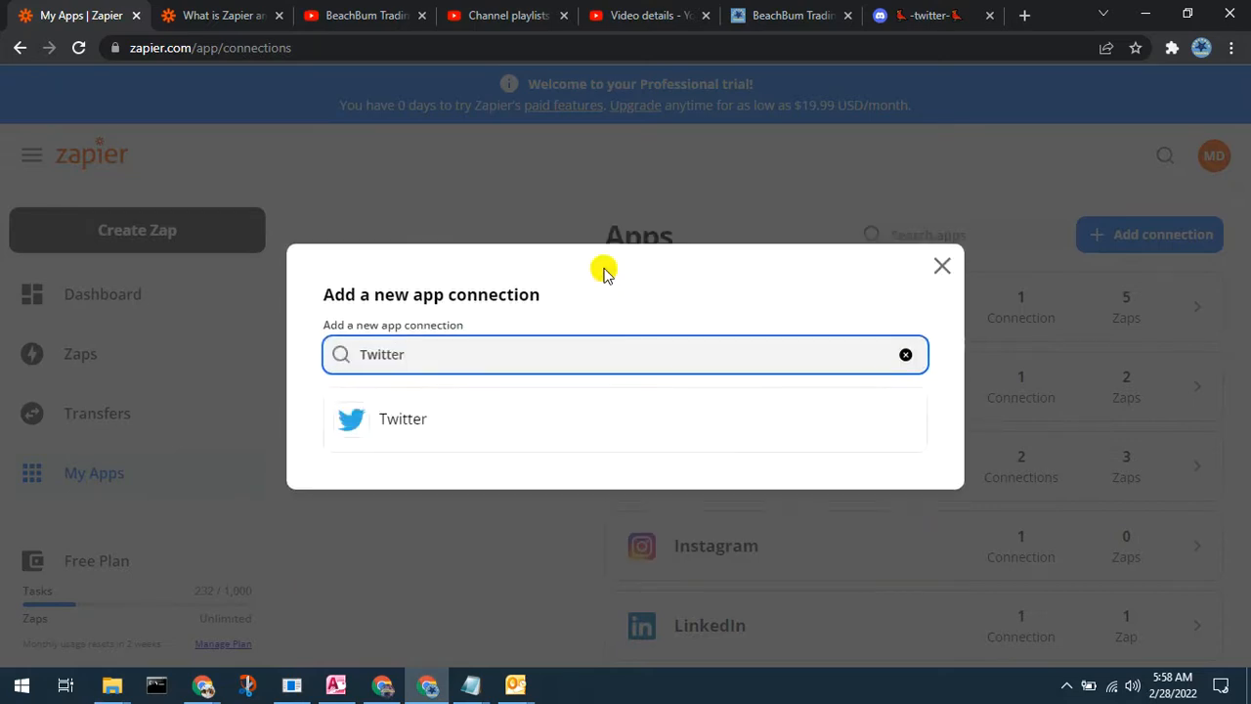
pyautogui.click(397, 426)
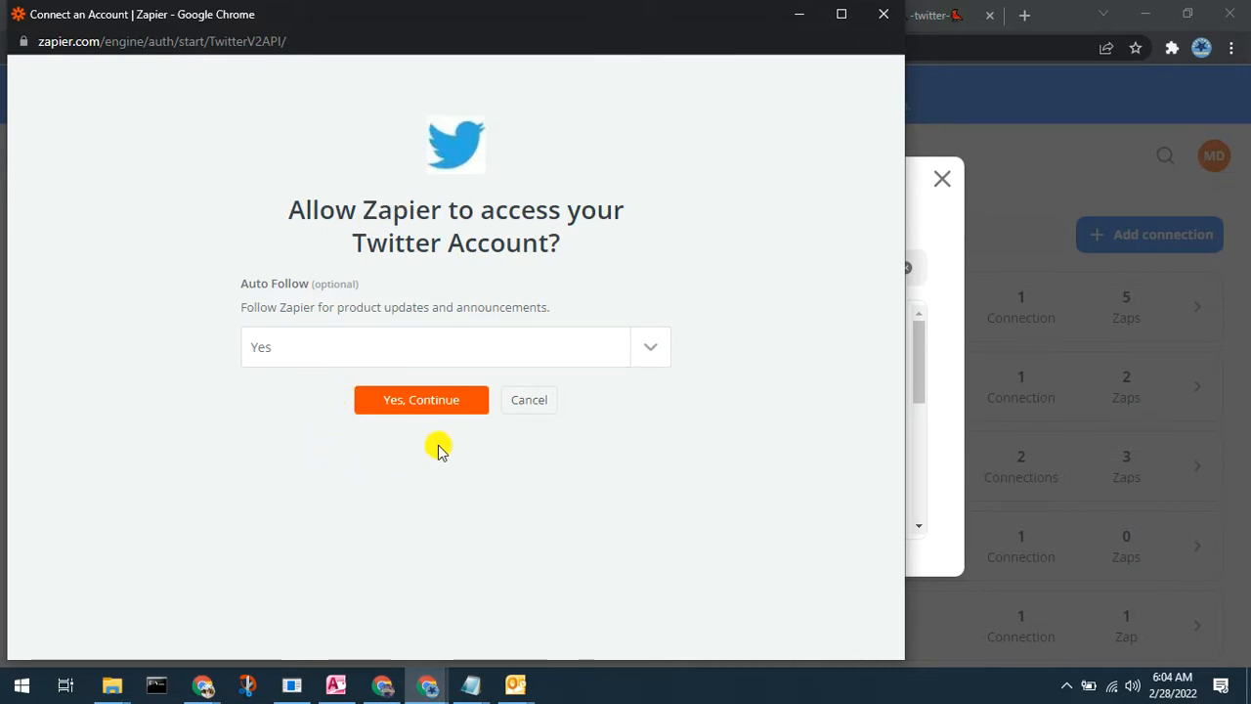
# Step: Continue and authorize Zapier's access to the Twitter account
pyautogui.click(400, 402)
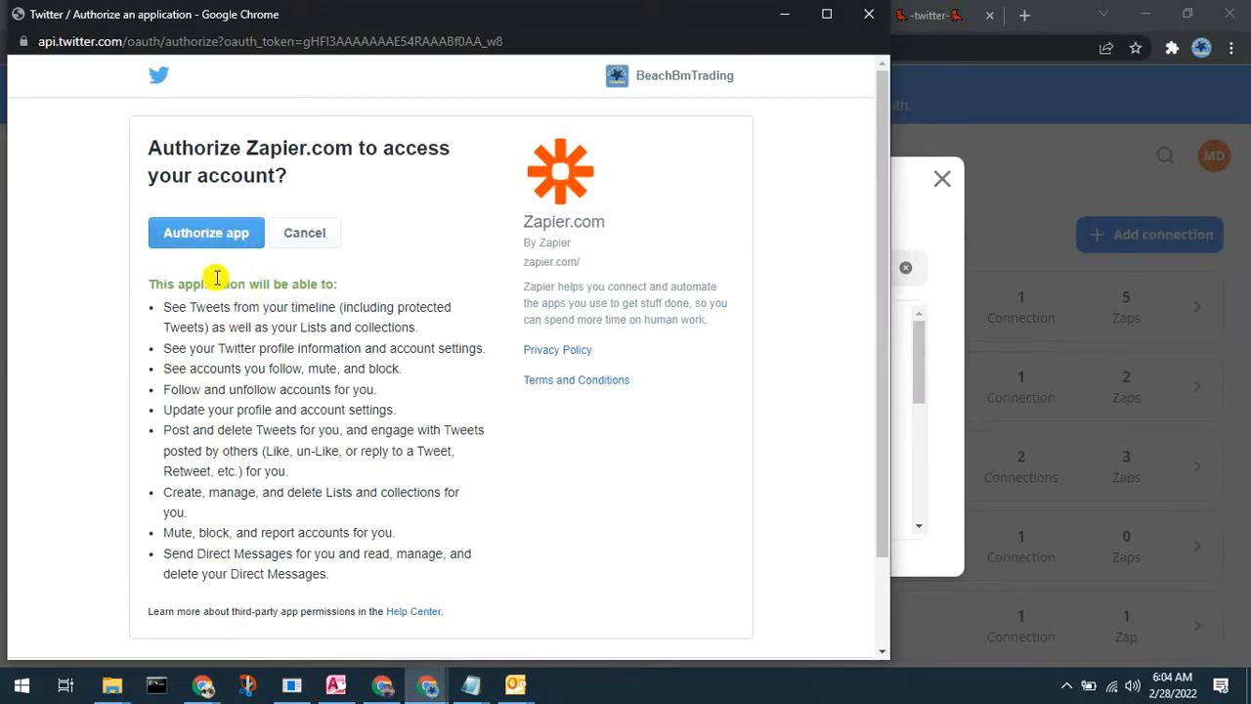
pyautogui.click(217, 240)
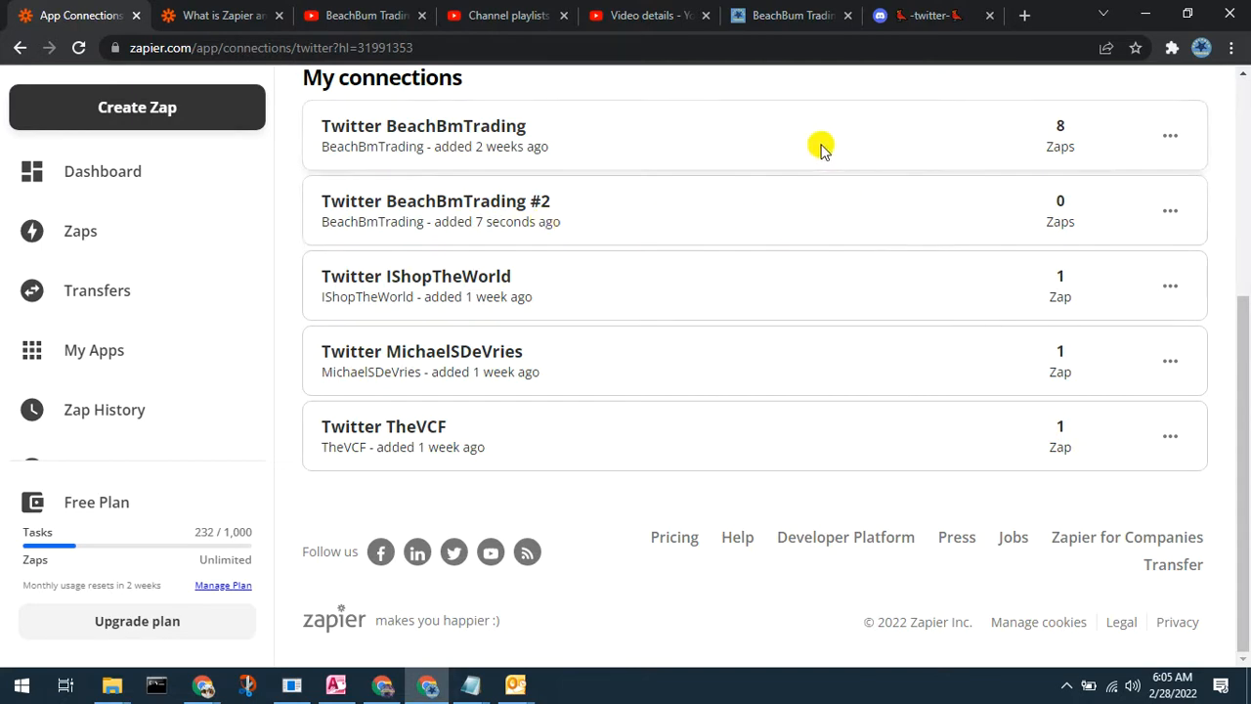
# Step: Open the options menu for the new second Twitter connection
pyautogui.click(1171, 215)
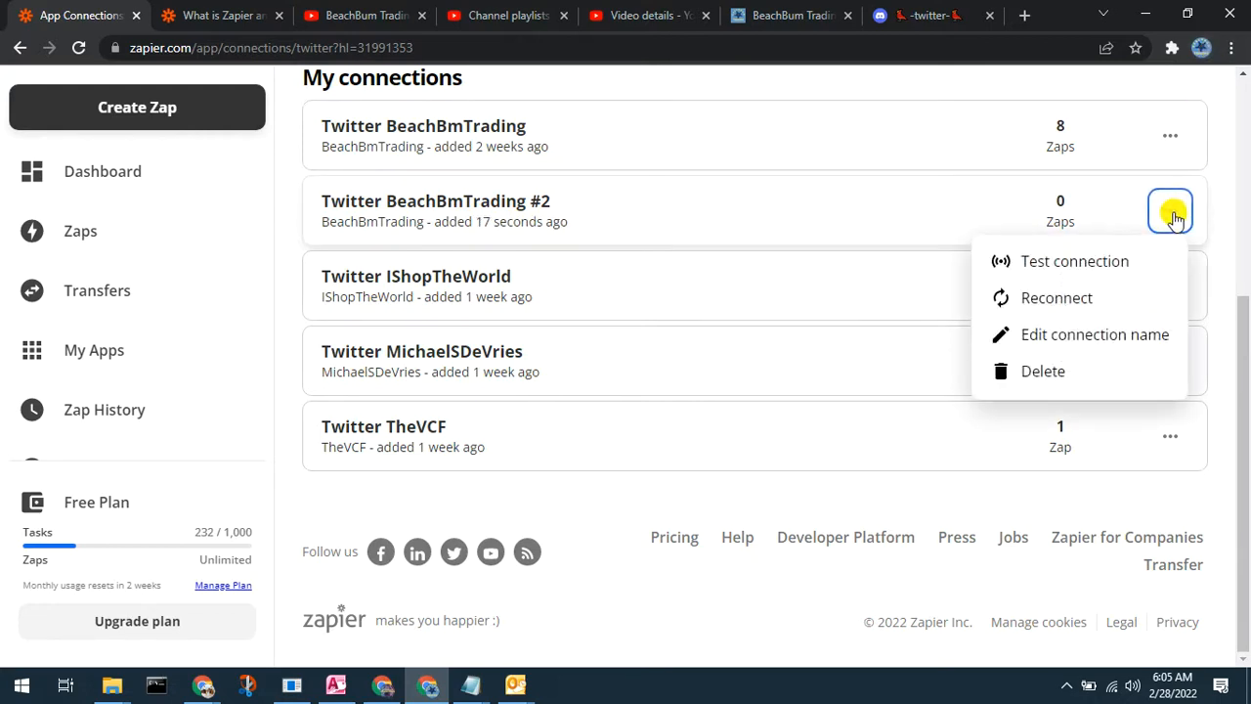
# Step: Delete the duplicate second Twitter connection and confirm the deletion
pyautogui.click(1036, 372)
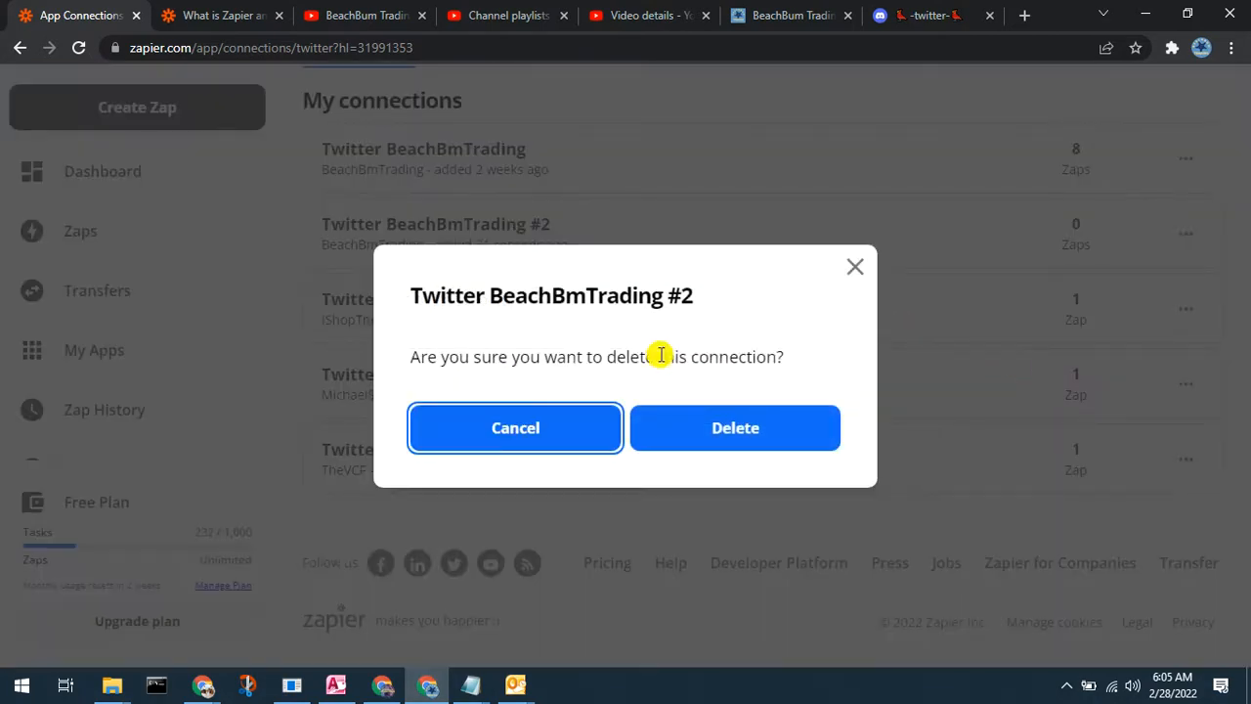
pyautogui.click(735, 430)
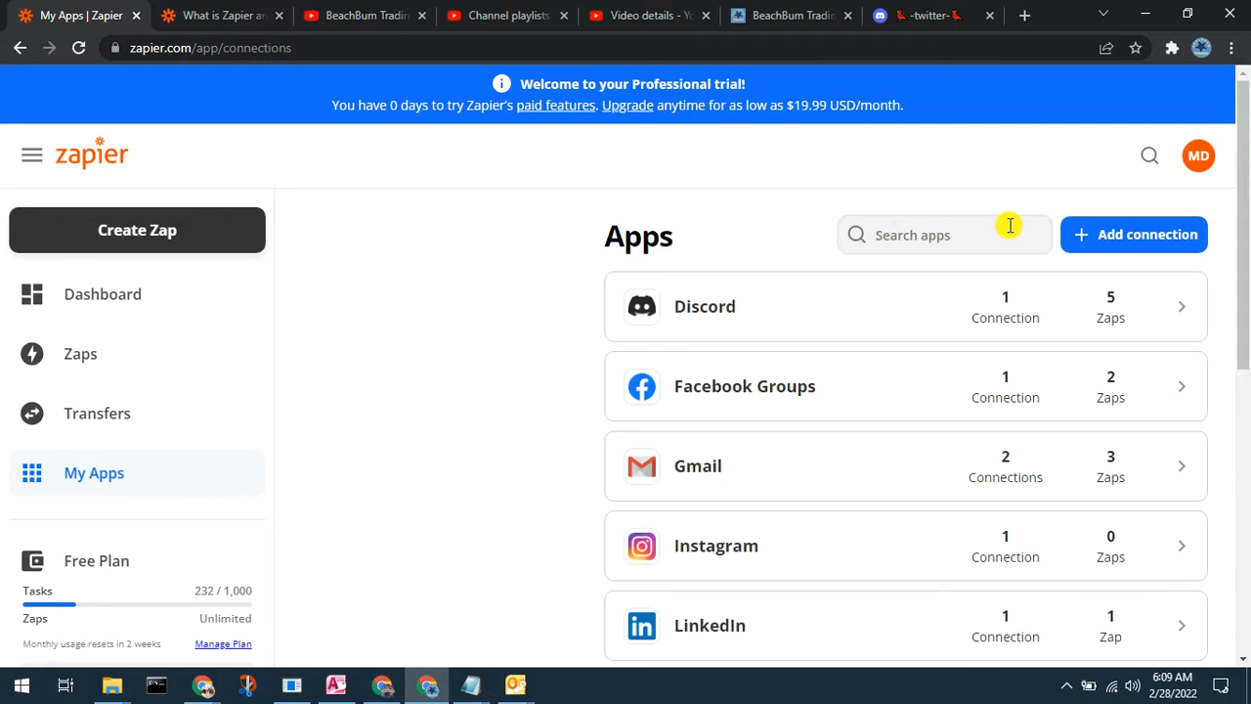
# Step: Start a new app connection from the My Apps page
pyautogui.click(1124, 237)
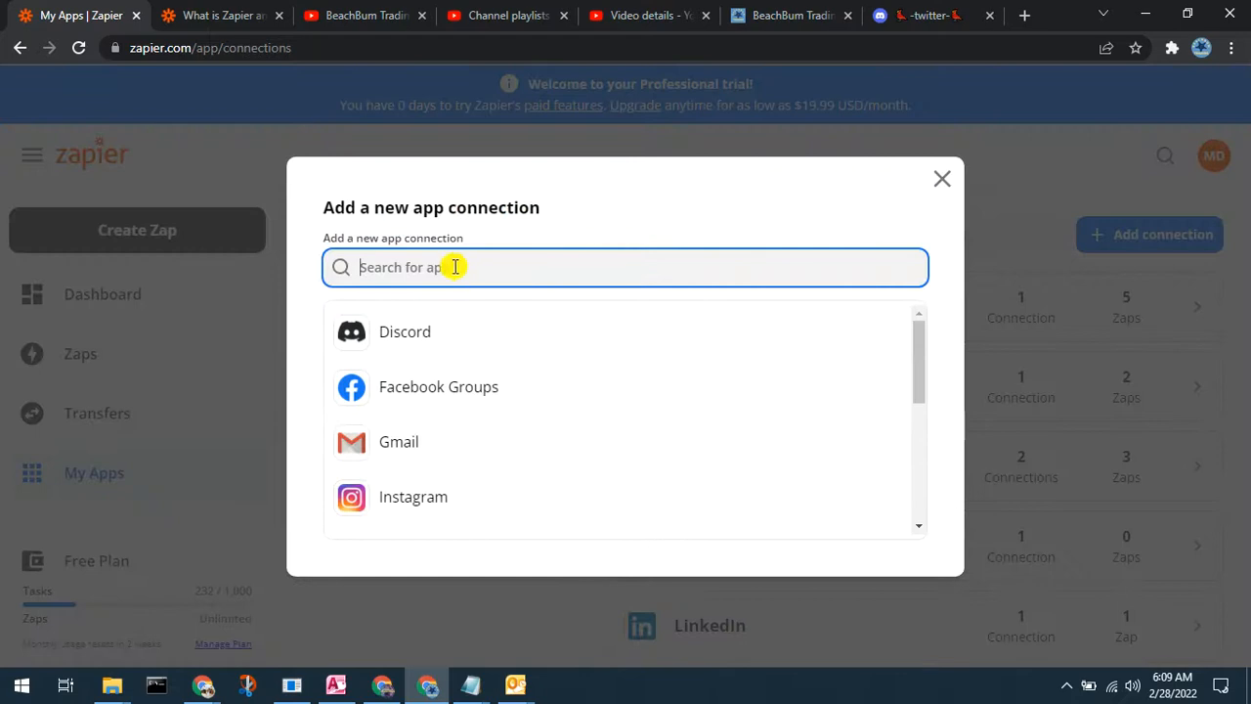
# Step: Pick Discord from the app list to begin connecting it
pyautogui.click(417, 334)
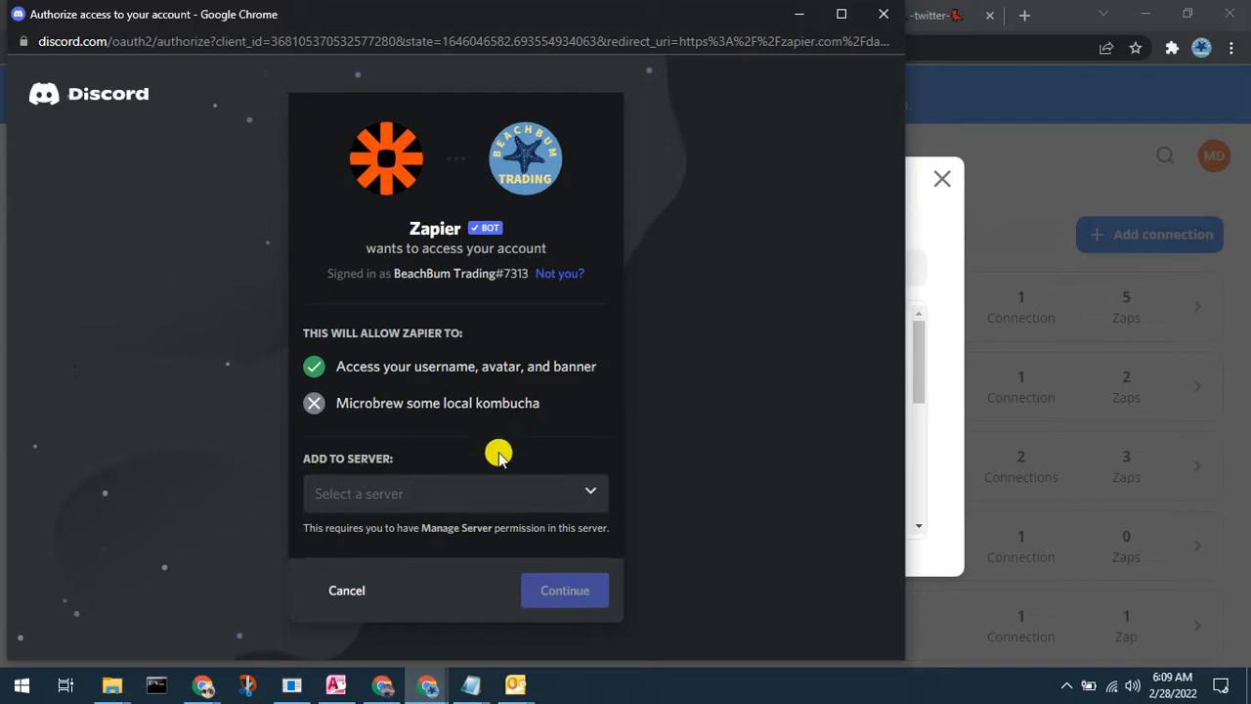
# Step: Choose the BeachBum Trading Community Server as the server to add Zapier to
pyautogui.click(586, 496)
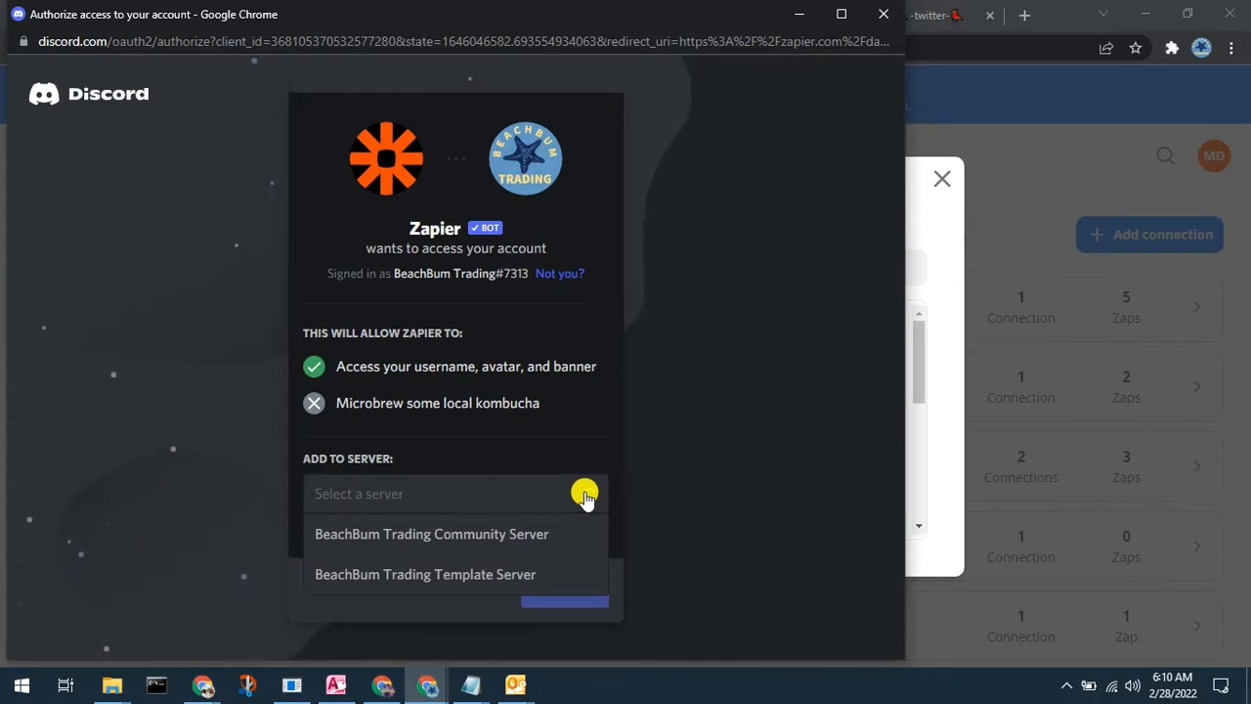
pyautogui.click(467, 536)
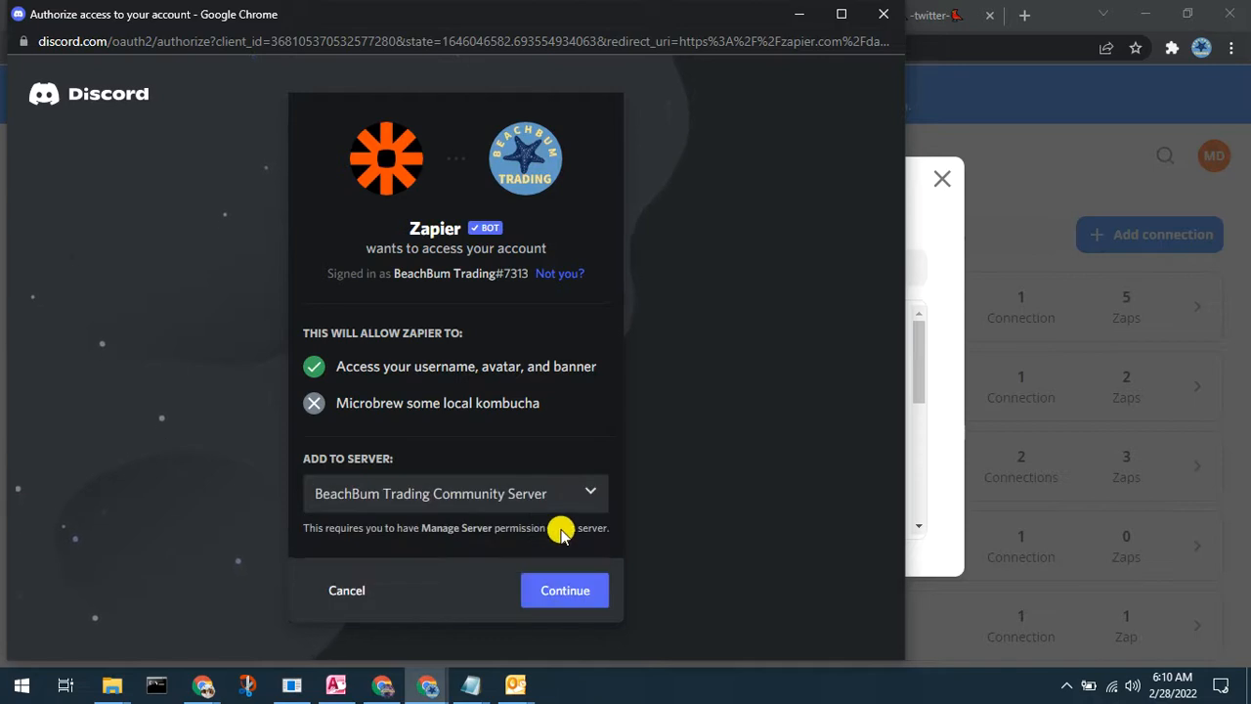
pyautogui.click(563, 587)
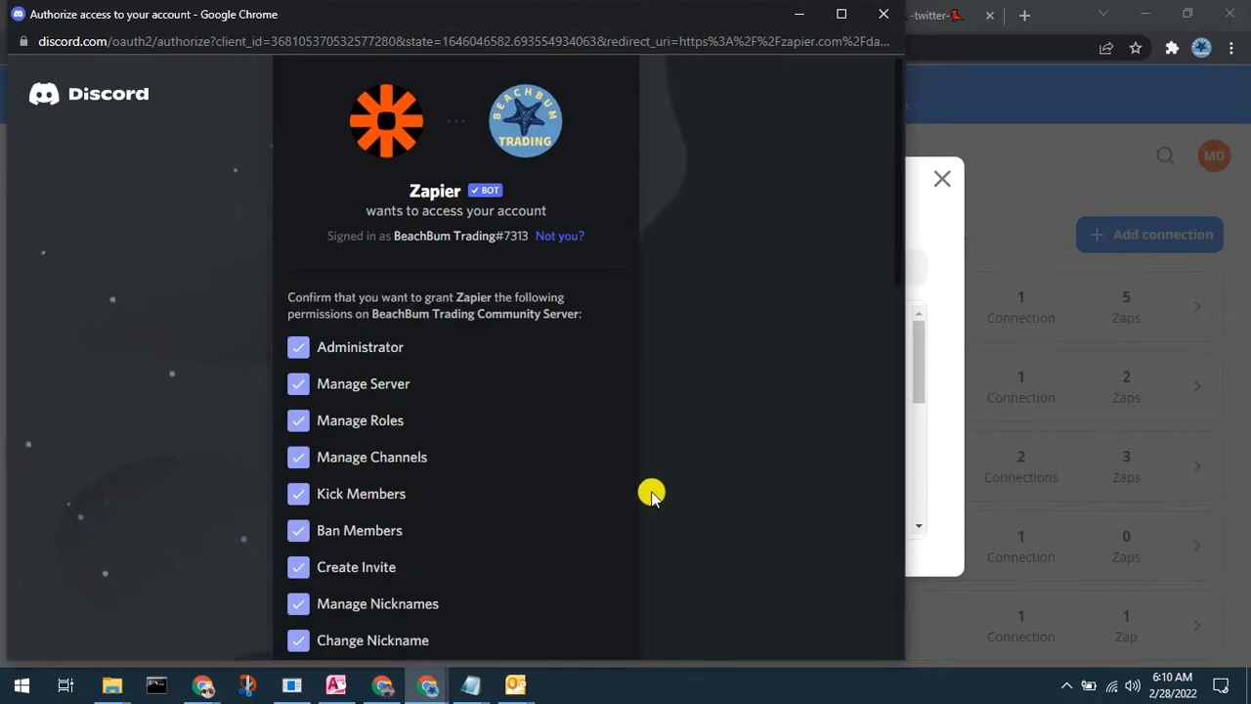
# Step: Review the requested bot permissions, leaving Mute Members ticked
pyautogui.scroll(-5, 514, 337)
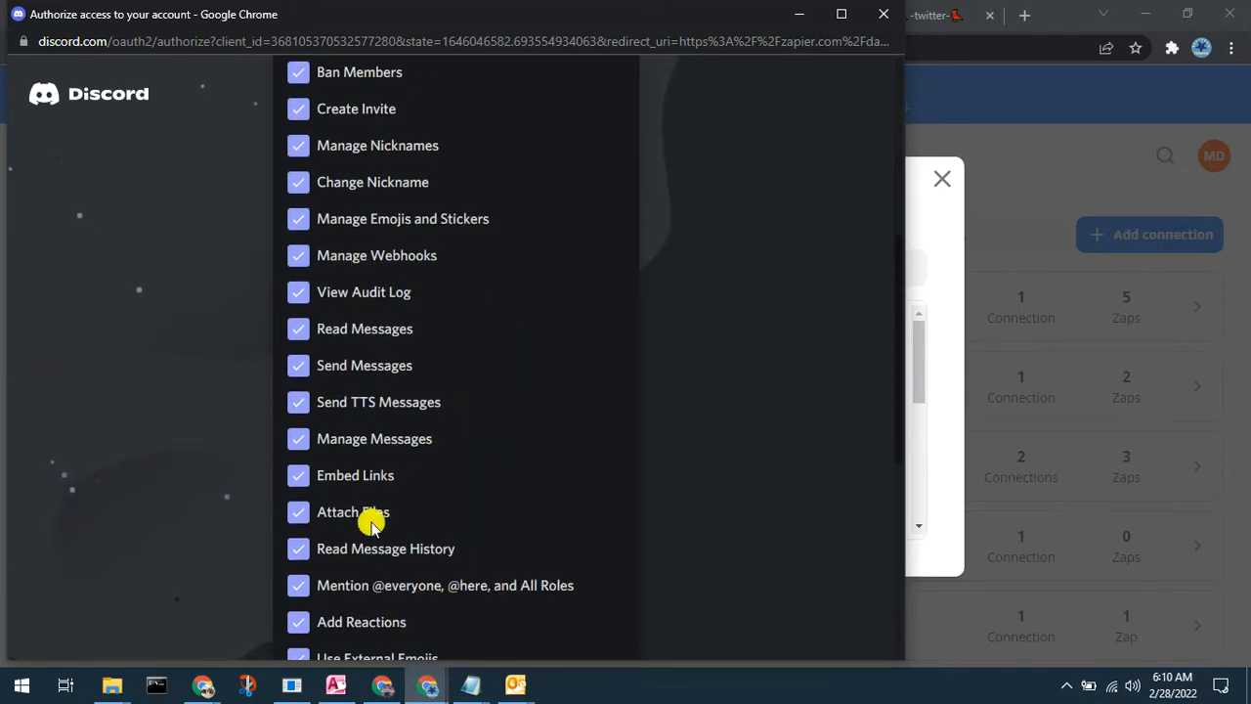
pyautogui.scroll(-5, 518, 433)
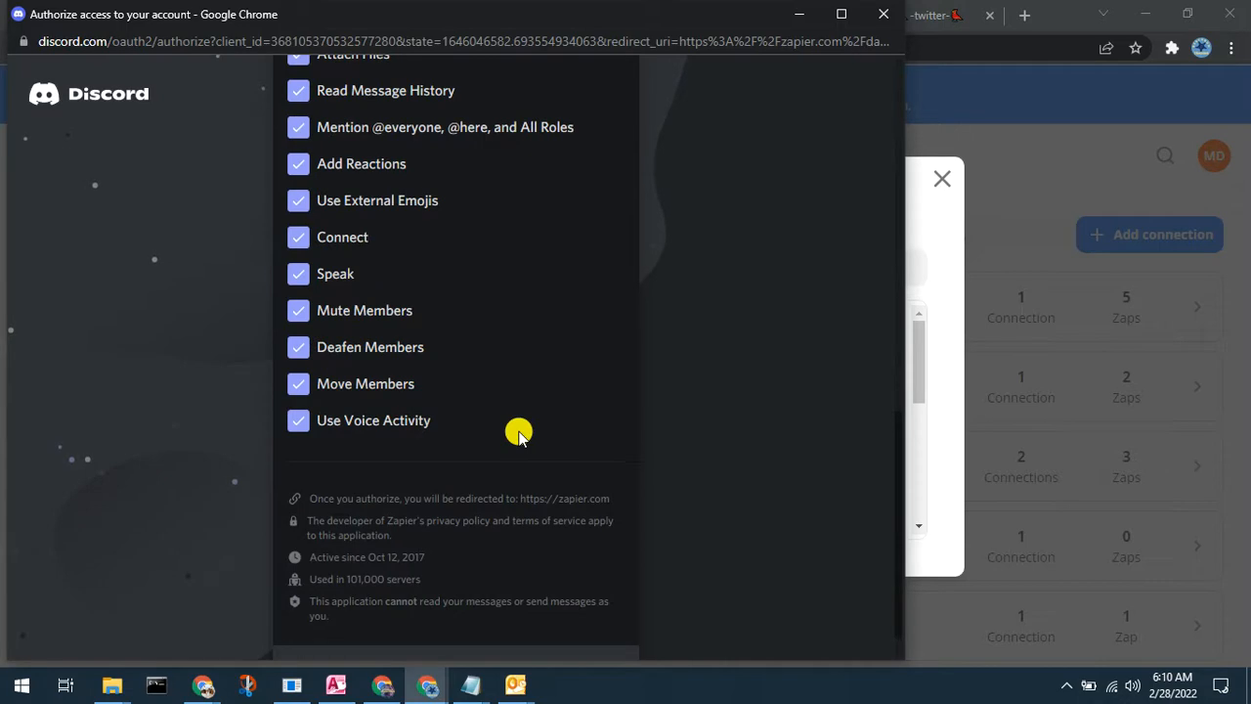
pyautogui.scroll(-1, 518, 433)
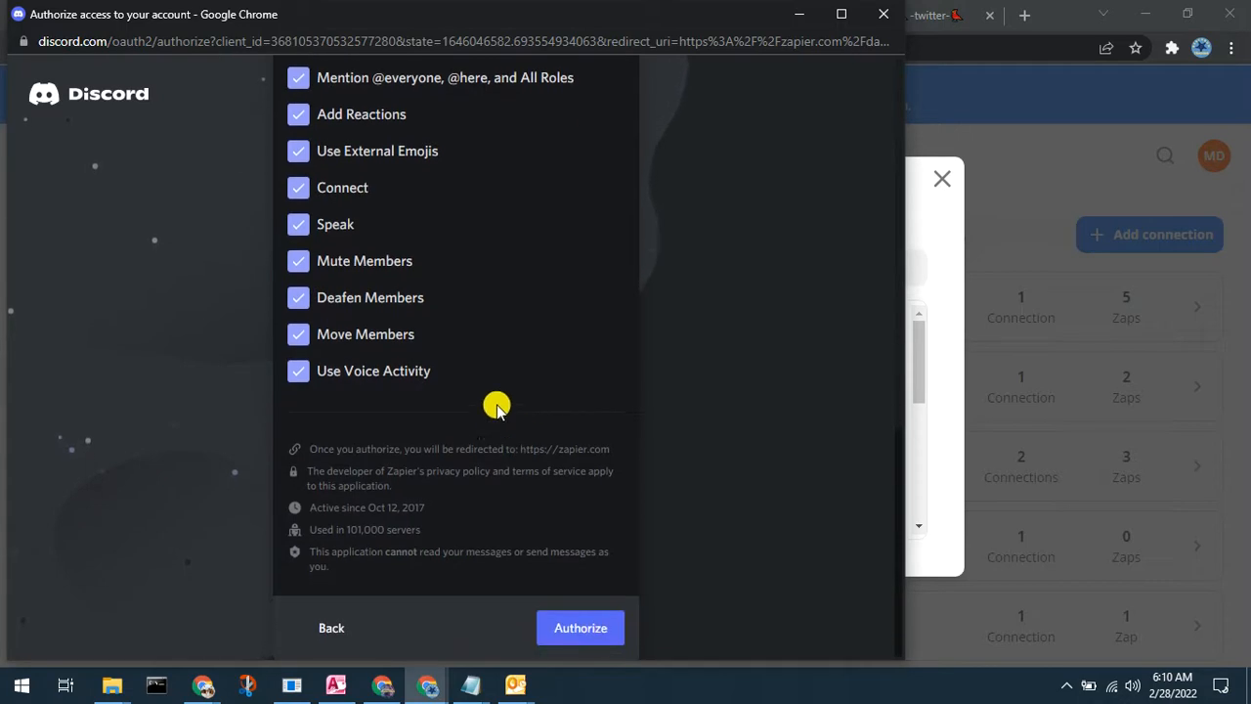
pyautogui.click(299, 262)
pyautogui.click(299, 264)
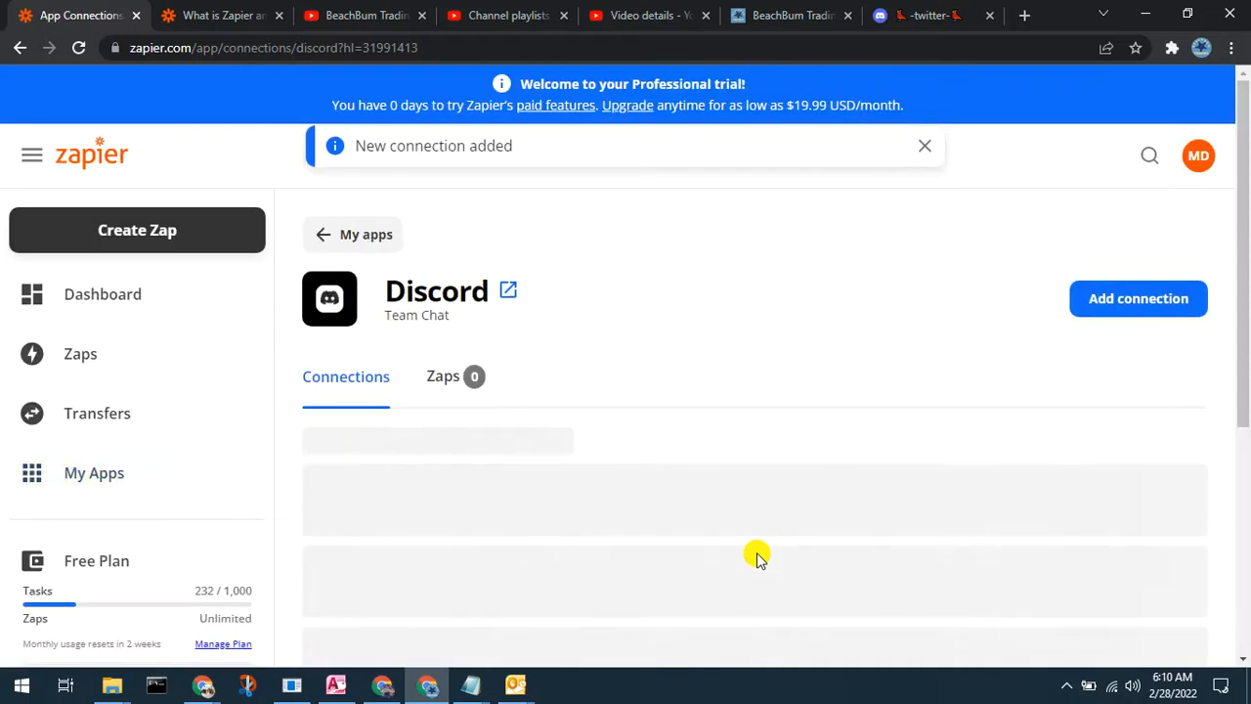
# Step: Delete the duplicate 'BeachBum Trading Community Server #2' Discord connection
pyautogui.scroll(-3, 757, 555)
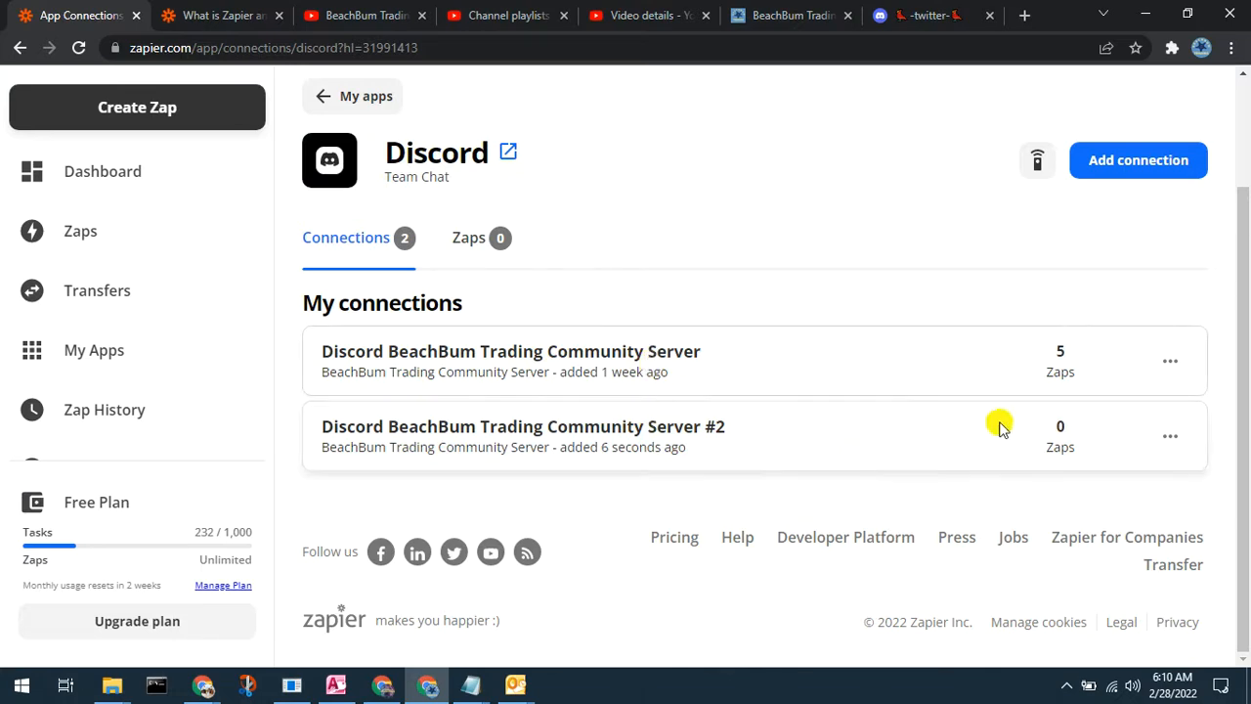
pyautogui.click(1170, 436)
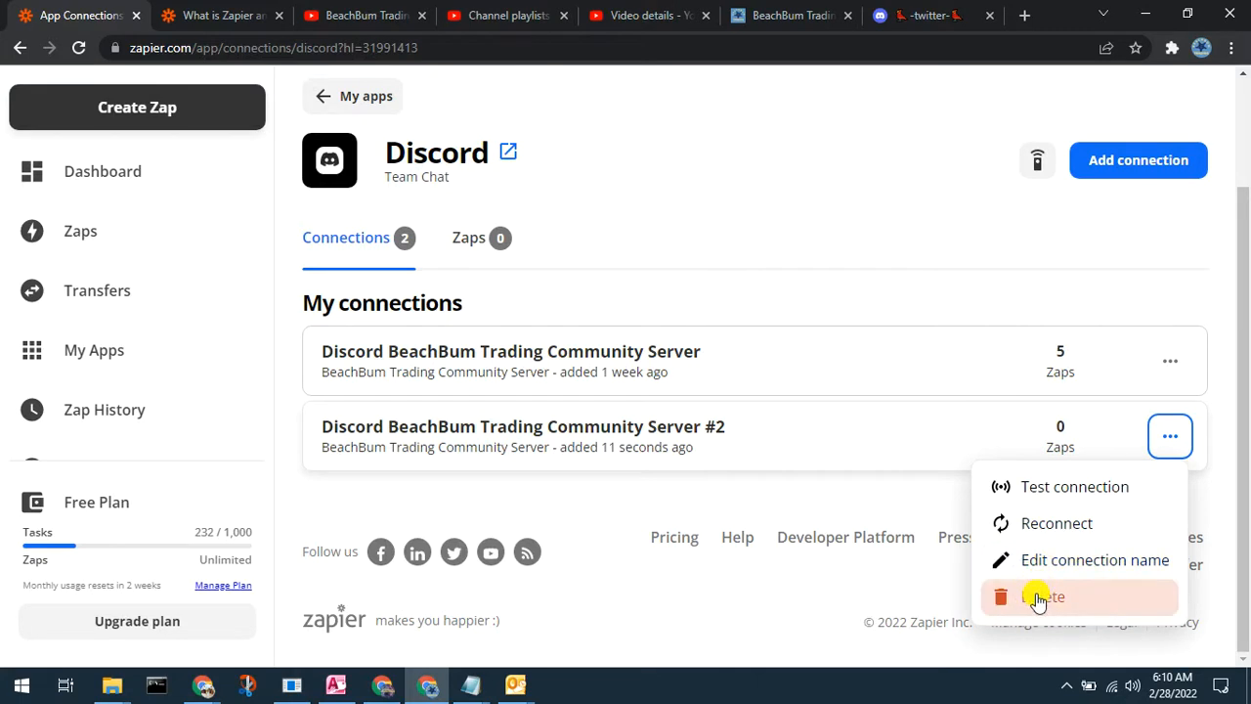
pyautogui.click(1039, 598)
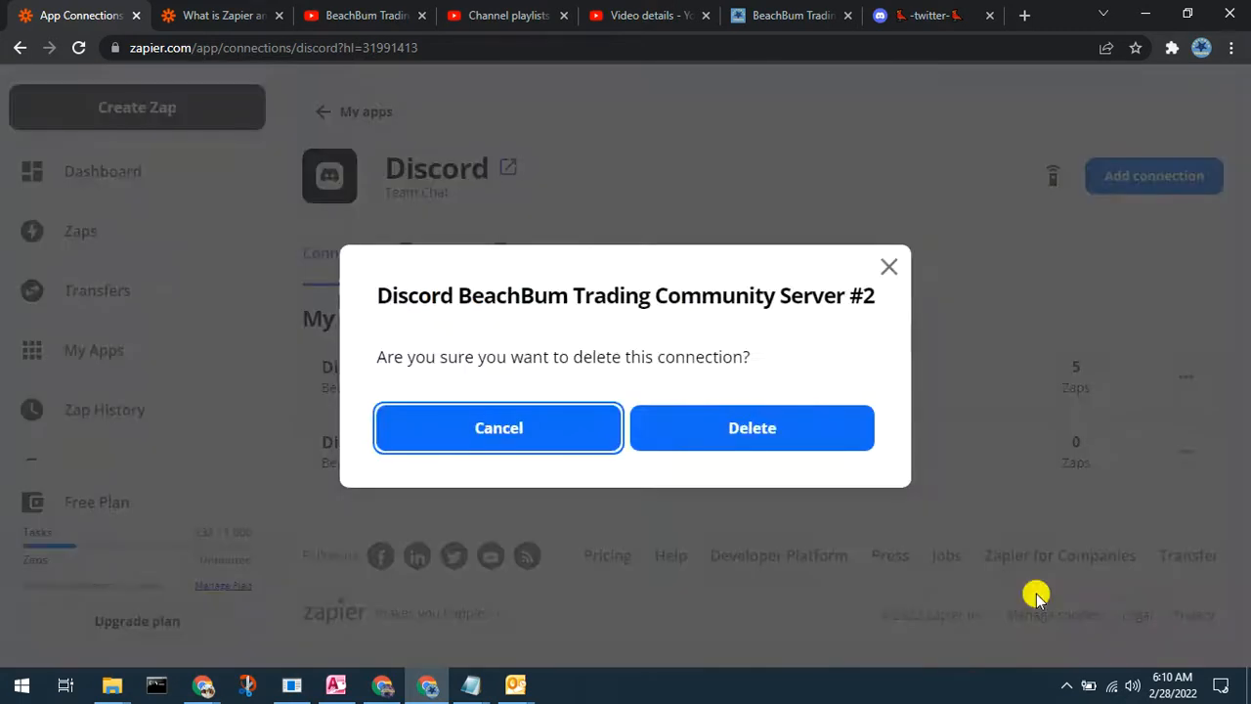
pyautogui.click(787, 438)
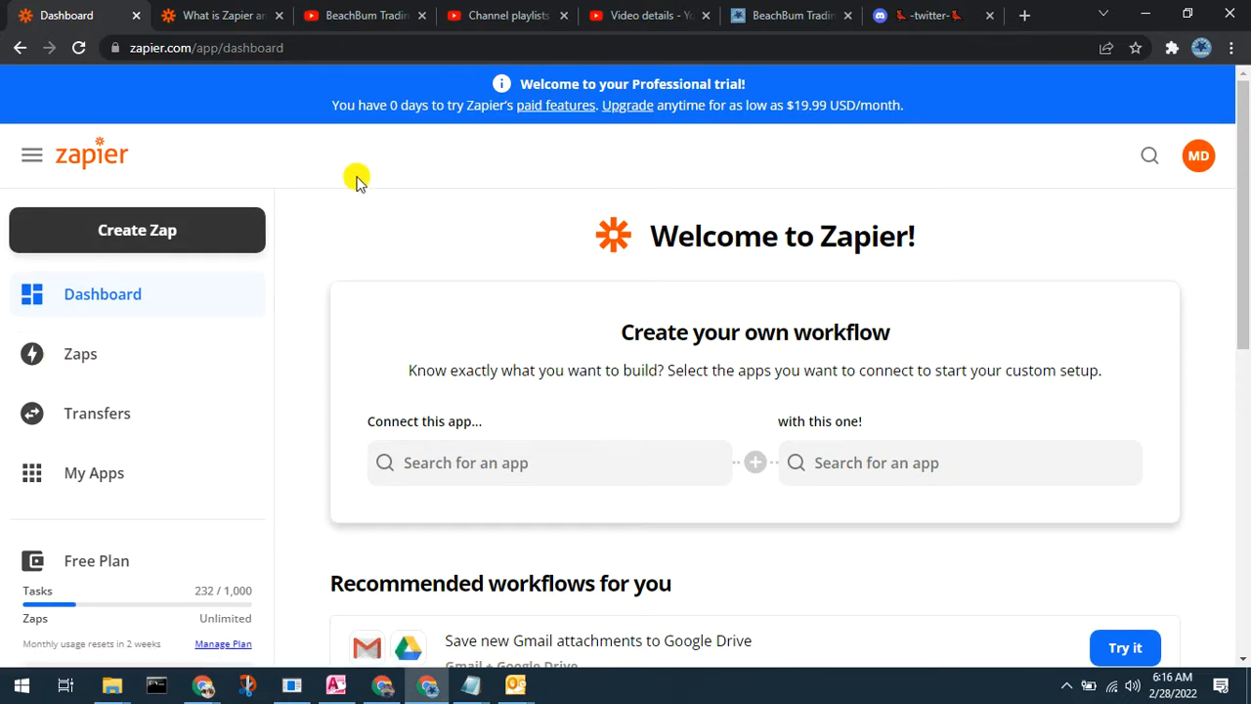
# Step: Create a new zap named 'Test1 Twitter -> Test1 Discord'
pyautogui.click(147, 228)
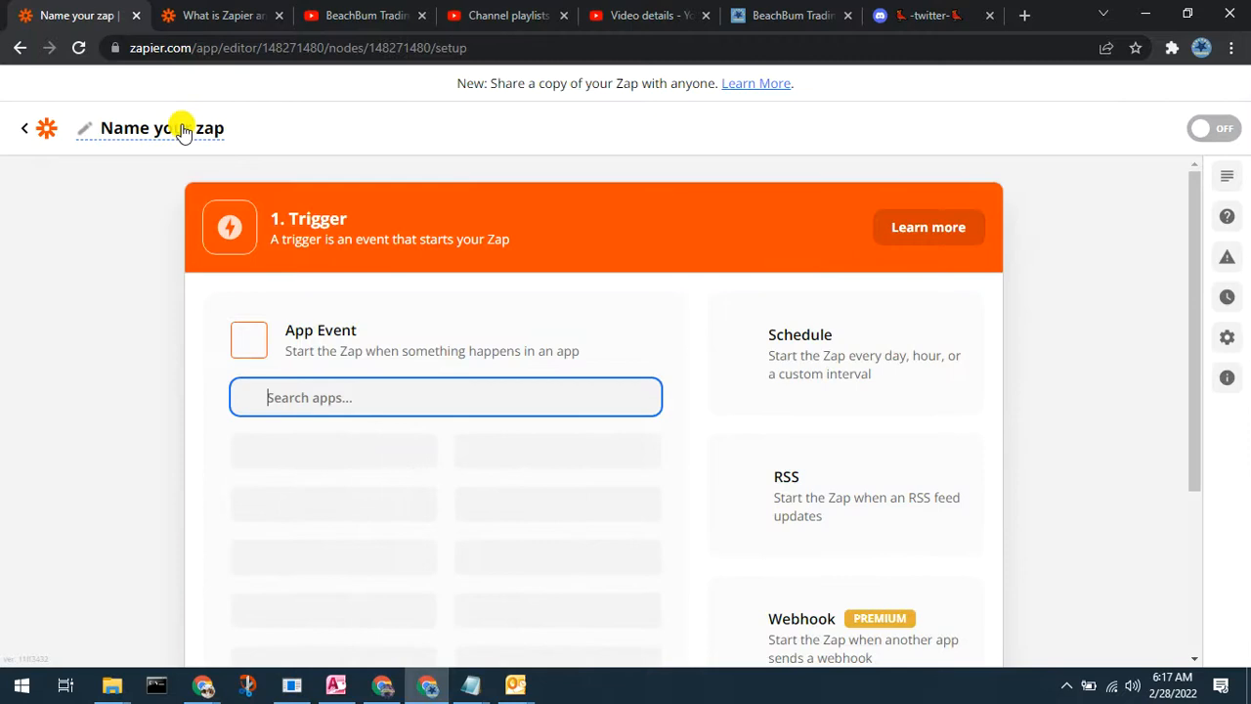
pyautogui.click(185, 129)
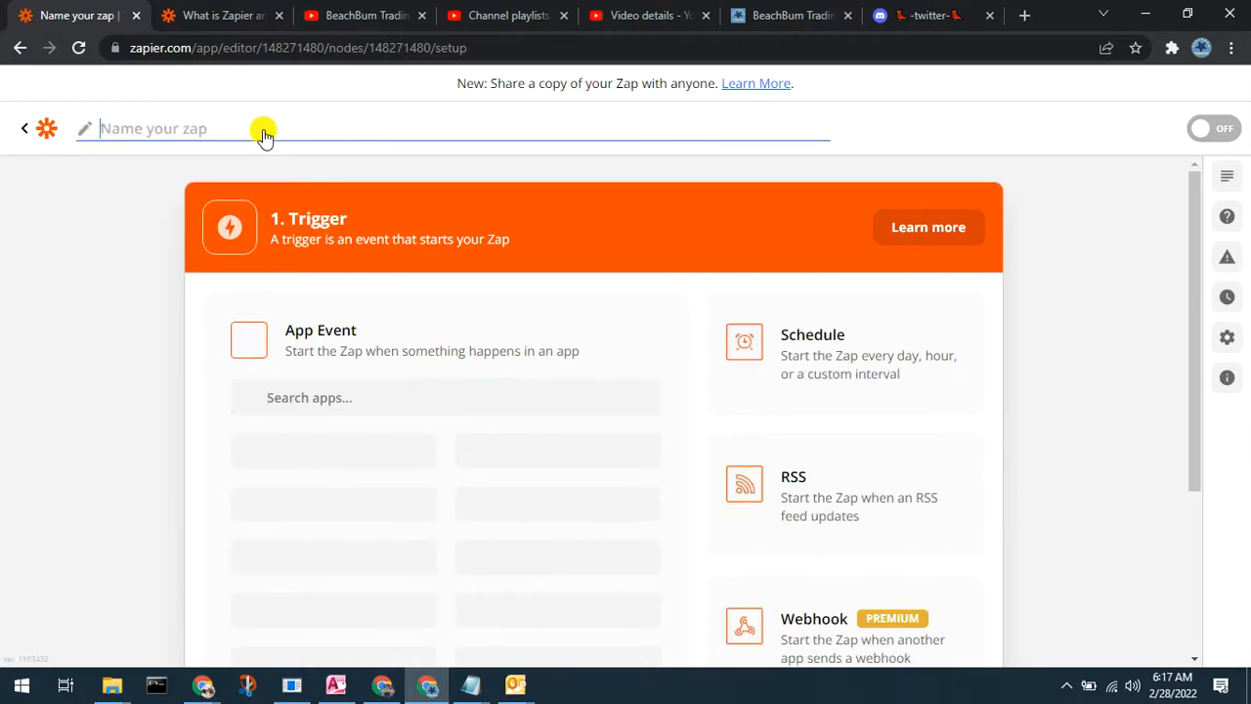
pyautogui.write('Test1 Twitter ->')
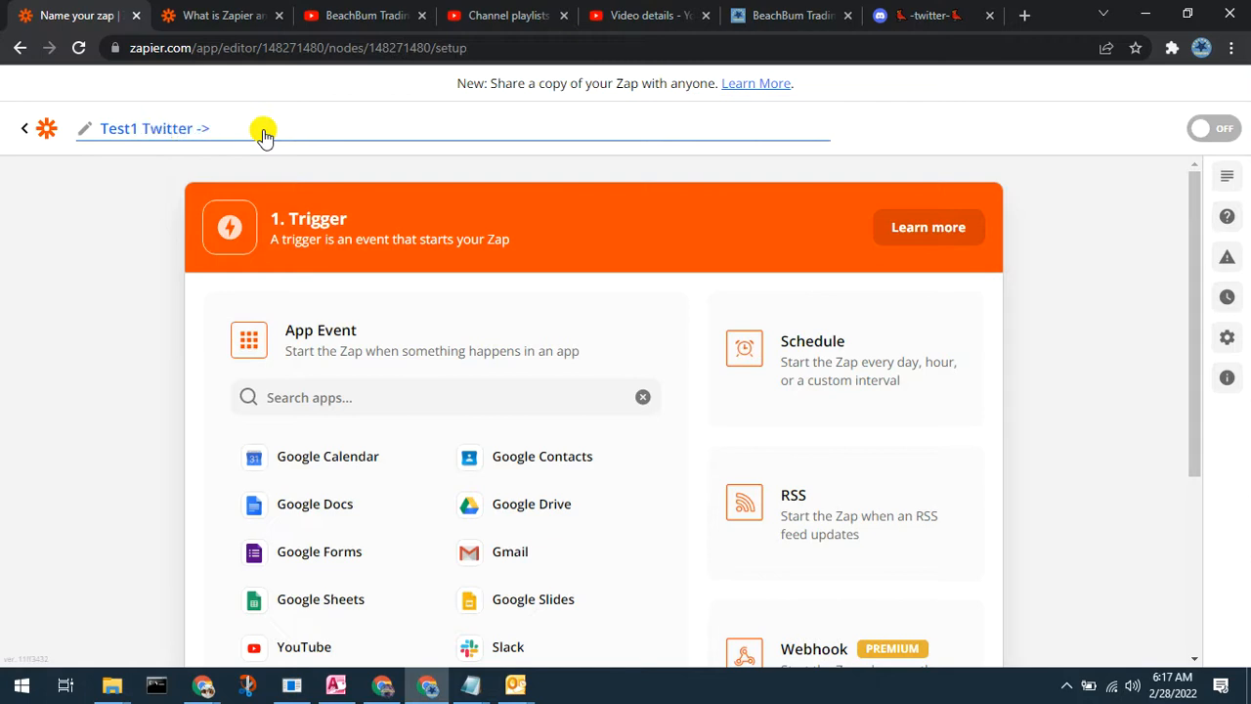
pyautogui.write('ew')
pyautogui.press('BackSpace')
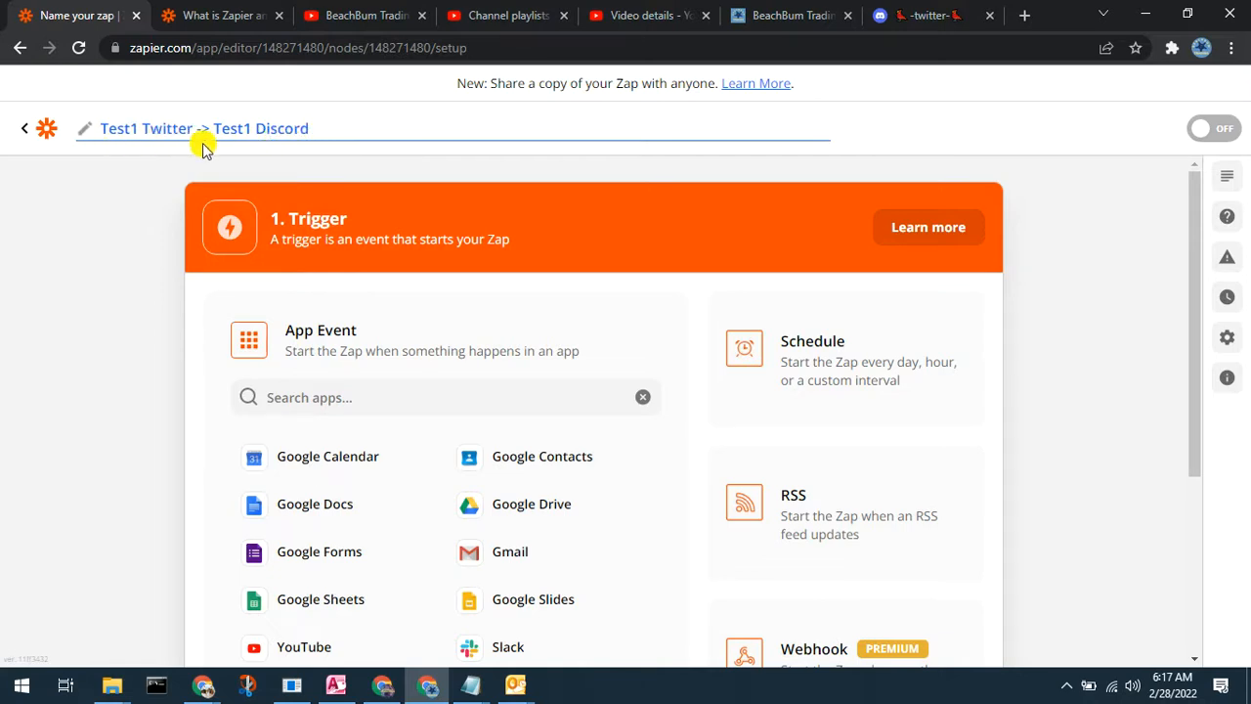
pyautogui.click(109, 195)
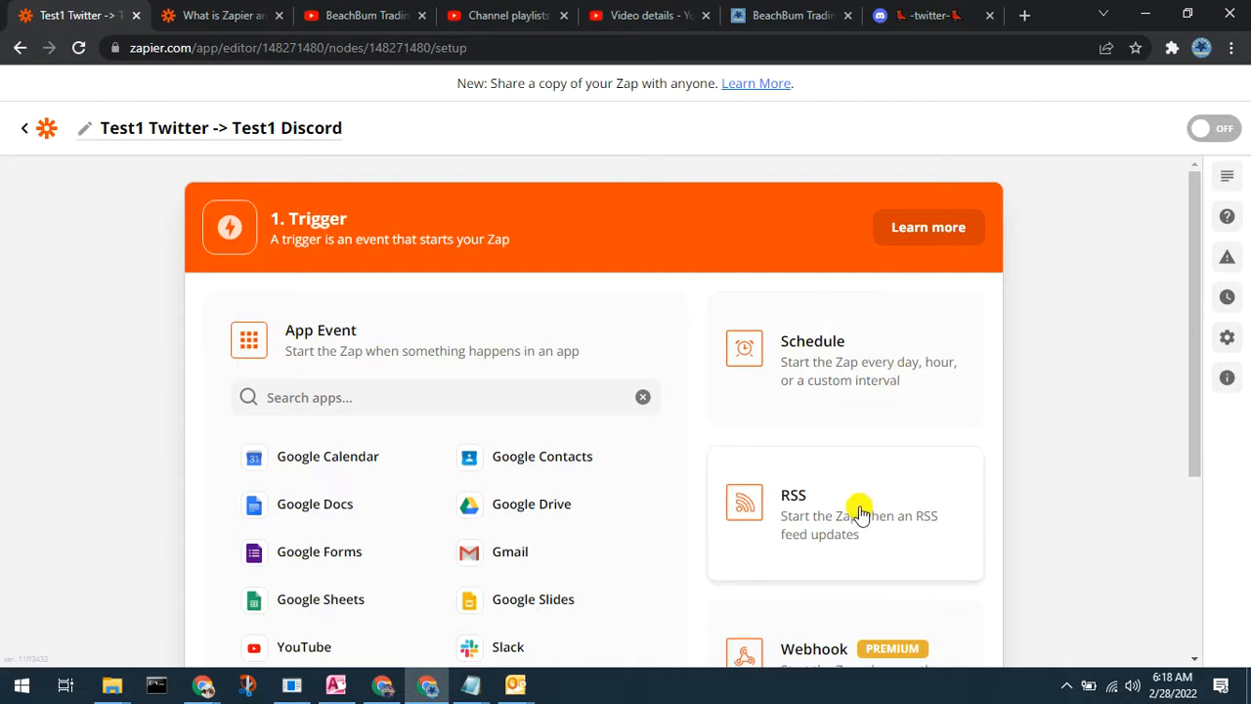
# Step: Search the trigger apps for 'Twitt'
pyautogui.scroll(-3, 859, 510)
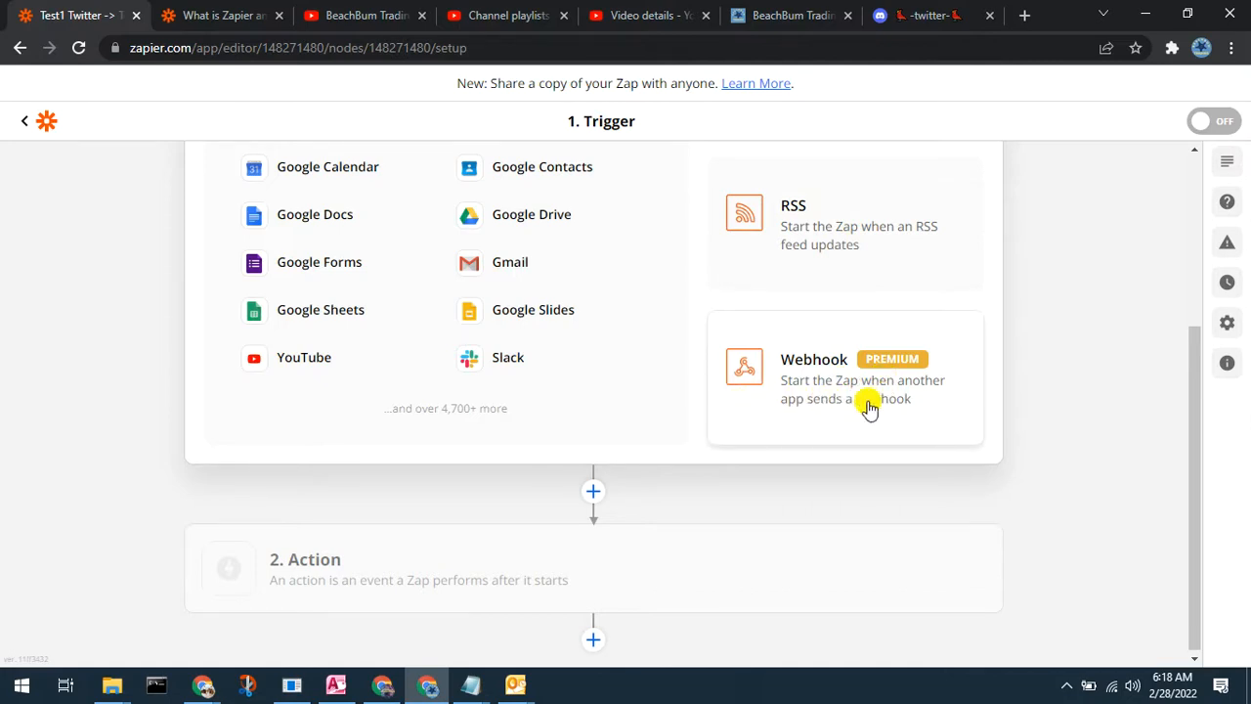
pyautogui.scroll(5, 868, 406)
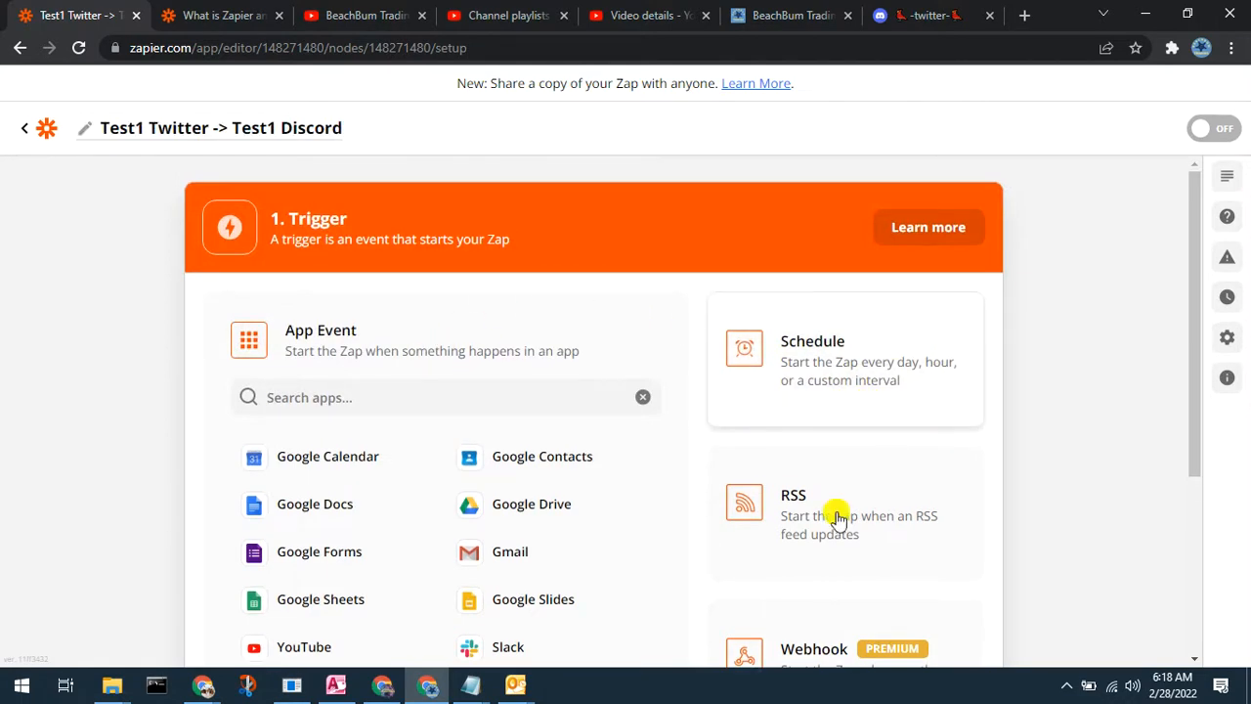
pyautogui.click(354, 398)
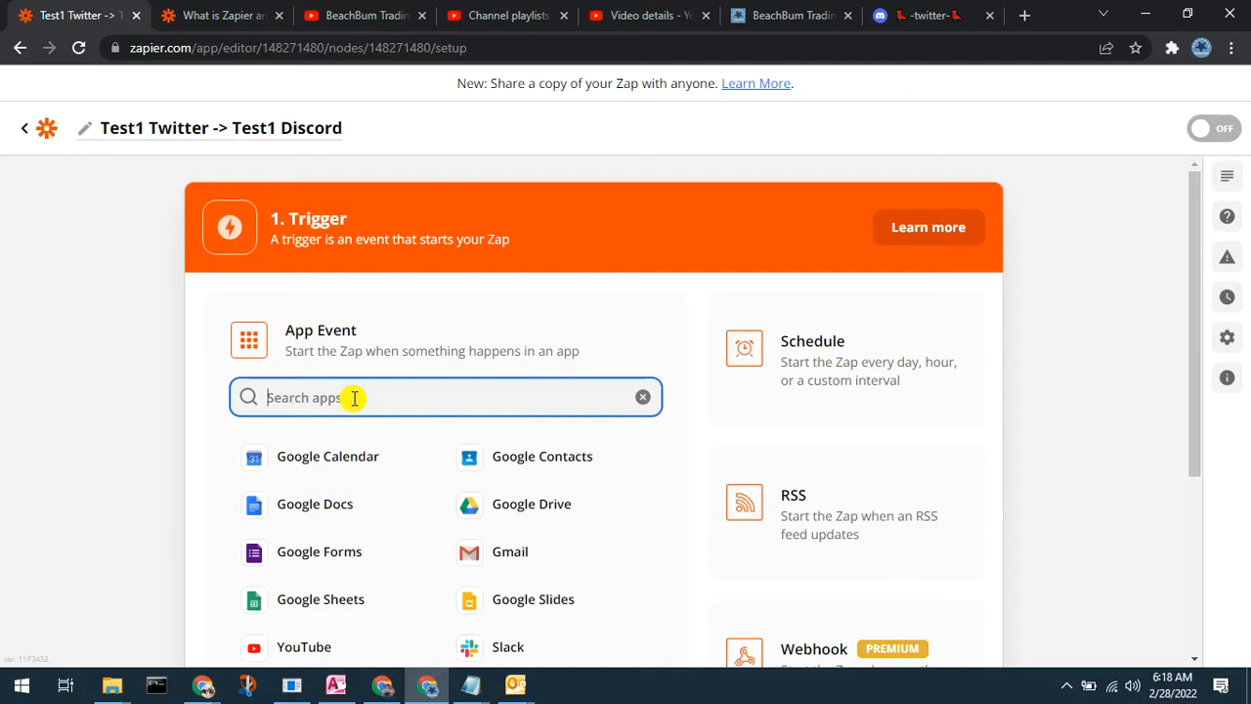
pyautogui.write('Twi')
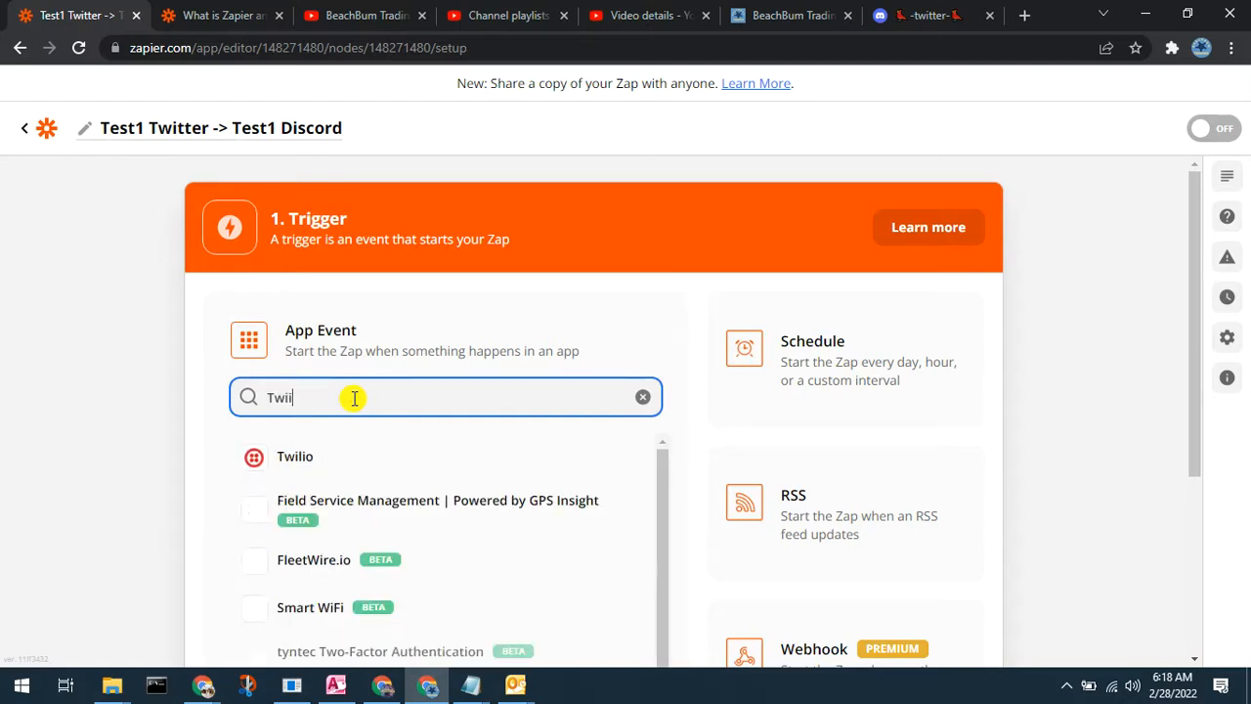
pyautogui.write('tte')
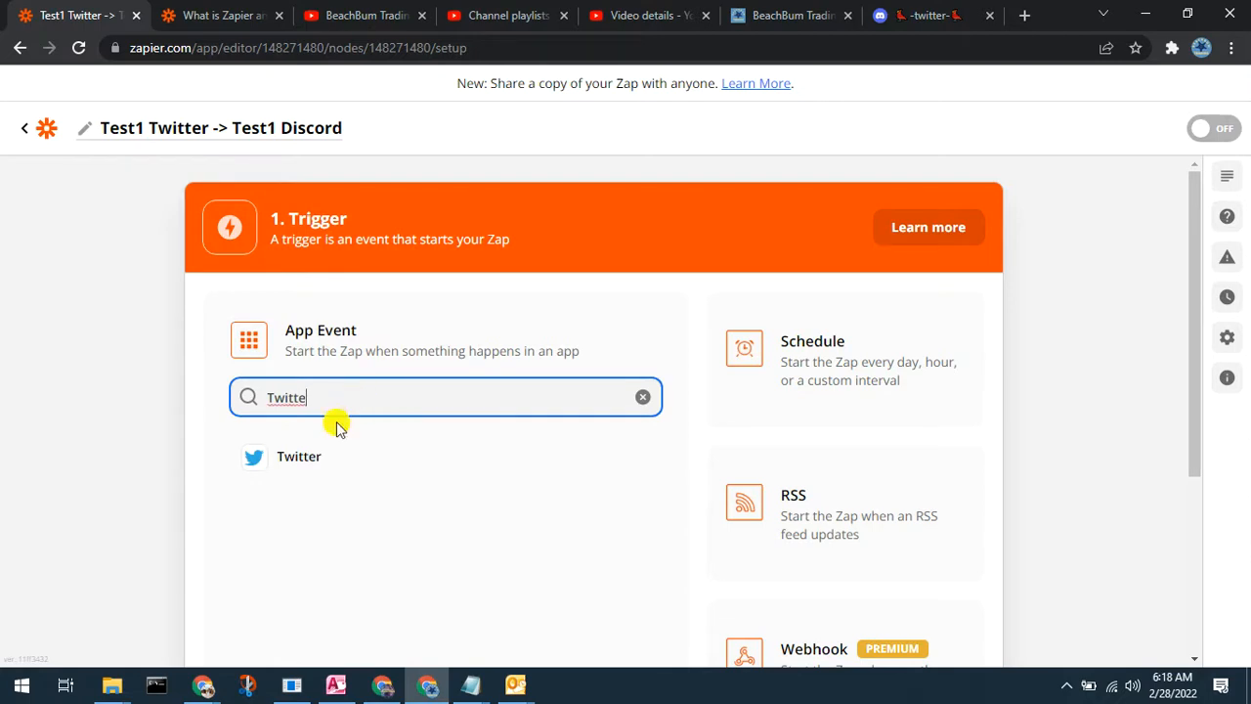
# Step: Pick Twitter as the Test1 zap's trigger app, then exit to the Zaps list
pyautogui.click(296, 459)
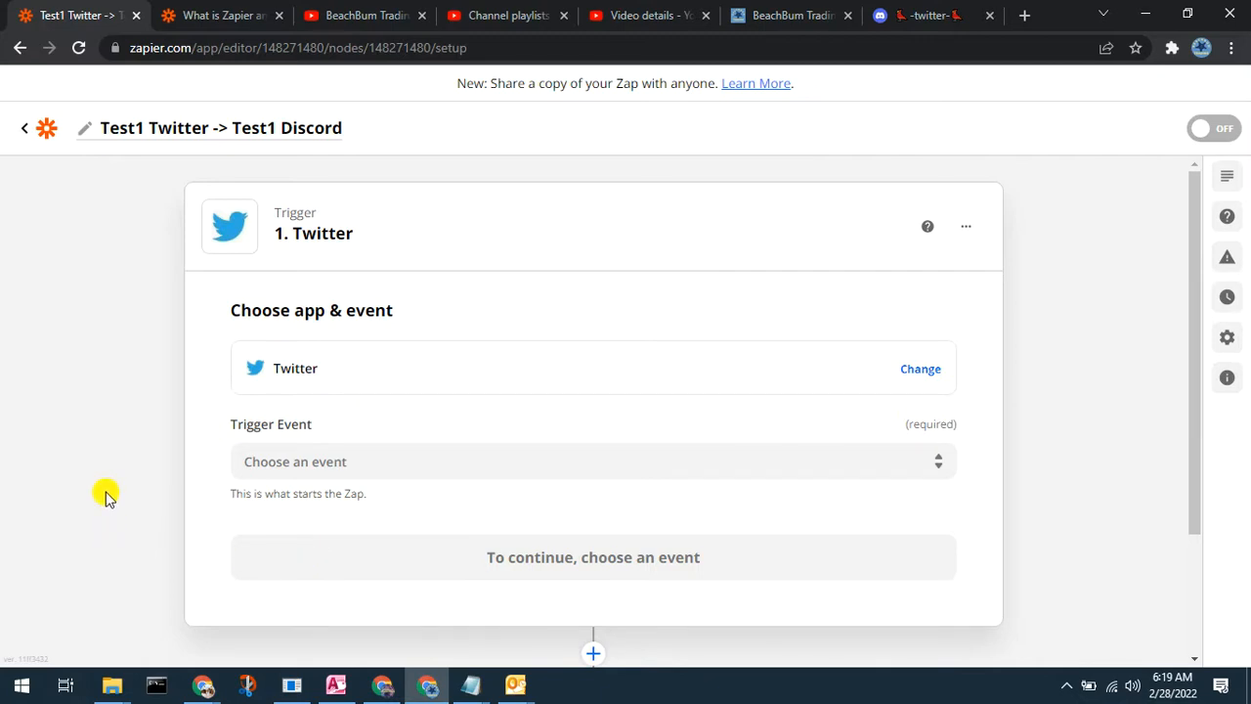
pyautogui.click(21, 130)
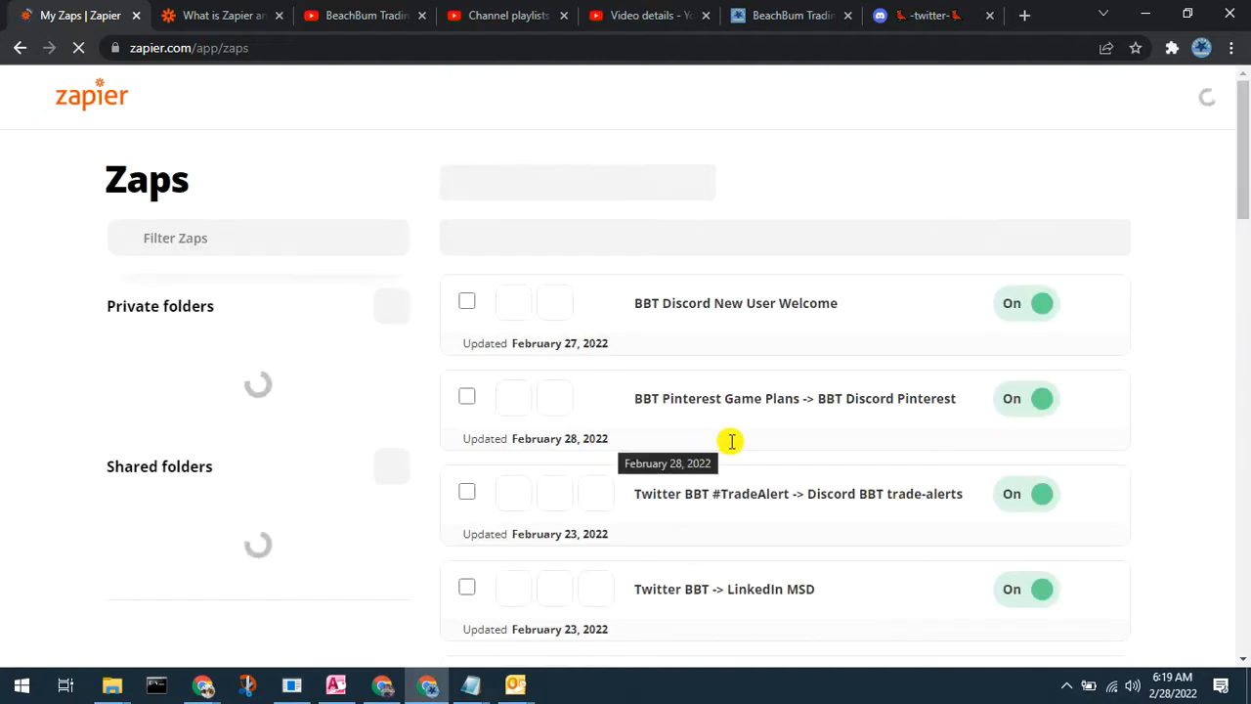
# Step: Scroll through the existing zaps, then start a fresh untitled zap with Create Zap
pyautogui.scroll(-2, 824, 413)
pyautogui.scroll(-7, 823, 413)
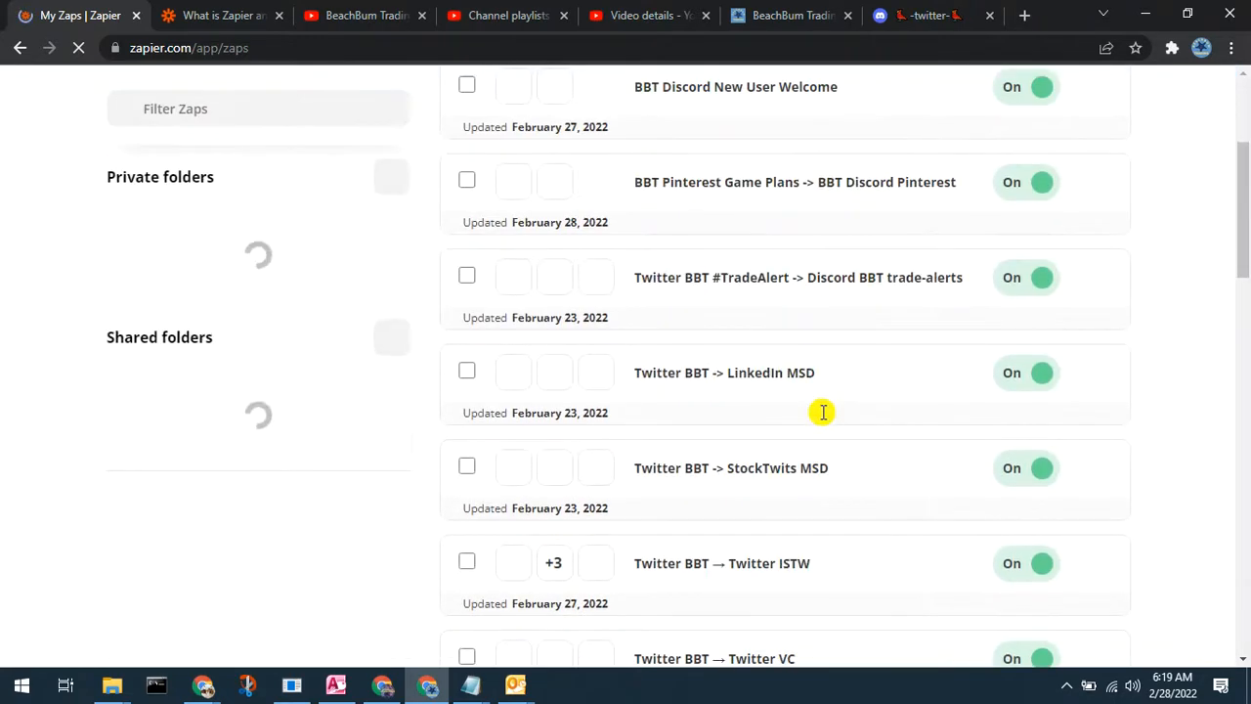
pyautogui.scroll(-2, 824, 412)
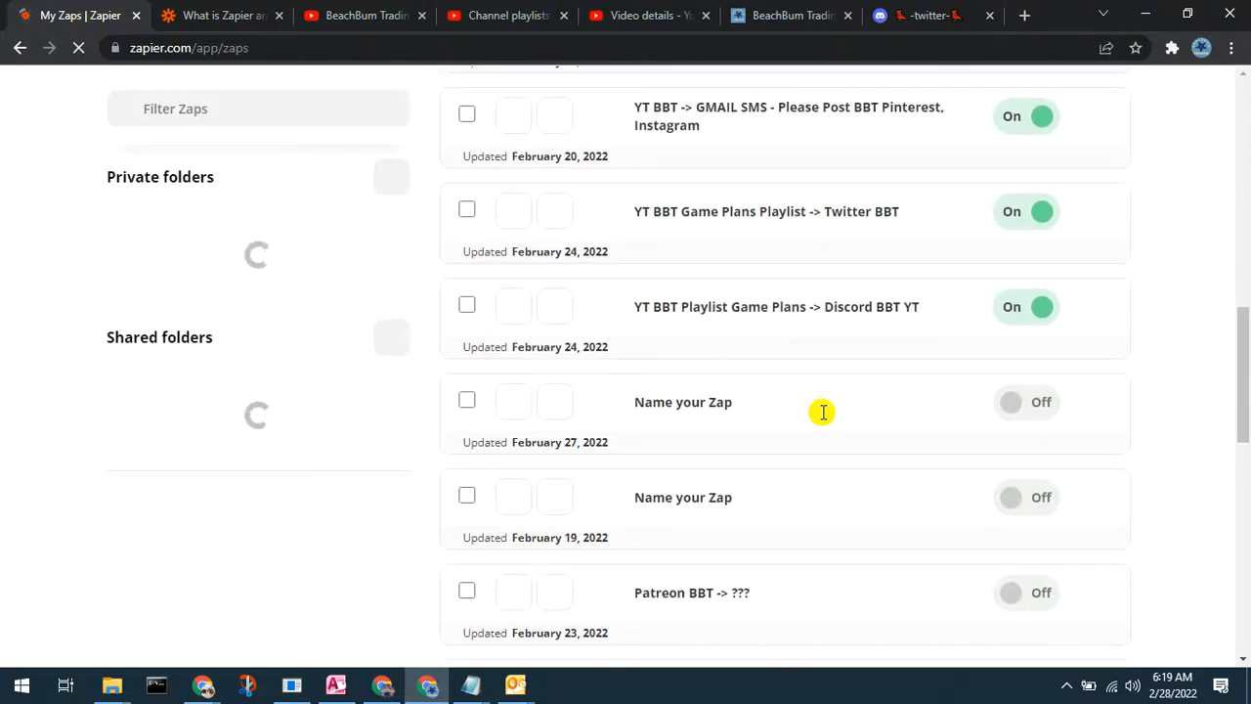
pyautogui.scroll(-3, 824, 412)
pyautogui.scroll(-1, 824, 412)
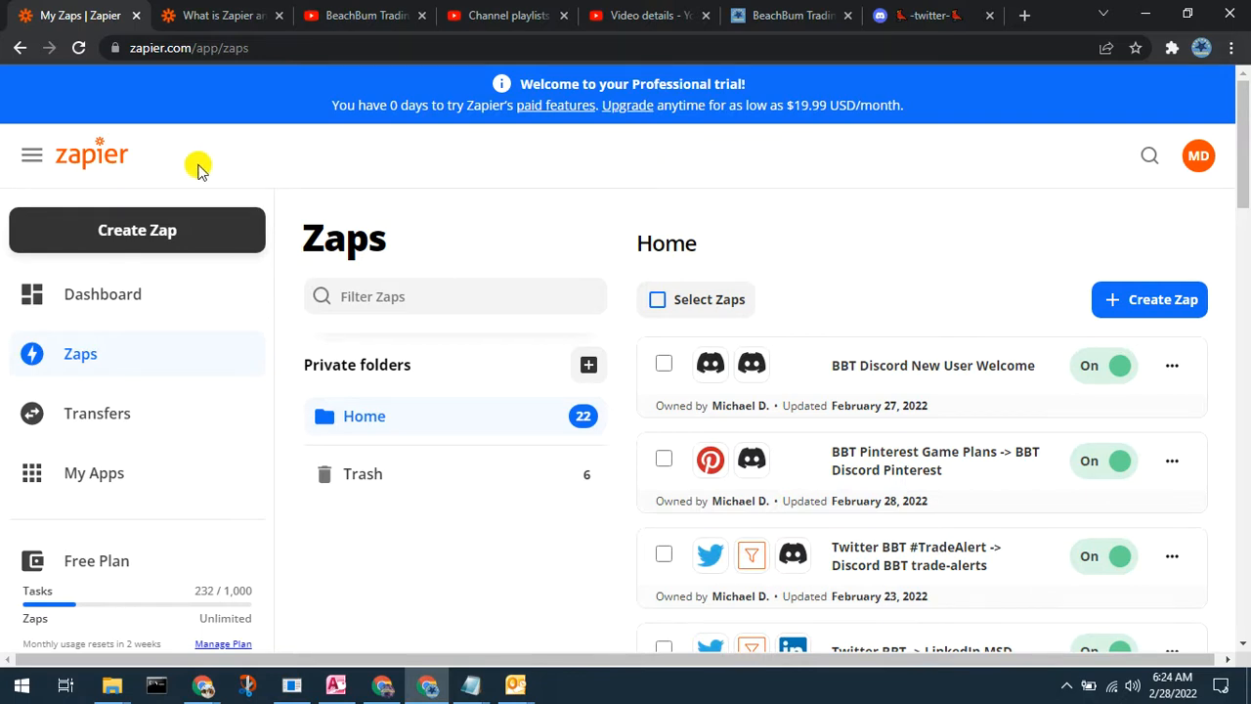
pyautogui.click(135, 235)
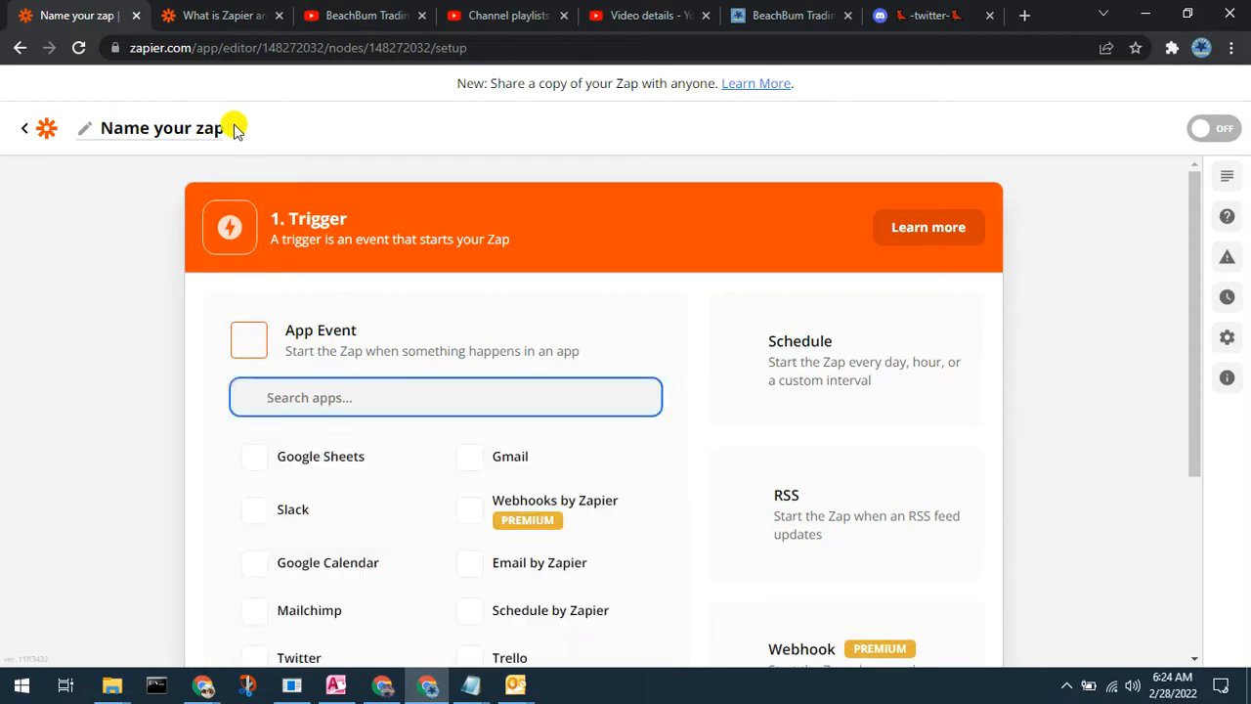
# Step: Name the new zap 'BBT Twitter -> BBT Discord Twtiter'
pyautogui.click(233, 134)
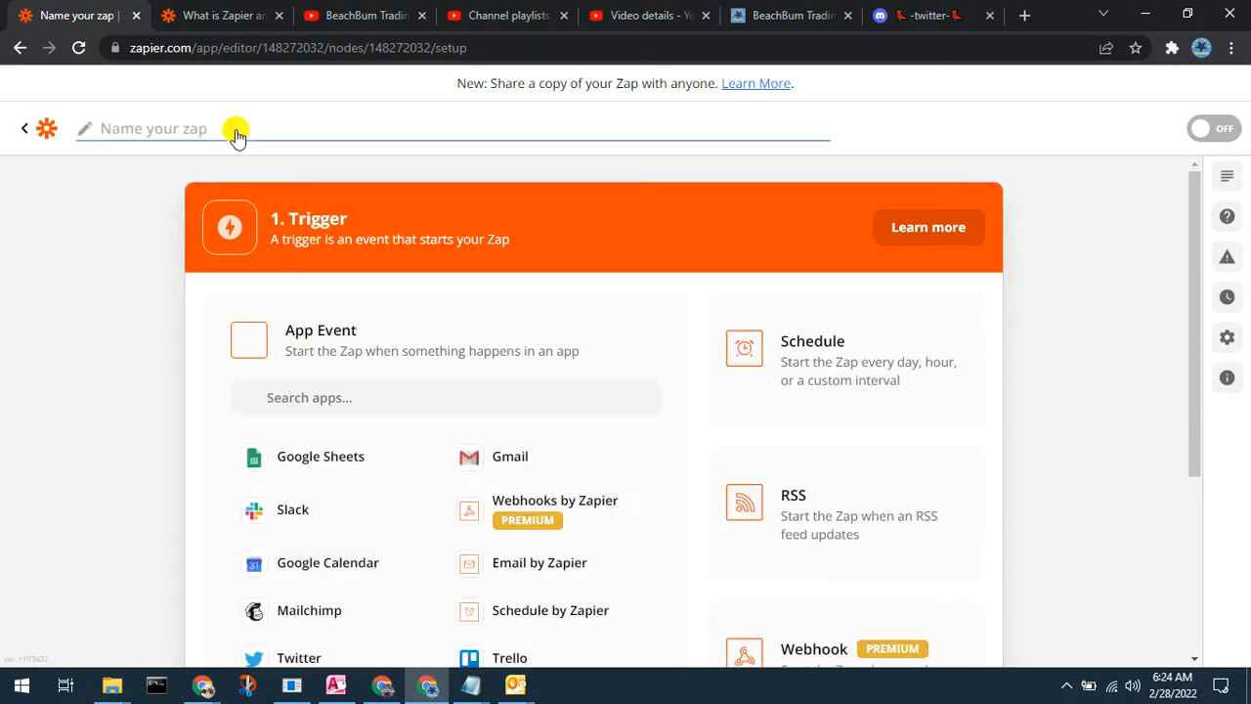
pyautogui.write('B')
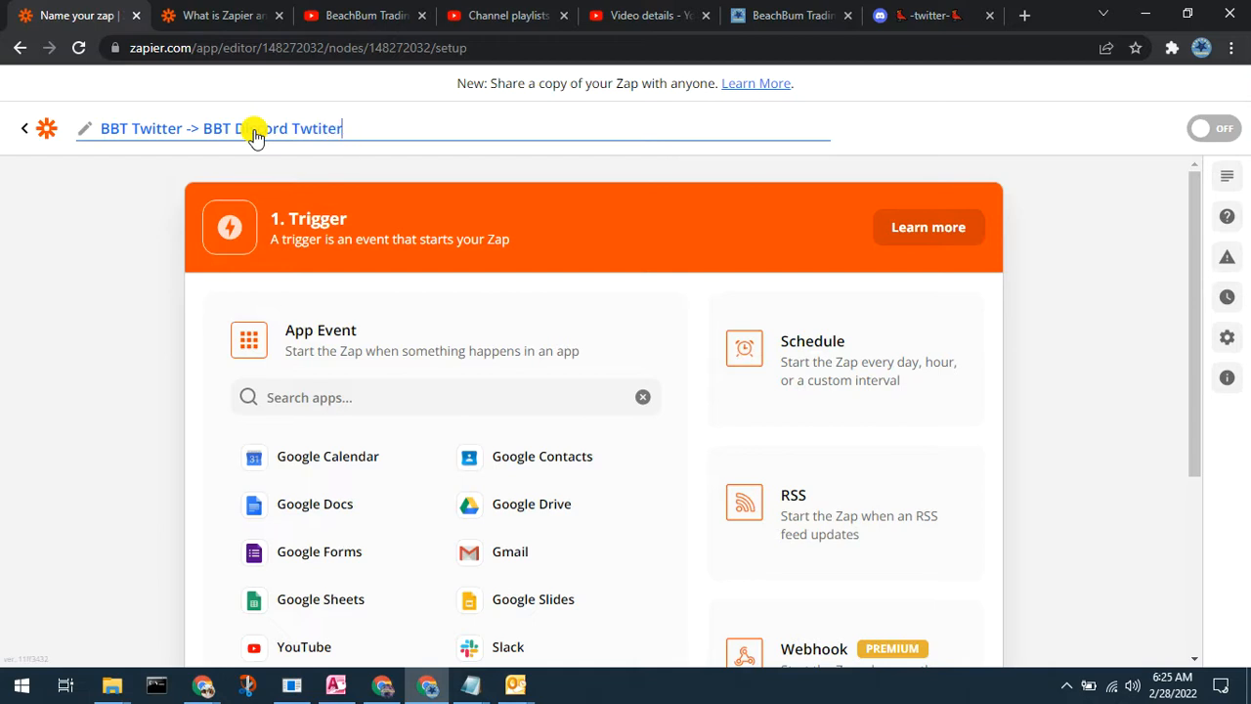
pyautogui.press('Return')
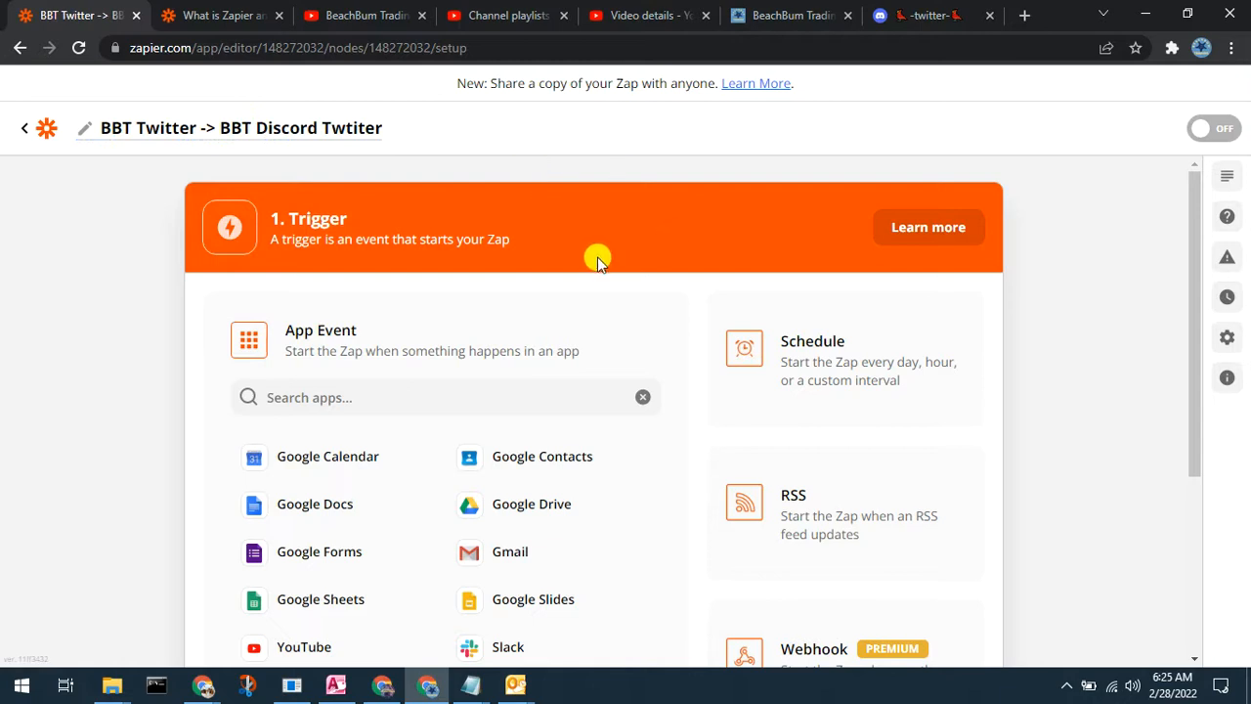
# Step: Search for Twitter and set it as the zap's trigger app
pyautogui.click(335, 399)
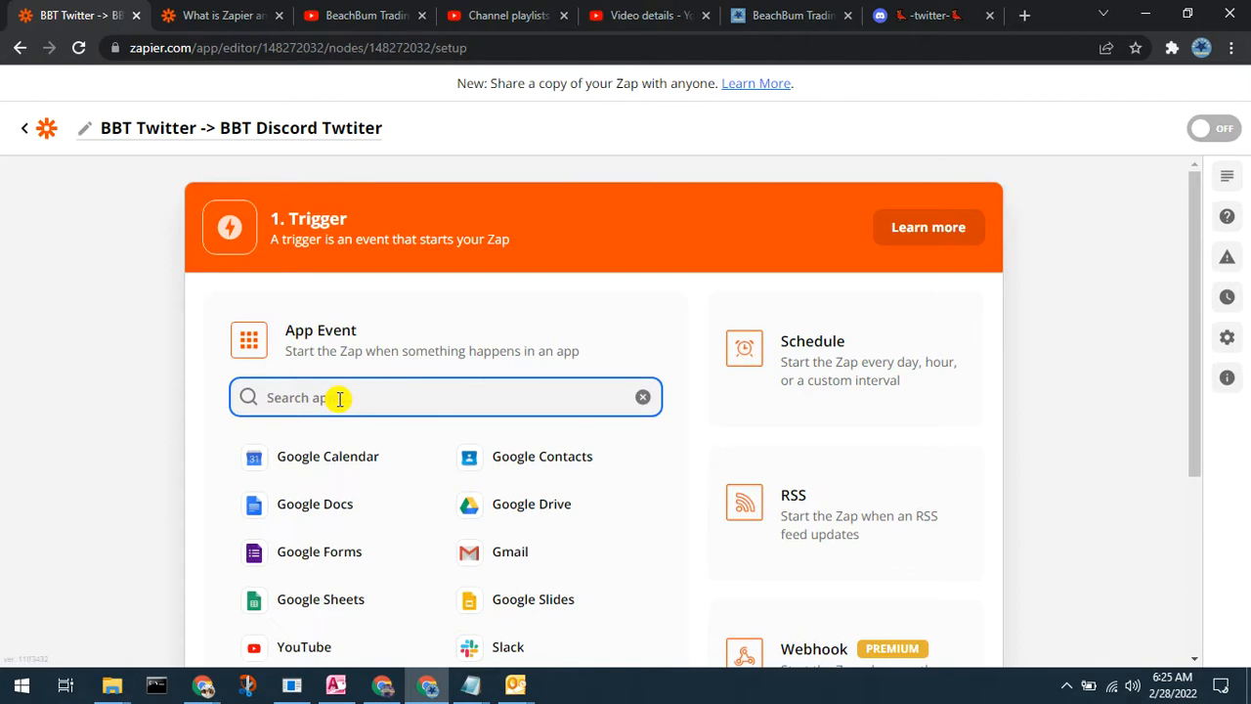
pyautogui.write('Twitter')
pyautogui.click(309, 461)
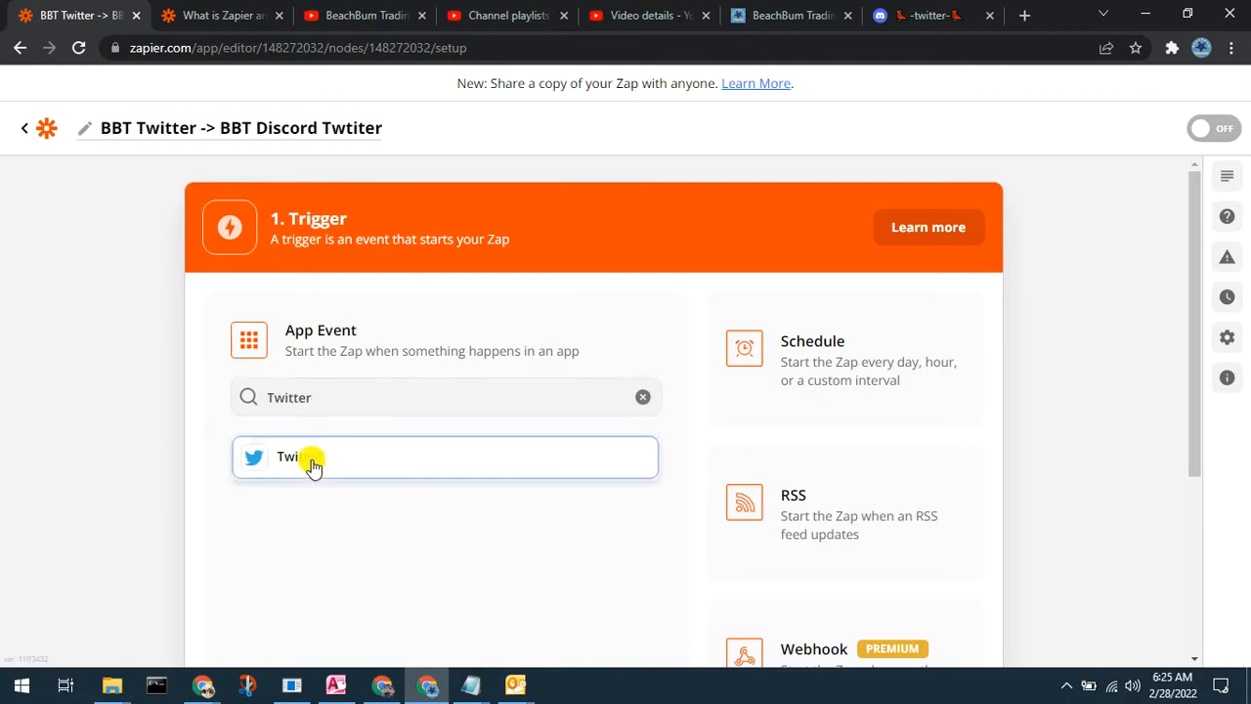
pyautogui.click(623, 441)
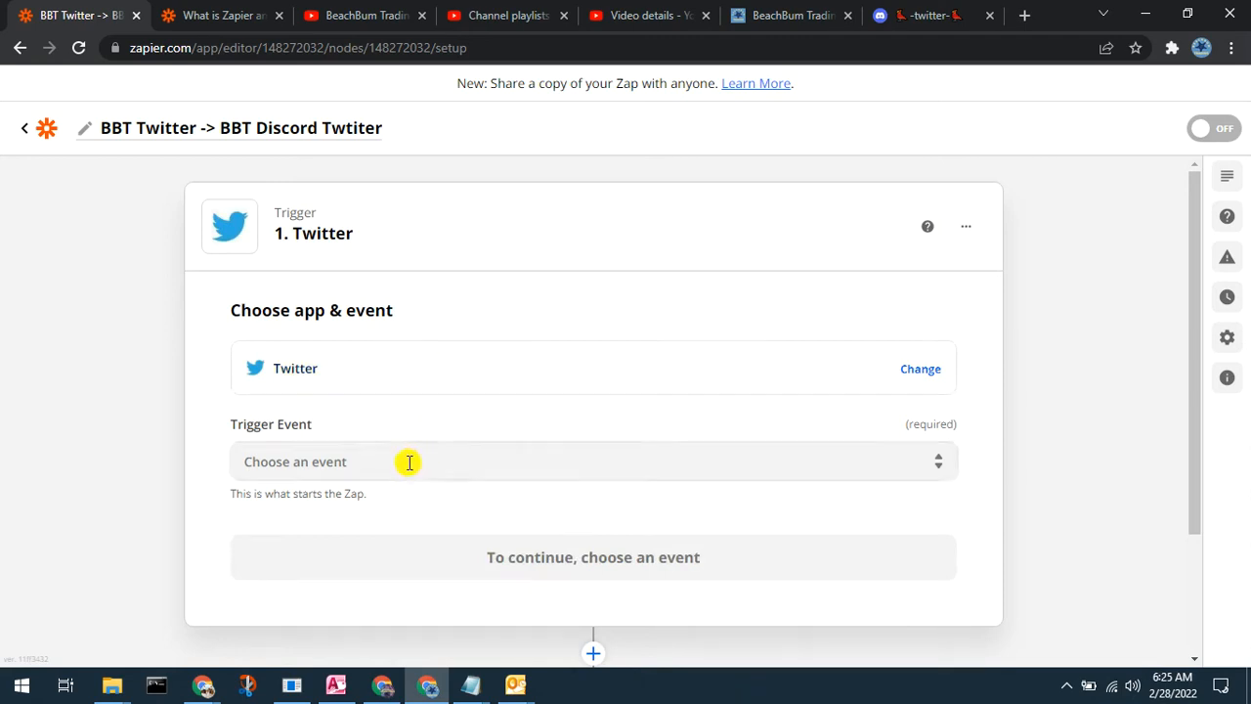
pyautogui.click(457, 459)
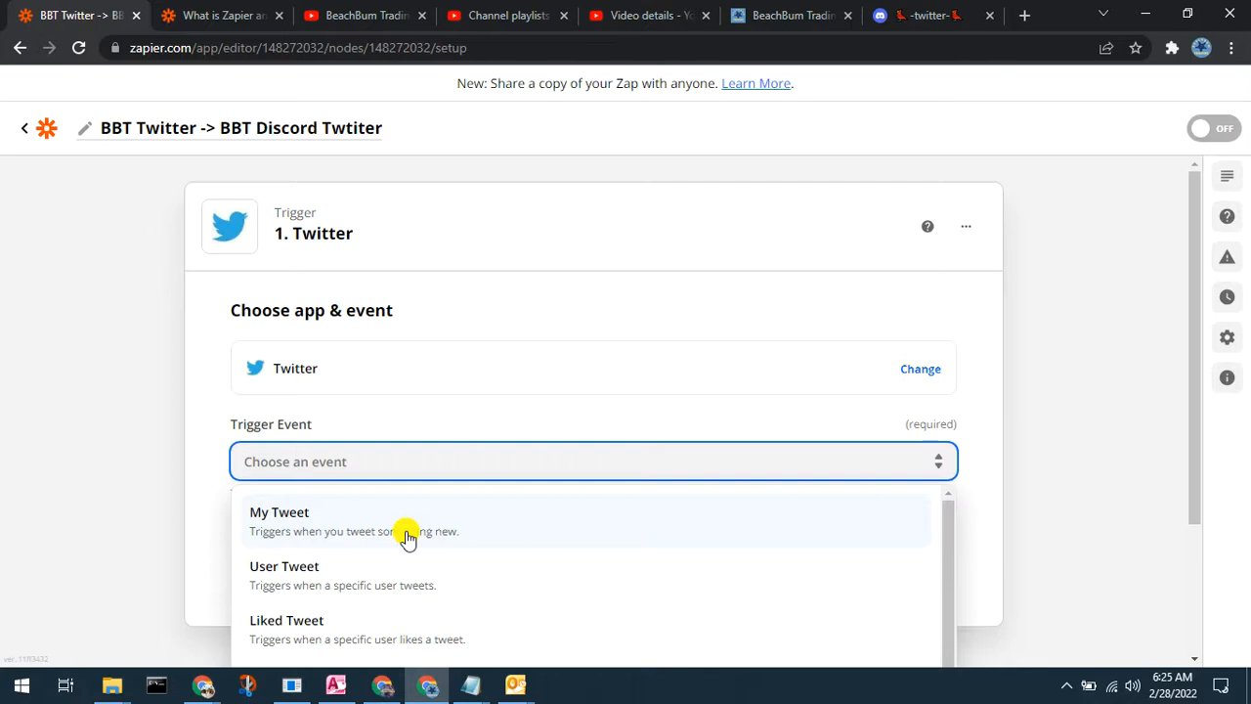
# Step: Set the trigger event to My Tweet, using the Twitter account already in 8 zaps
pyautogui.click(476, 531)
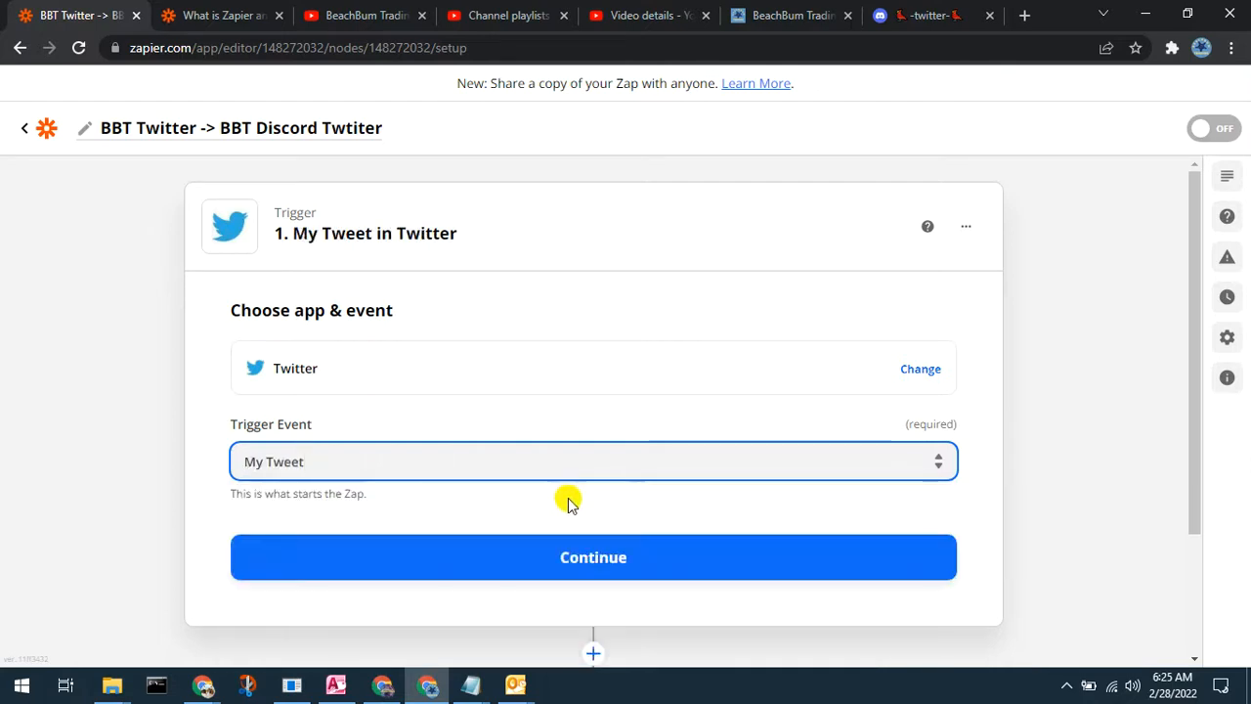
pyautogui.click(617, 550)
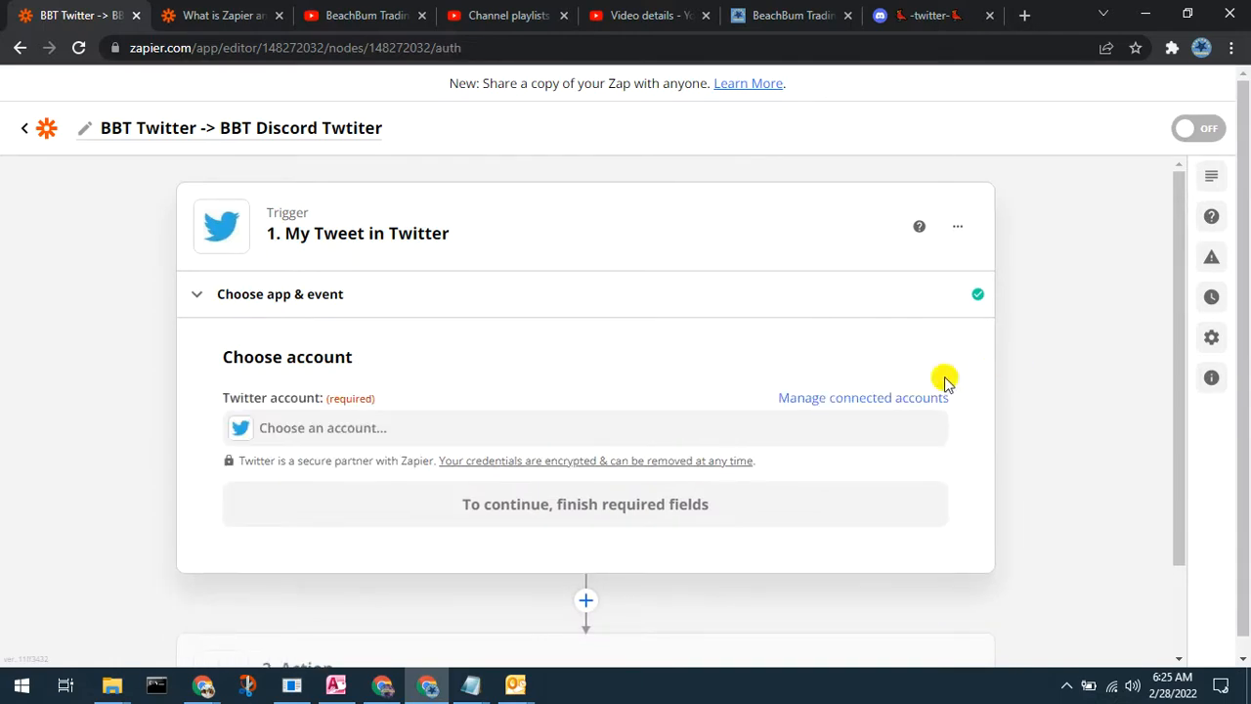
pyautogui.click(362, 429)
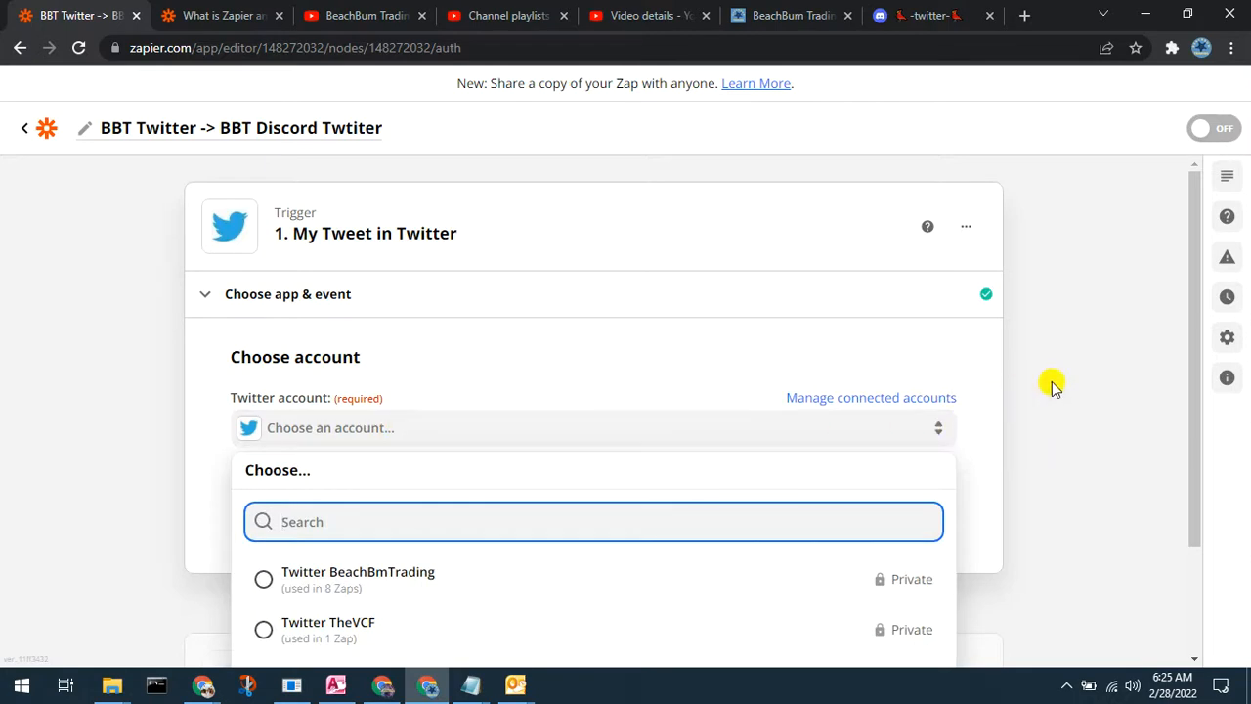
pyautogui.scroll(-2, 1055, 382)
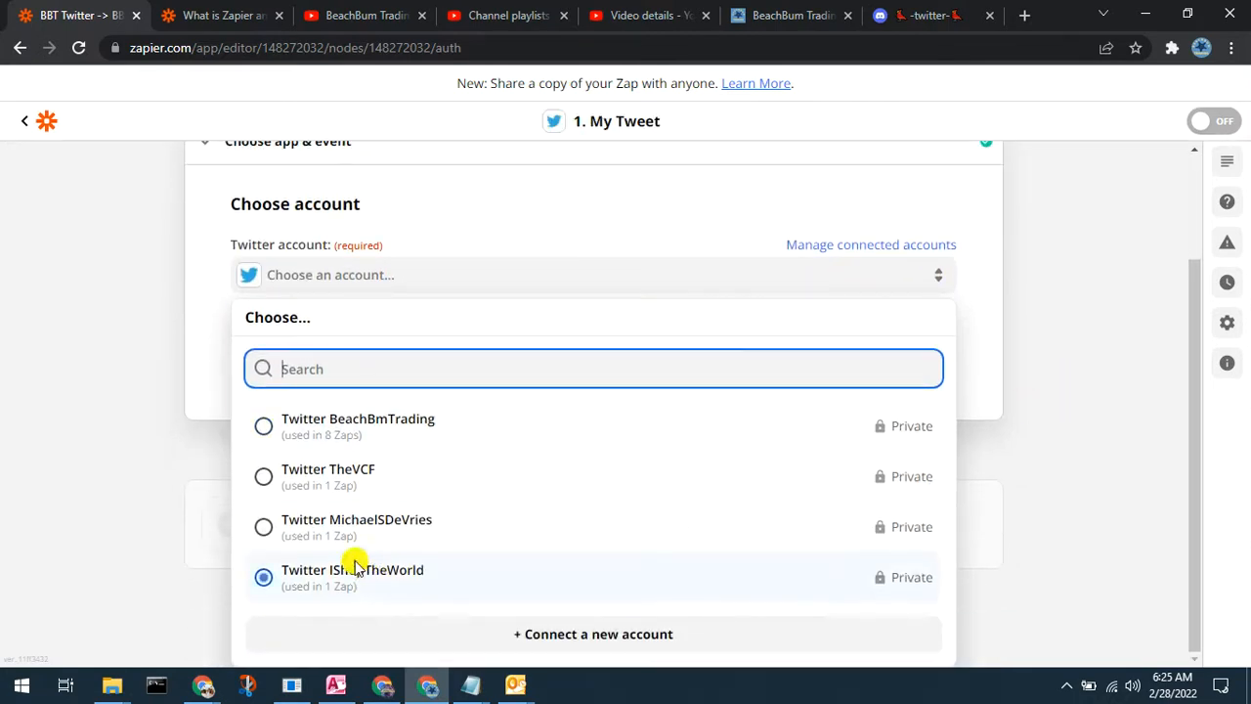
pyautogui.click(1078, 333)
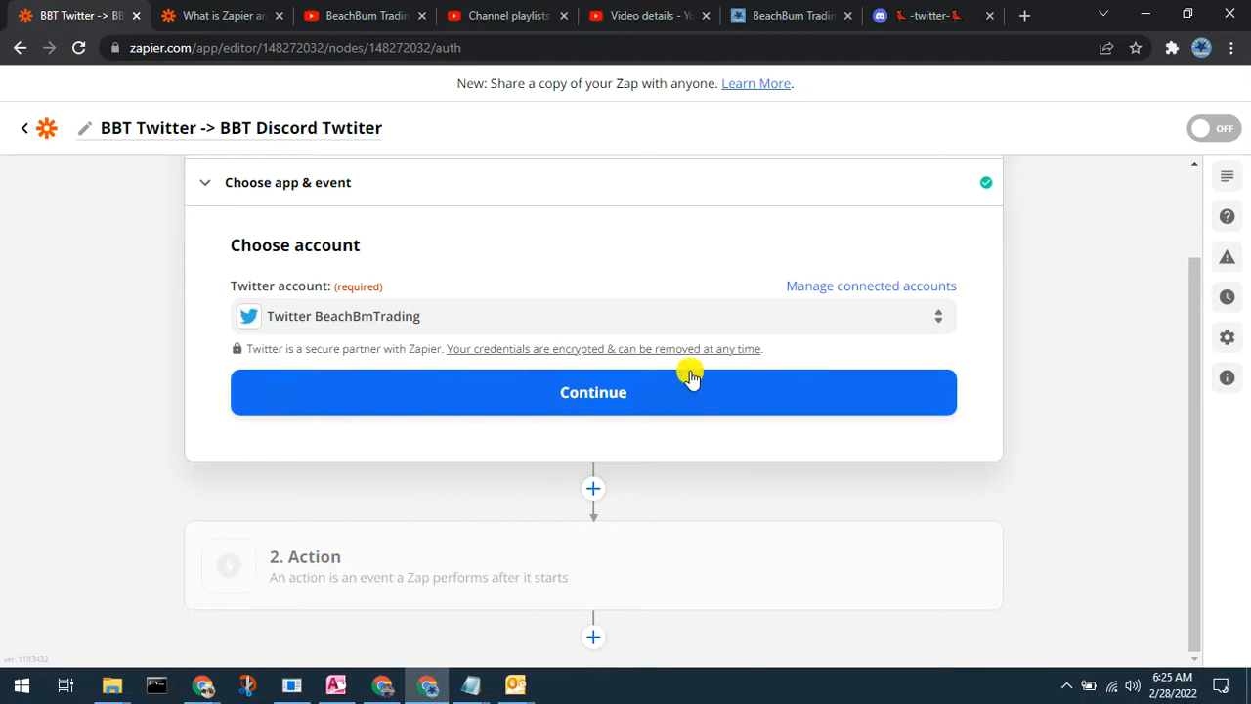
pyautogui.click(656, 387)
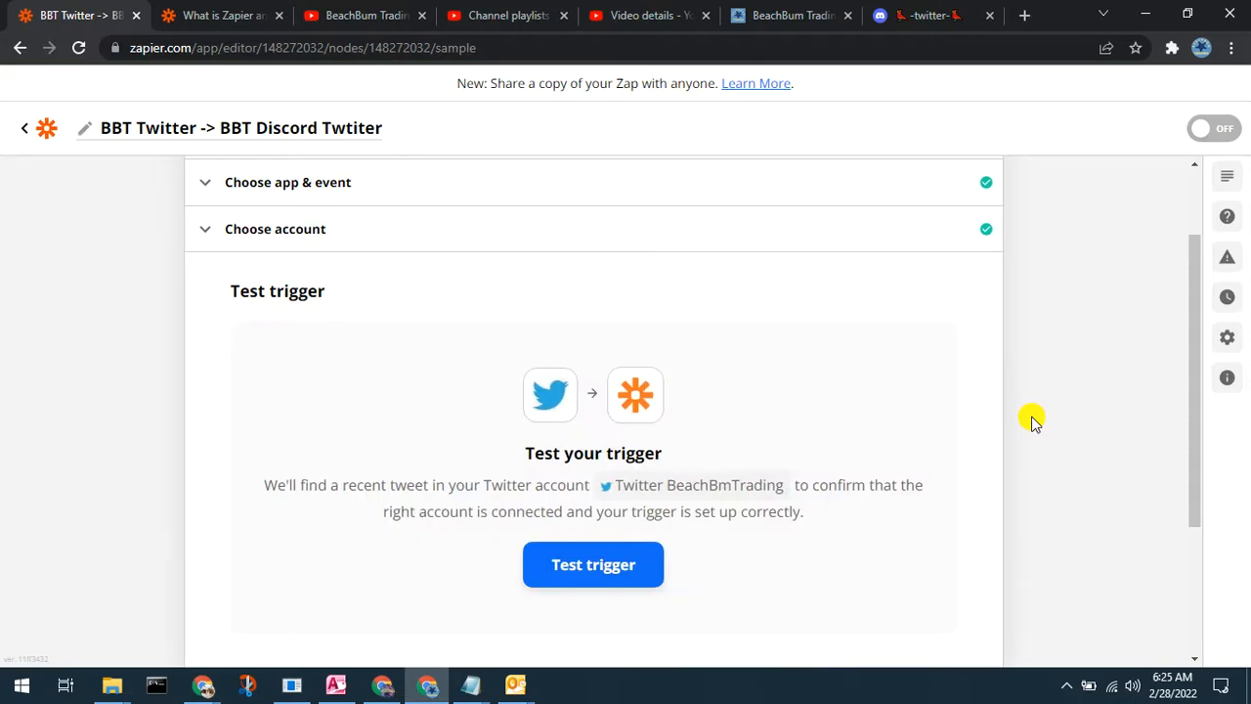
# Step: Test the trigger, browse and load more sample tweets, then continue to the action
pyautogui.click(625, 565)
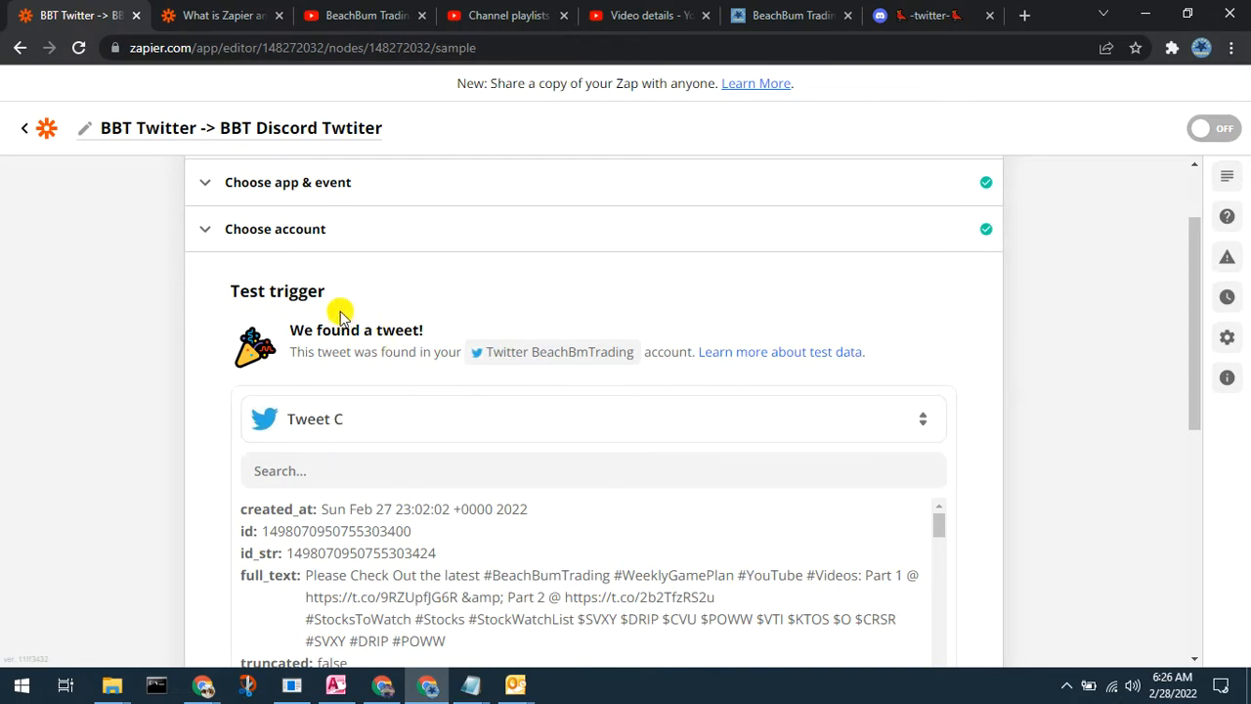
pyautogui.click(439, 420)
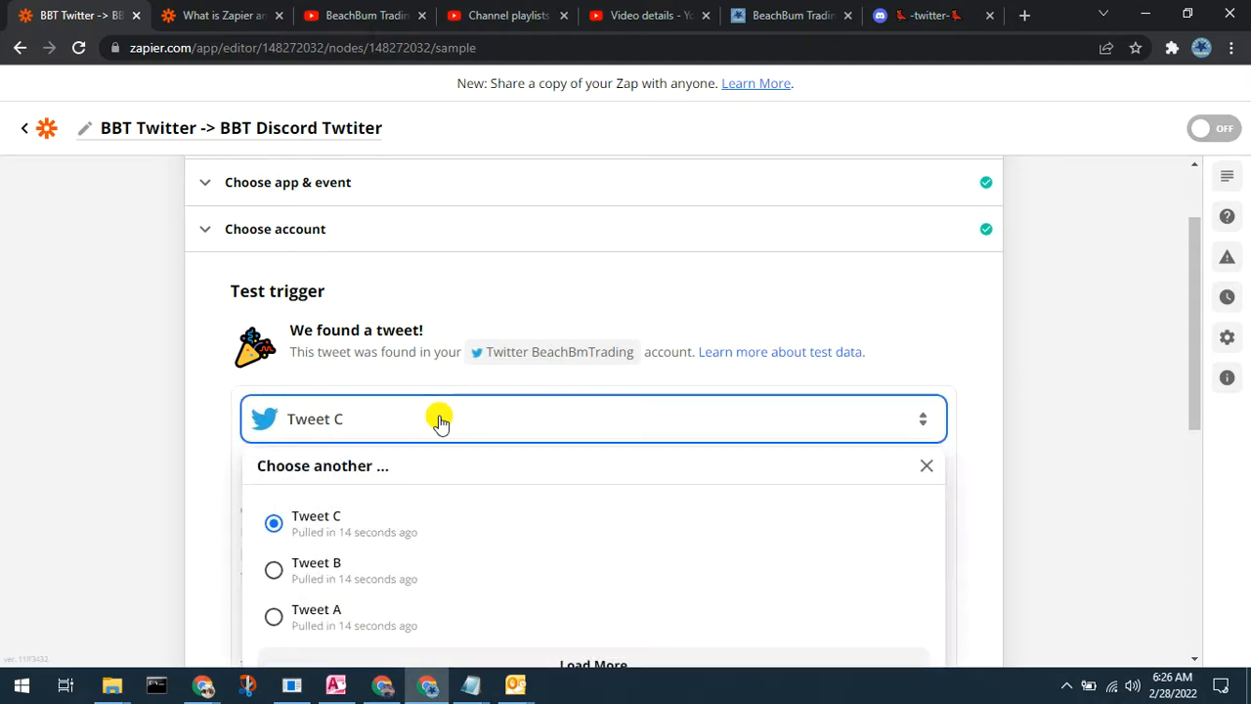
pyautogui.scroll(-1, 1063, 408)
pyautogui.click(1062, 348)
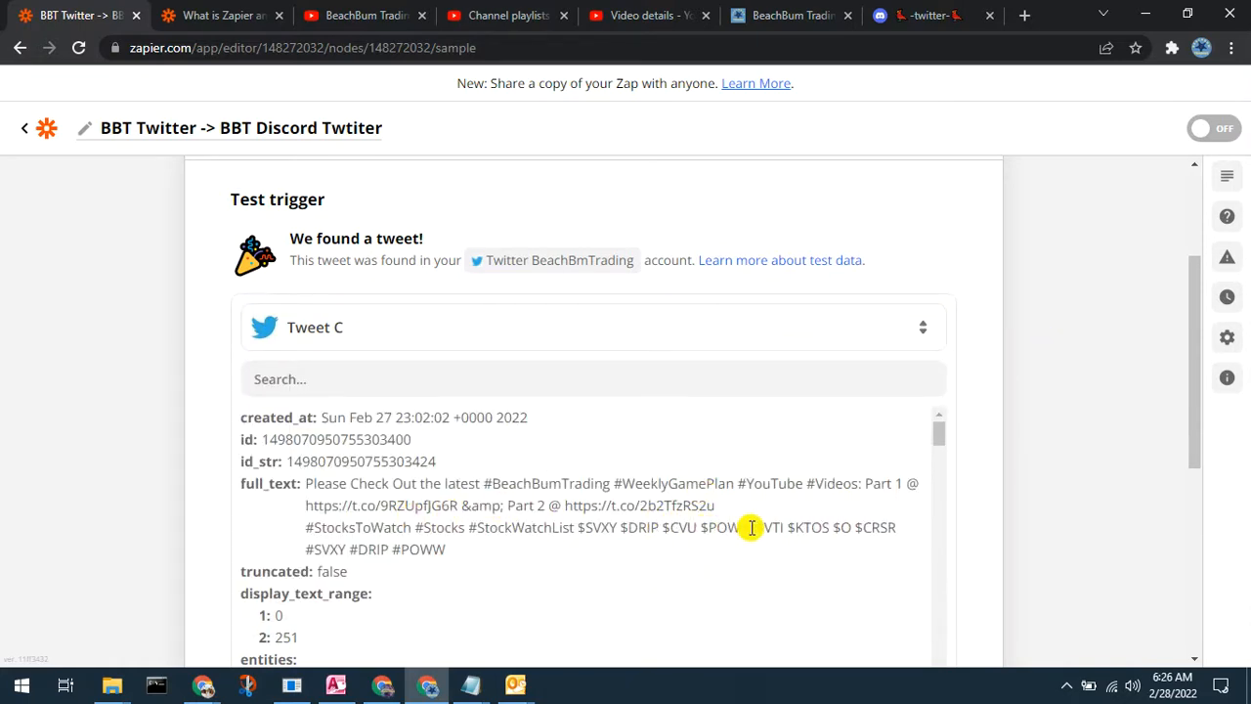
pyautogui.click(371, 332)
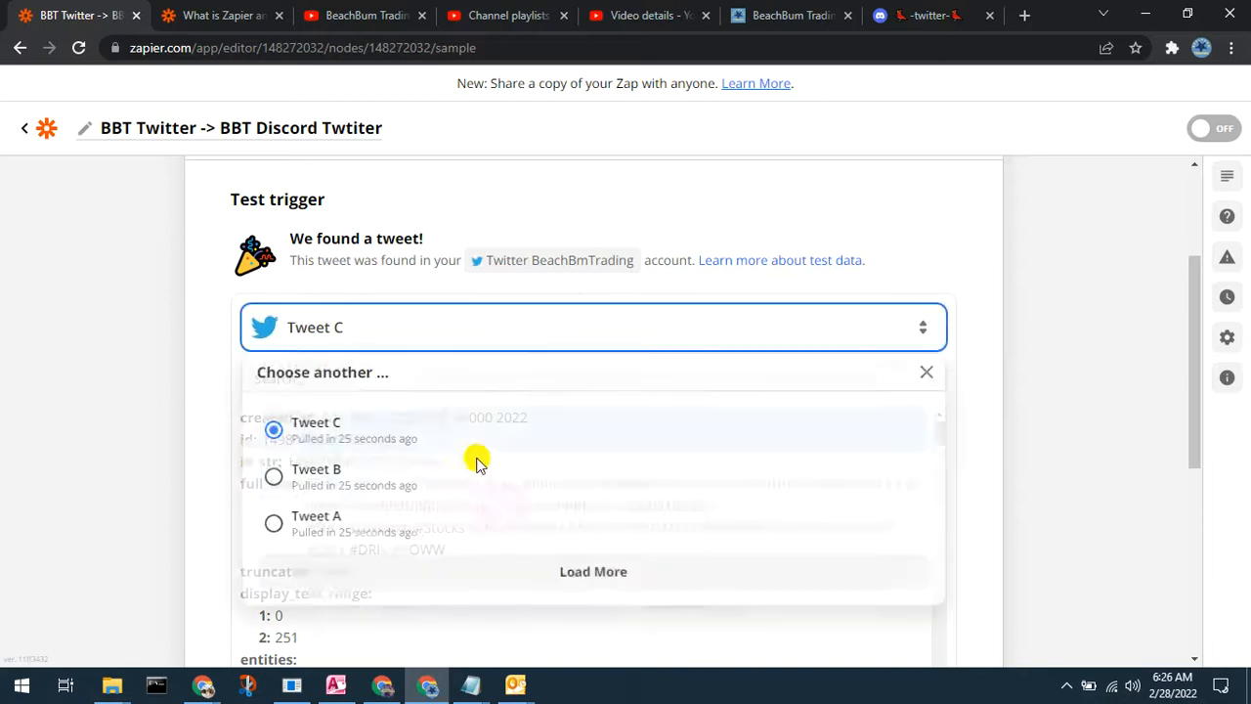
pyautogui.click(689, 573)
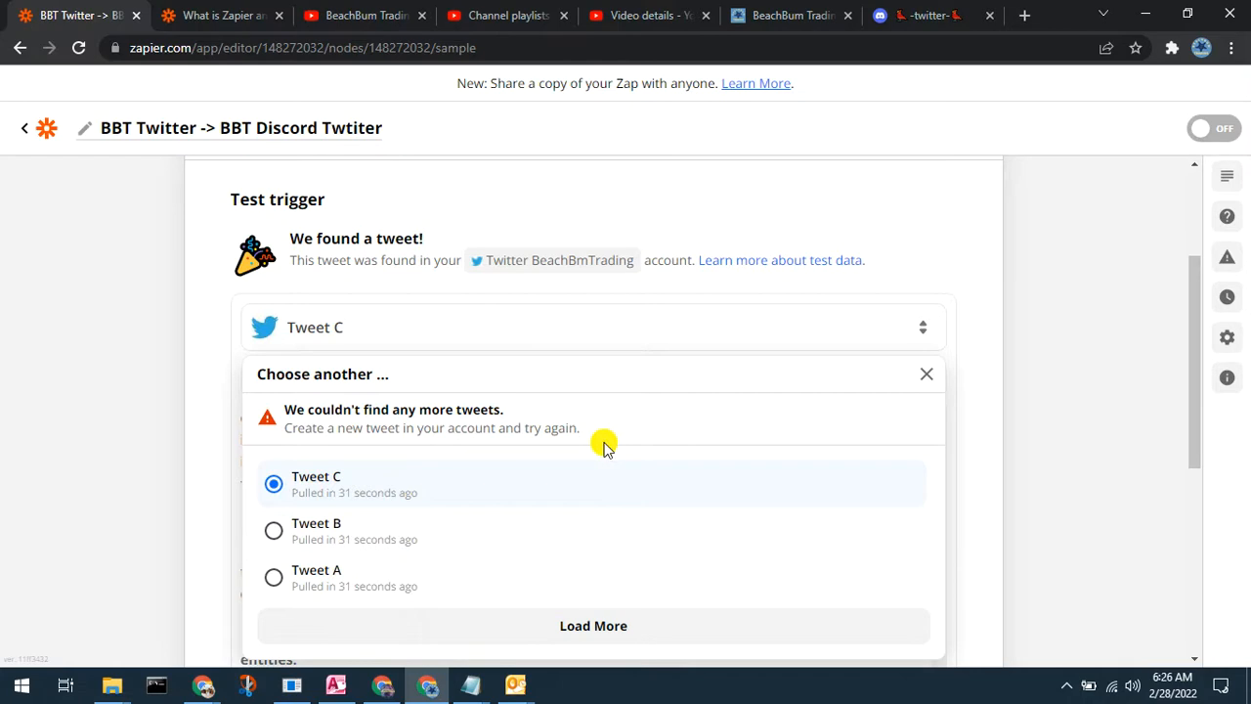
pyautogui.click(1023, 367)
pyautogui.scroll(-1, 1013, 387)
pyautogui.scroll(-1, 1013, 386)
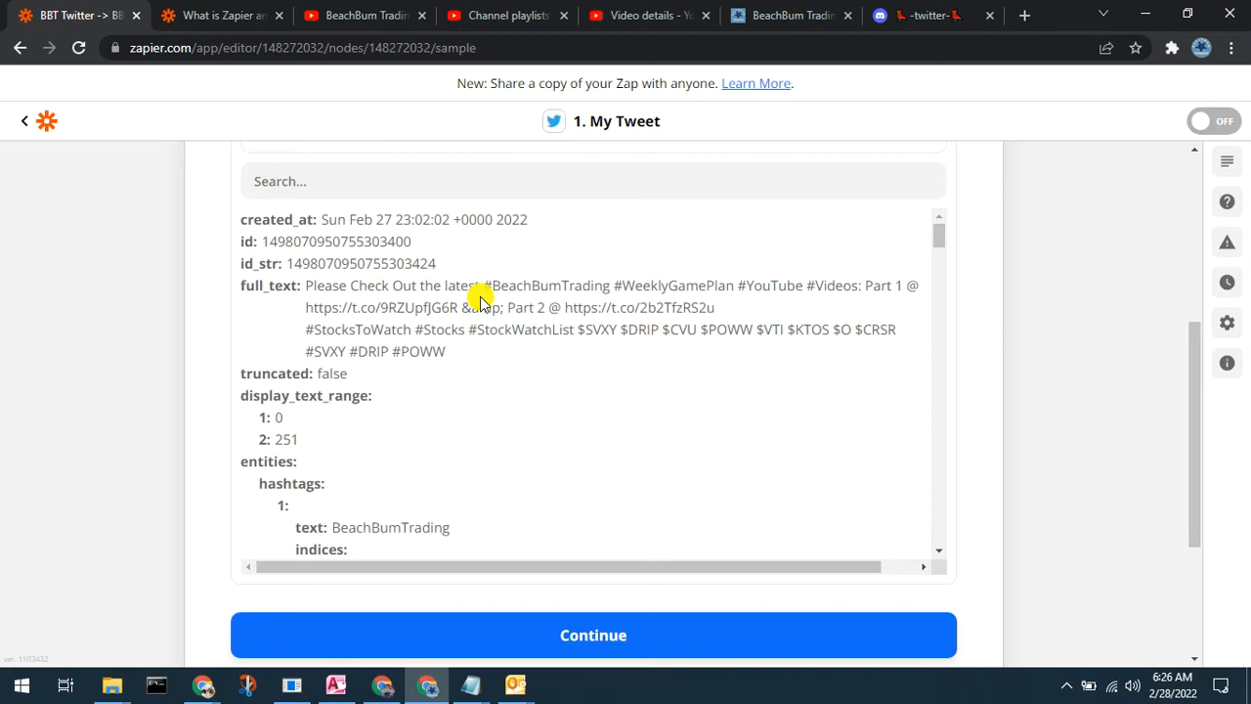
pyautogui.click(549, 625)
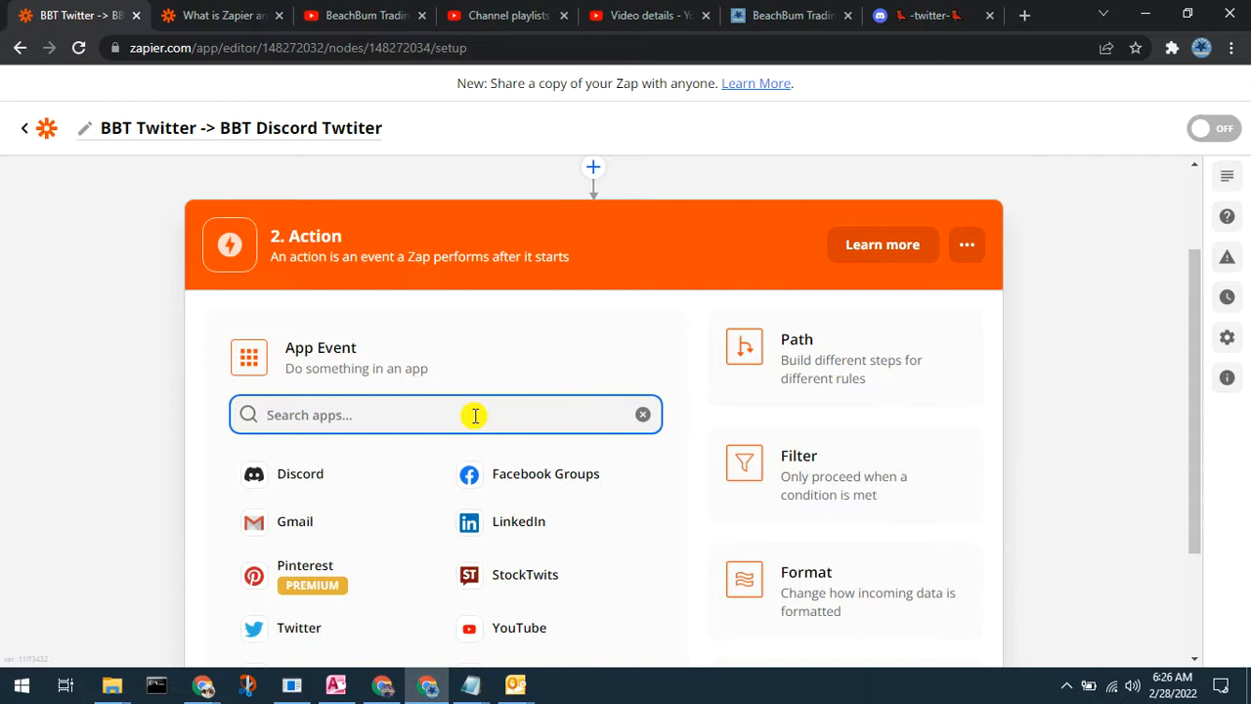
# Step: Choose Discord as the action app with Send Channel Message as the event
pyautogui.write('Discrod')
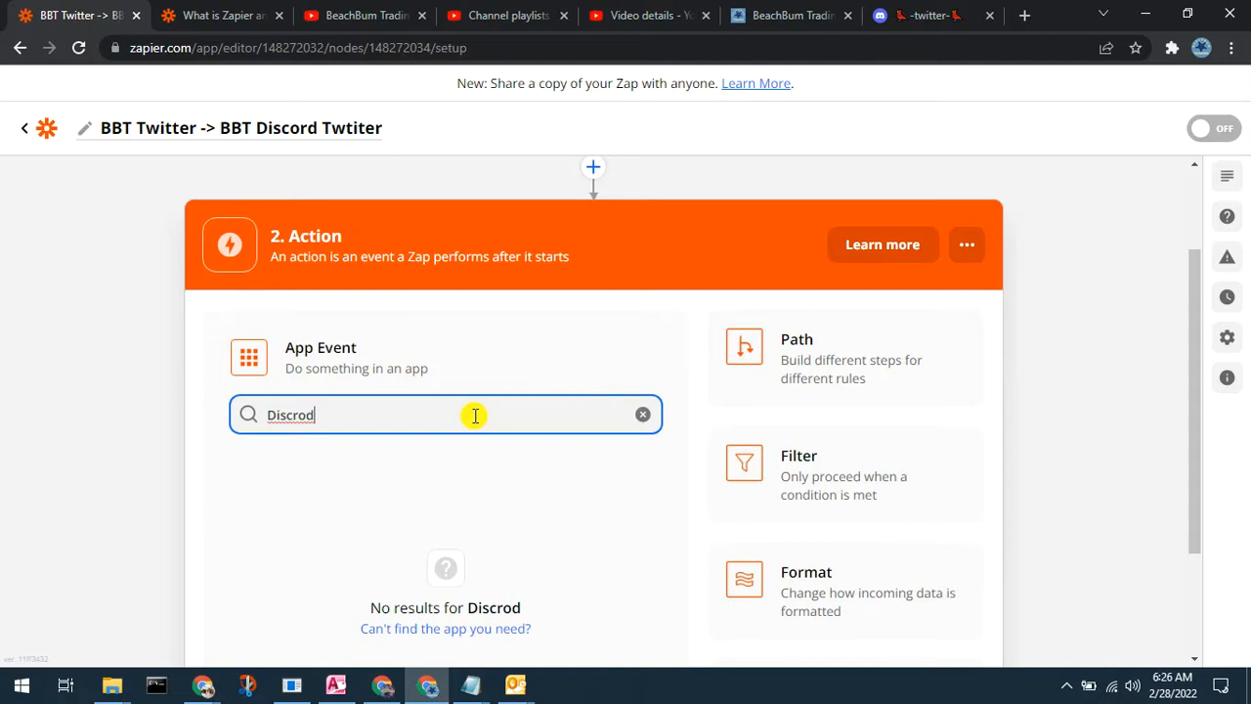
pyautogui.press('BackSpace')
pyautogui.press('BackSpace')
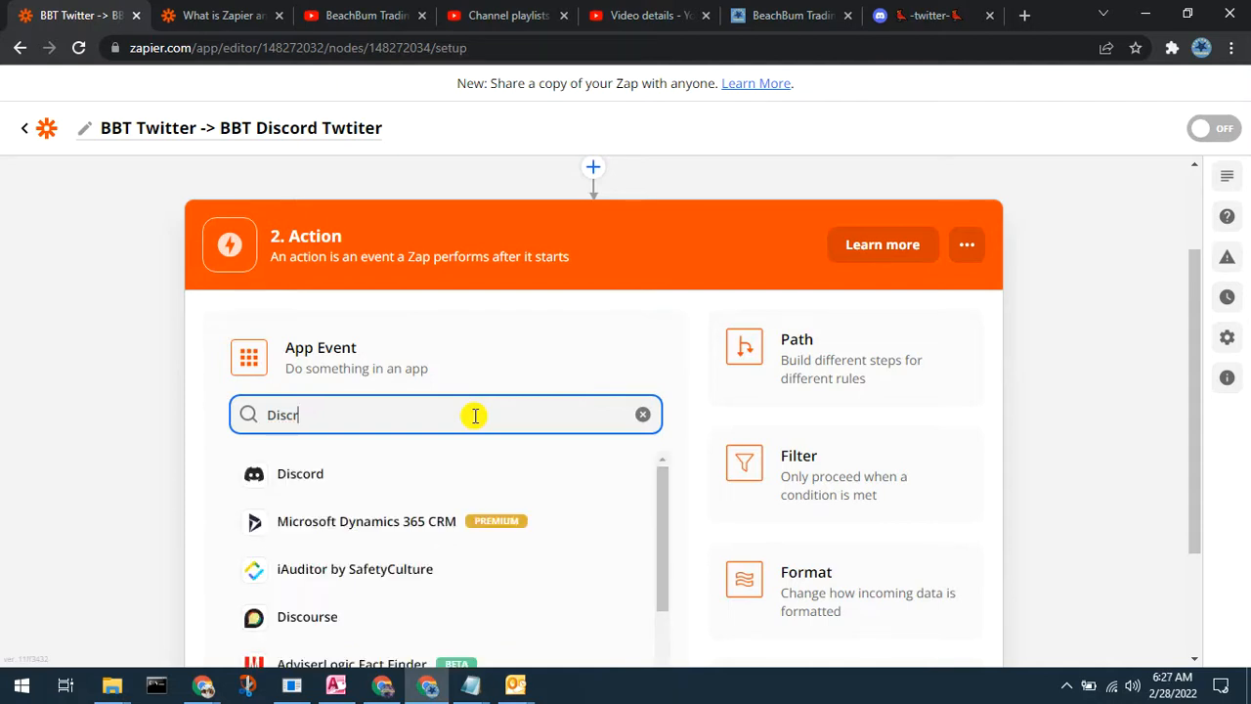
pyautogui.click(282, 467)
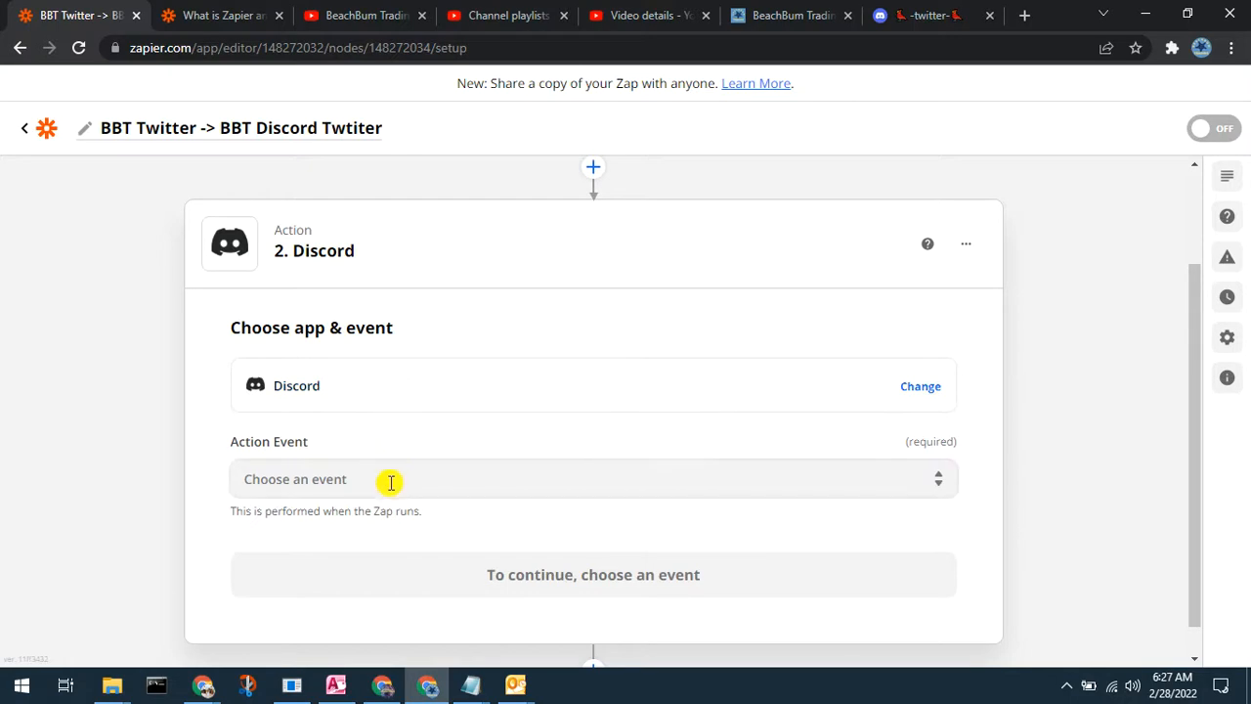
pyautogui.click(390, 480)
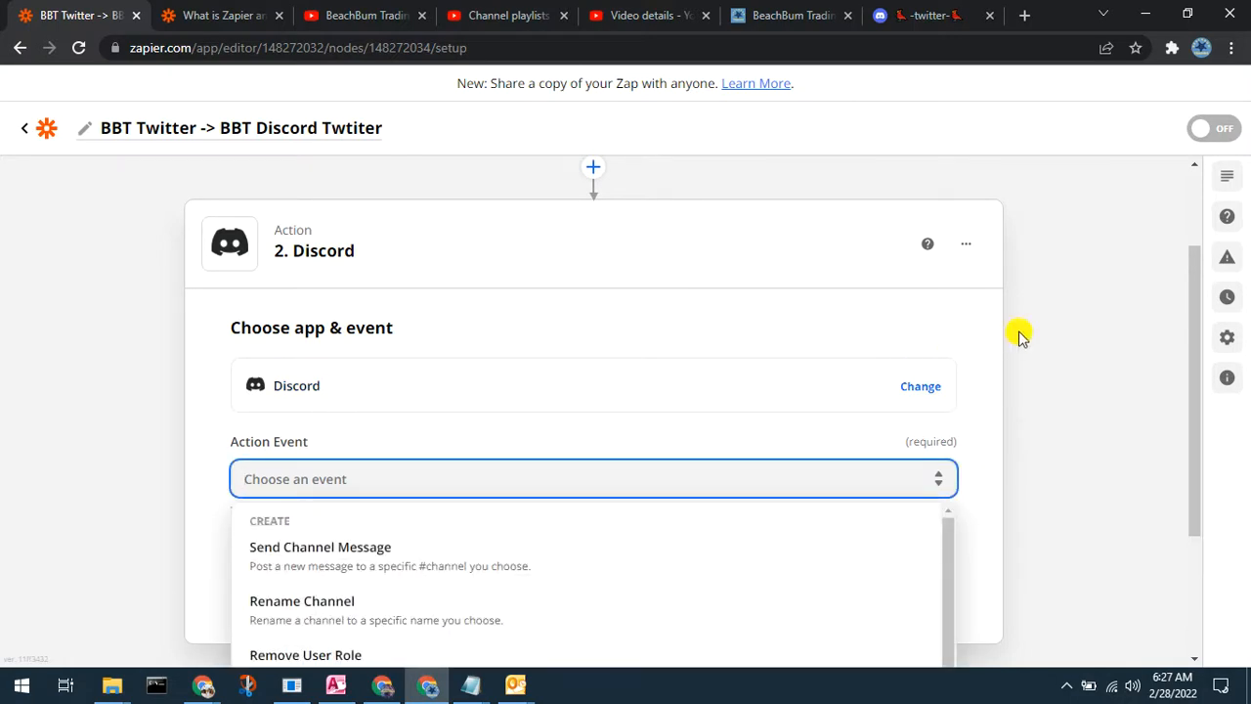
pyautogui.scroll(-2, 1063, 310)
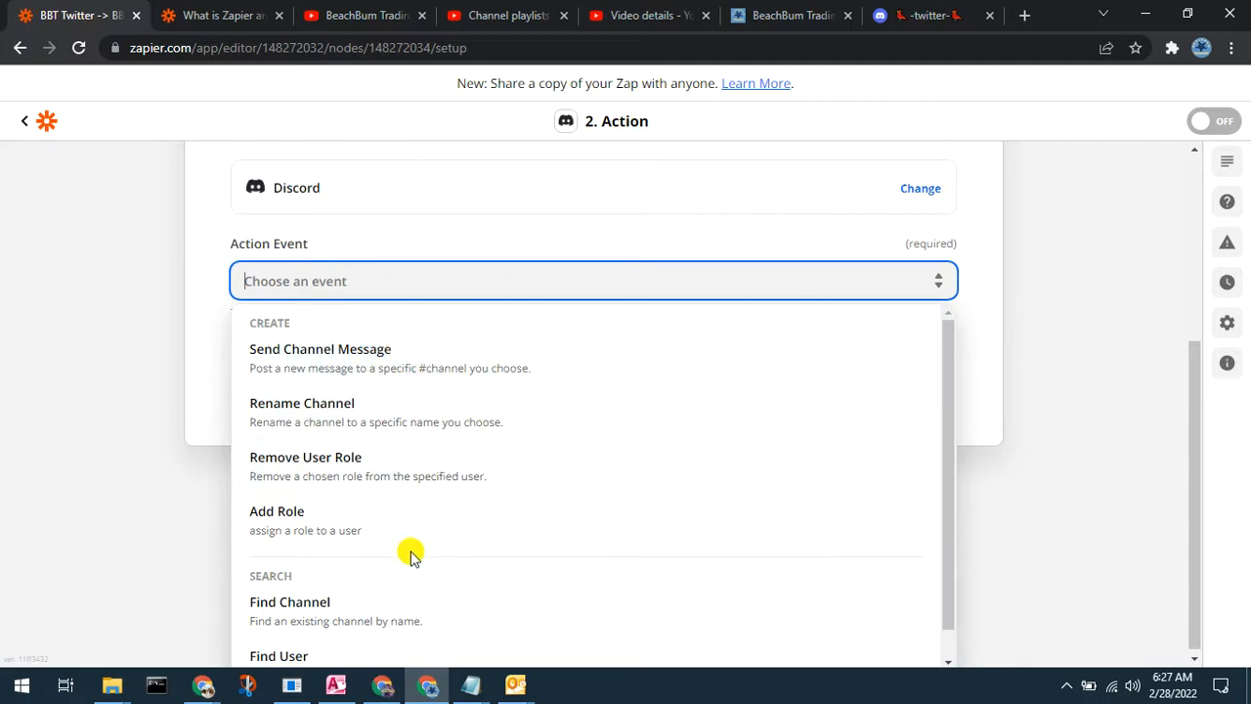
pyautogui.click(418, 376)
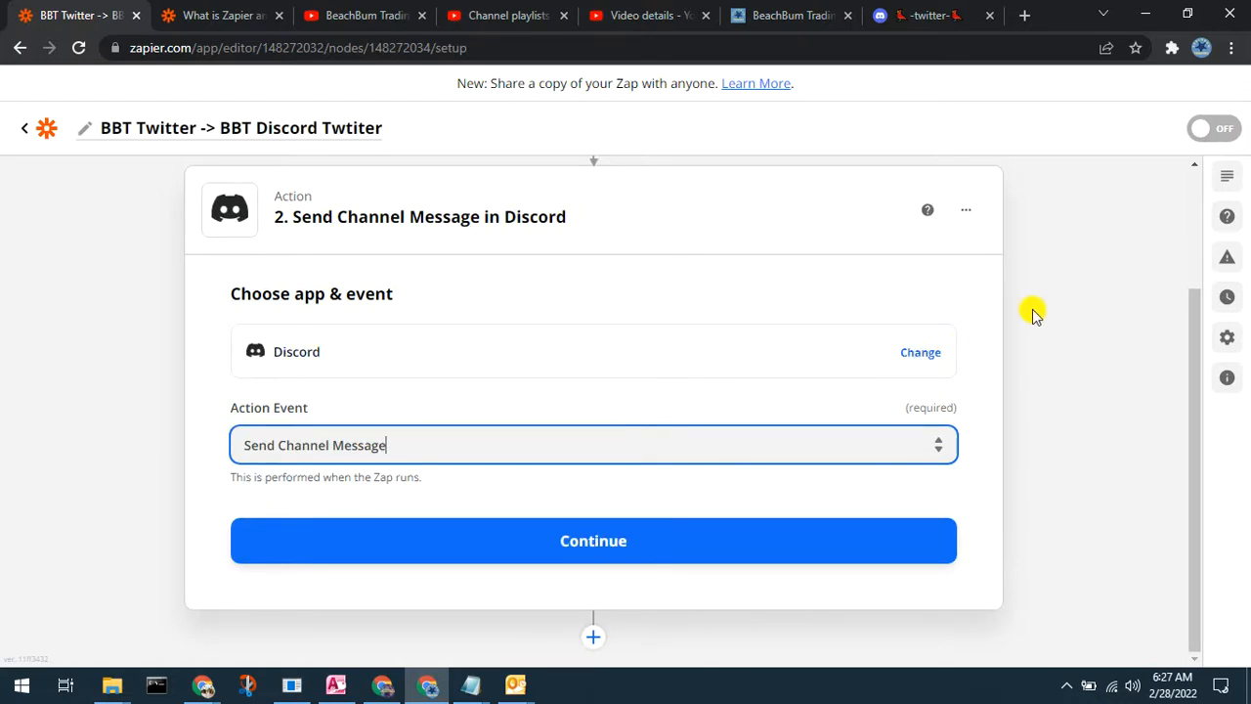
pyautogui.click(612, 536)
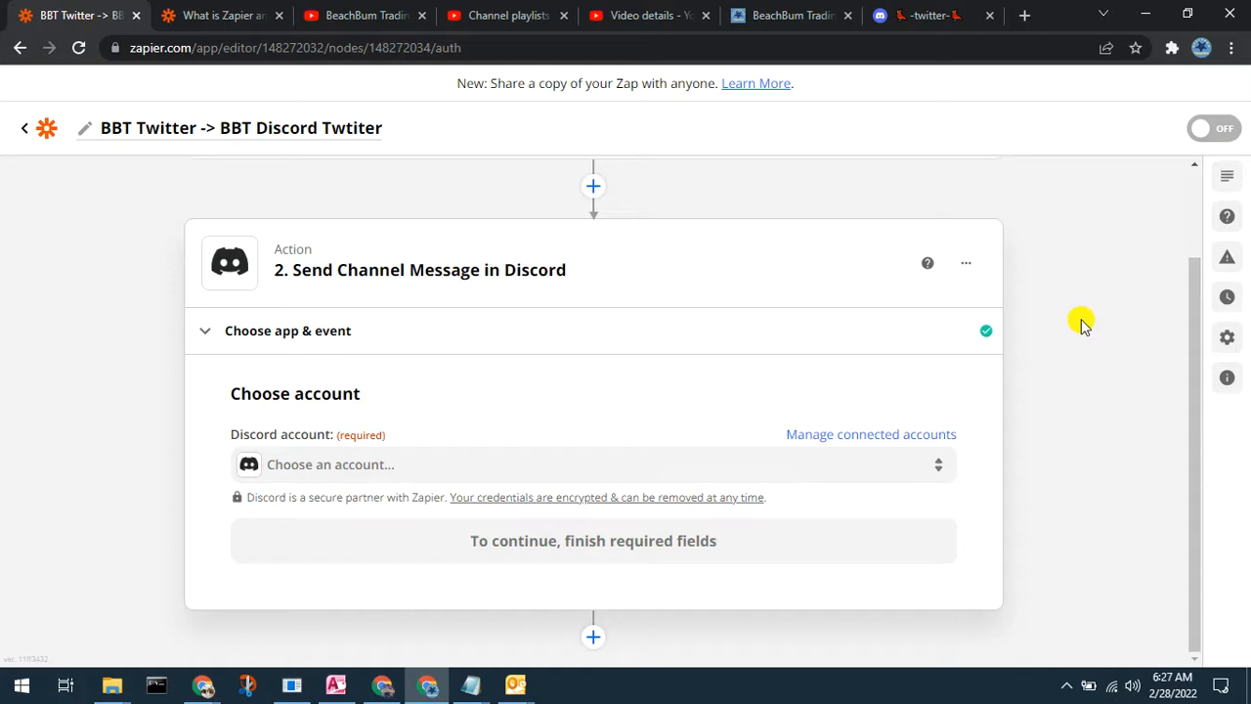
# Step: Link the BeachBum Trading Community Server Discord account to the action
pyautogui.click(307, 465)
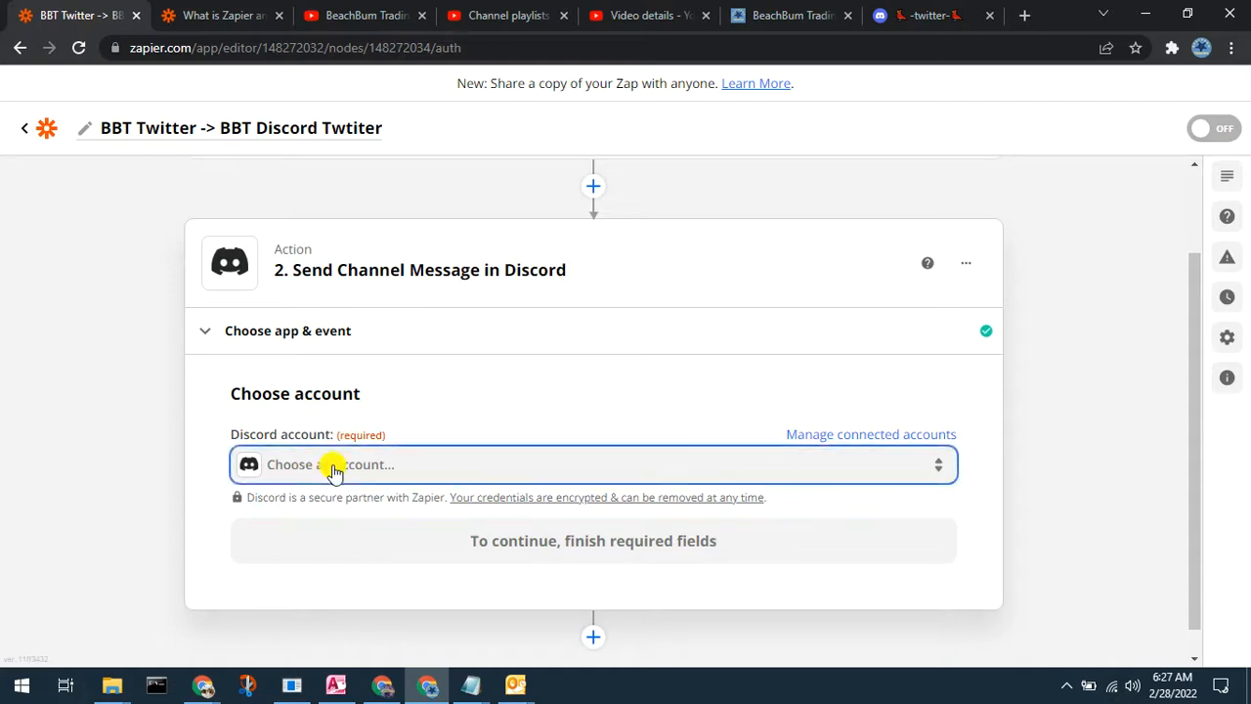
pyautogui.click(402, 608)
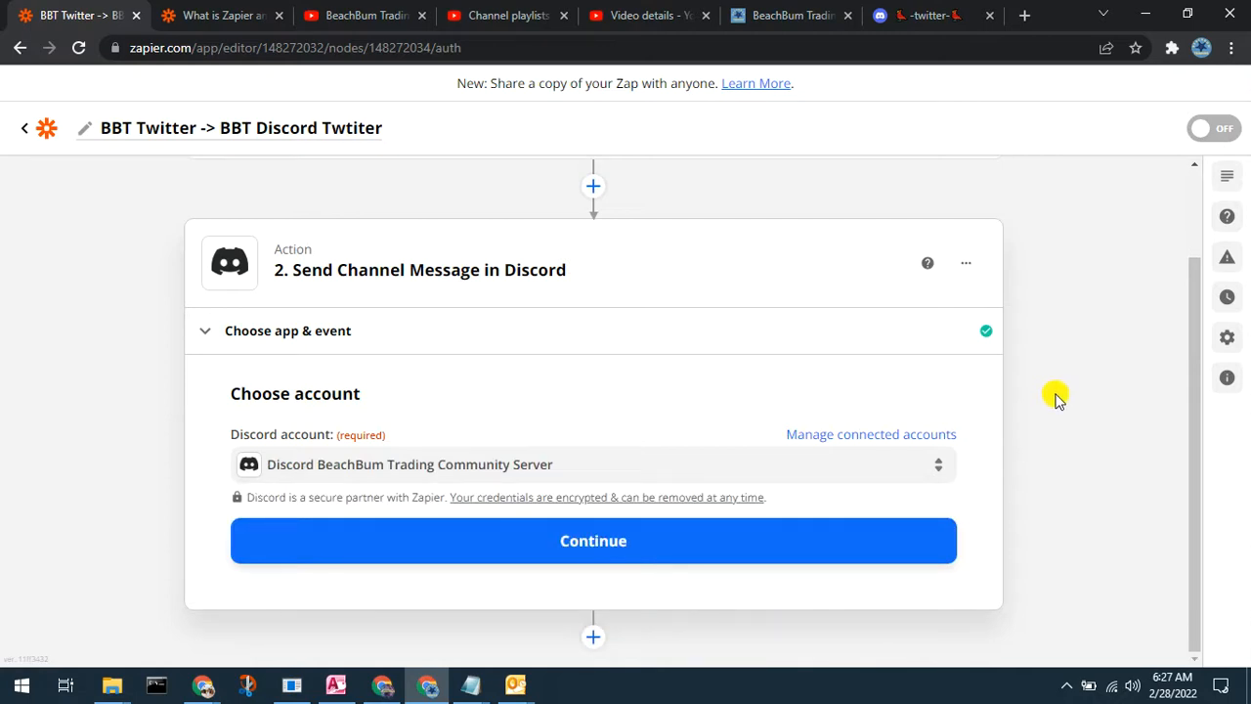
pyautogui.click(532, 542)
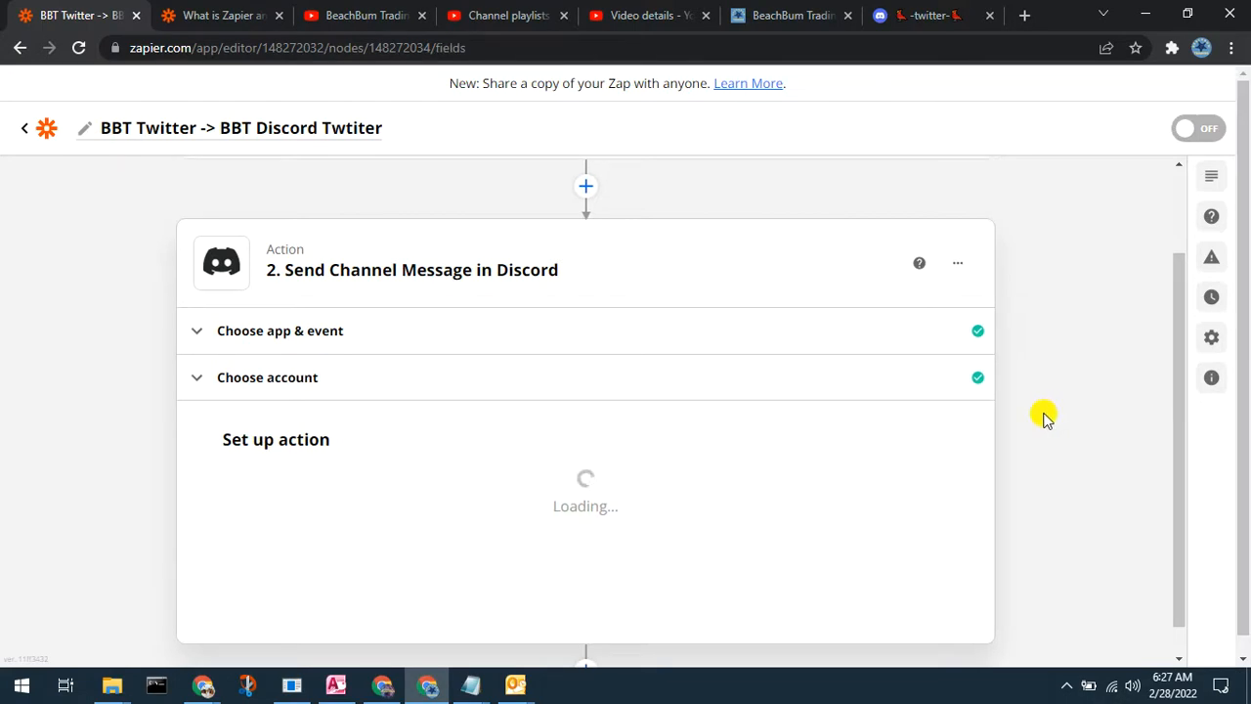
# Step: Set the Discord channel to -twitter-
pyautogui.scroll(-3, 1042, 415)
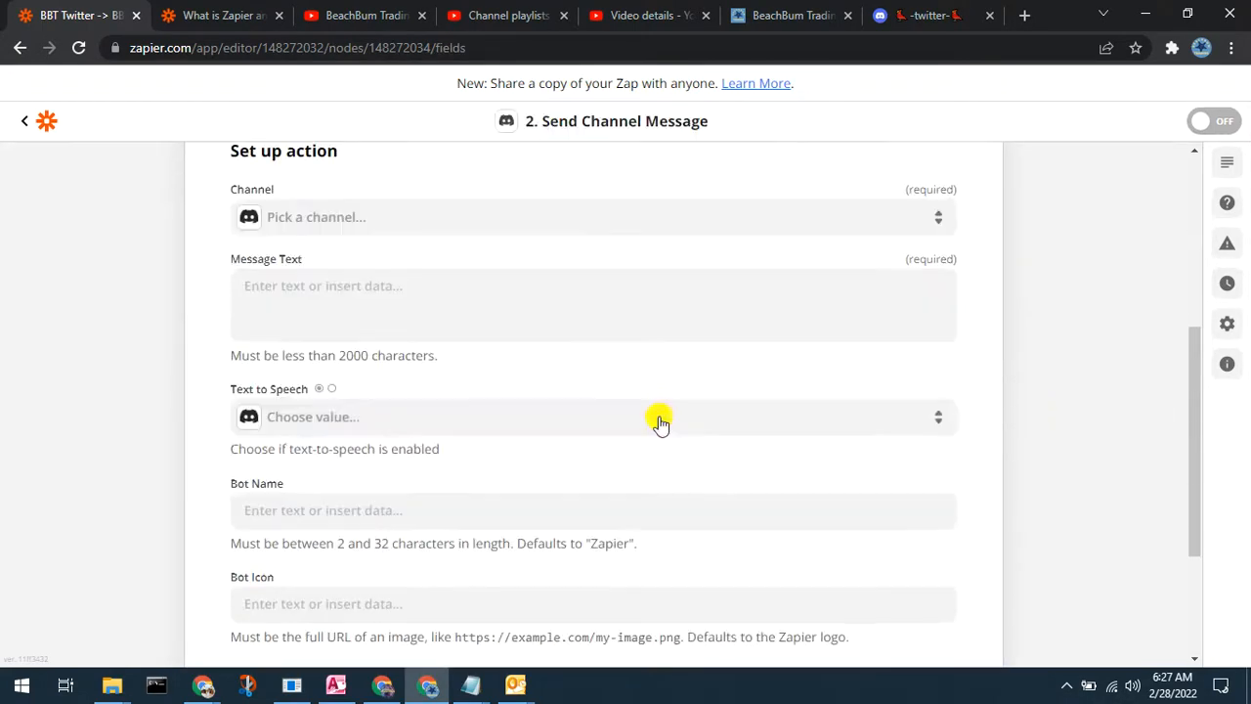
pyautogui.click(340, 220)
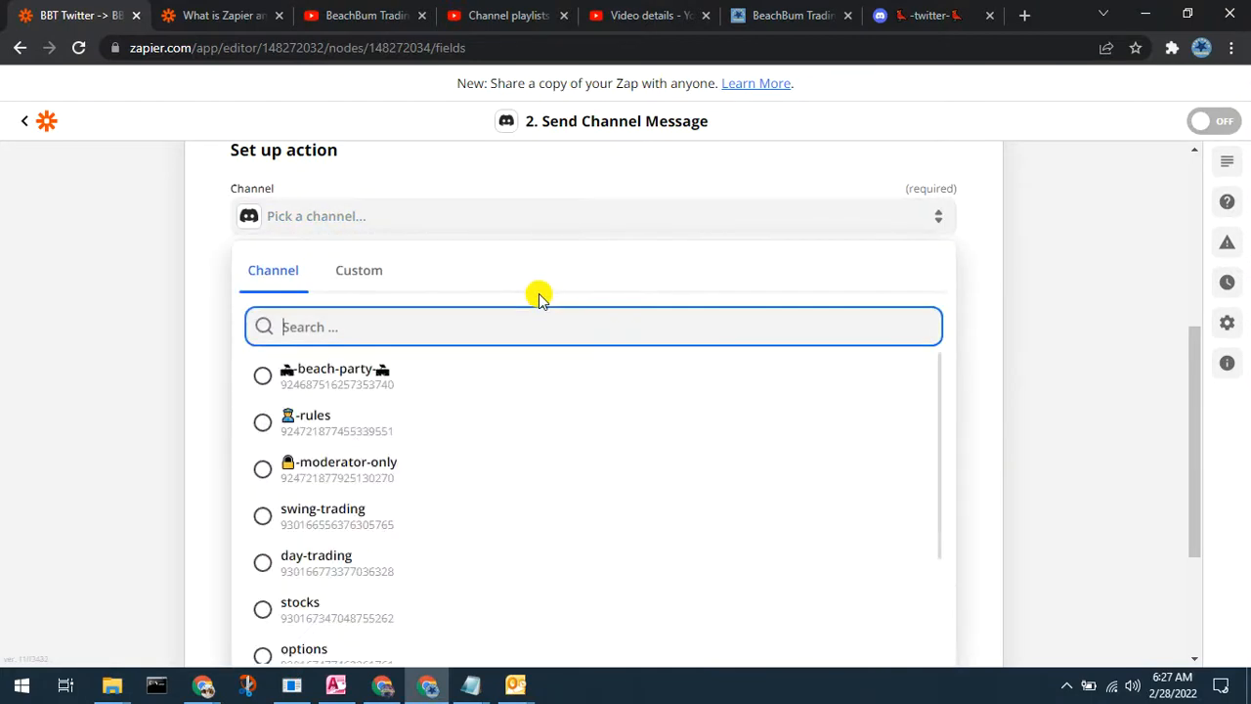
pyautogui.scroll(-2, 574, 456)
pyautogui.scroll(-2, 573, 455)
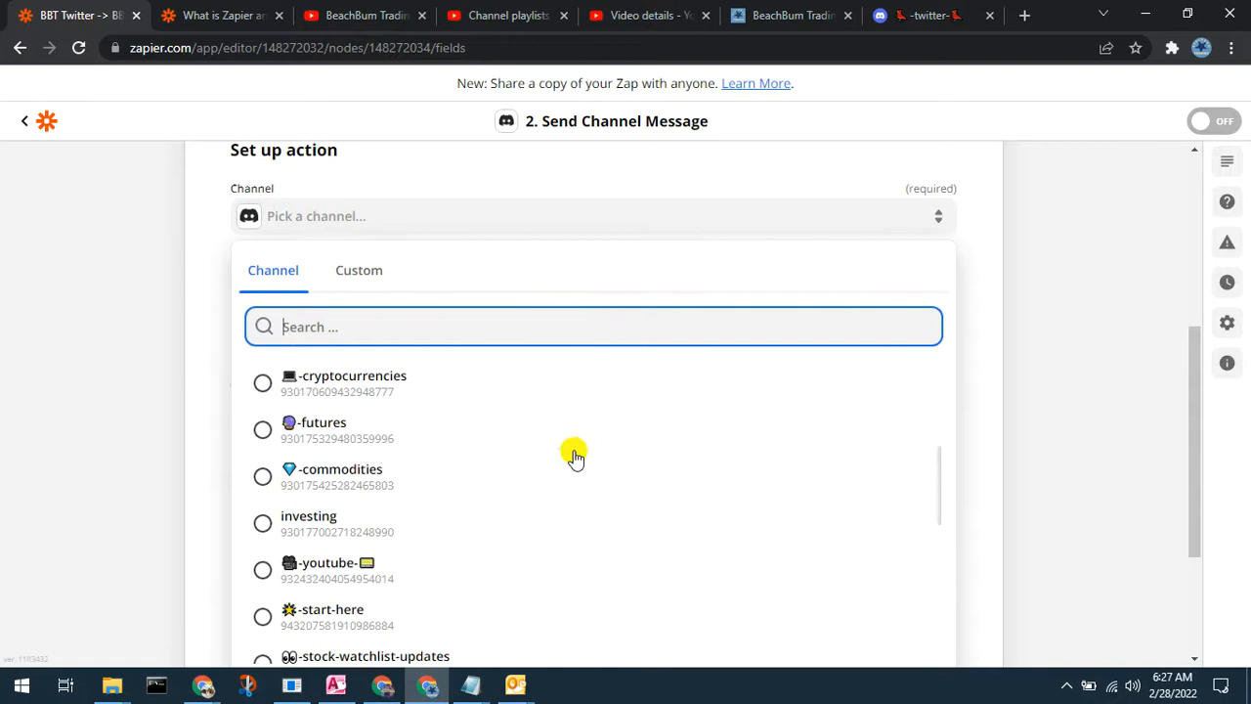
pyautogui.scroll(-2, 574, 455)
pyautogui.scroll(-5, 573, 456)
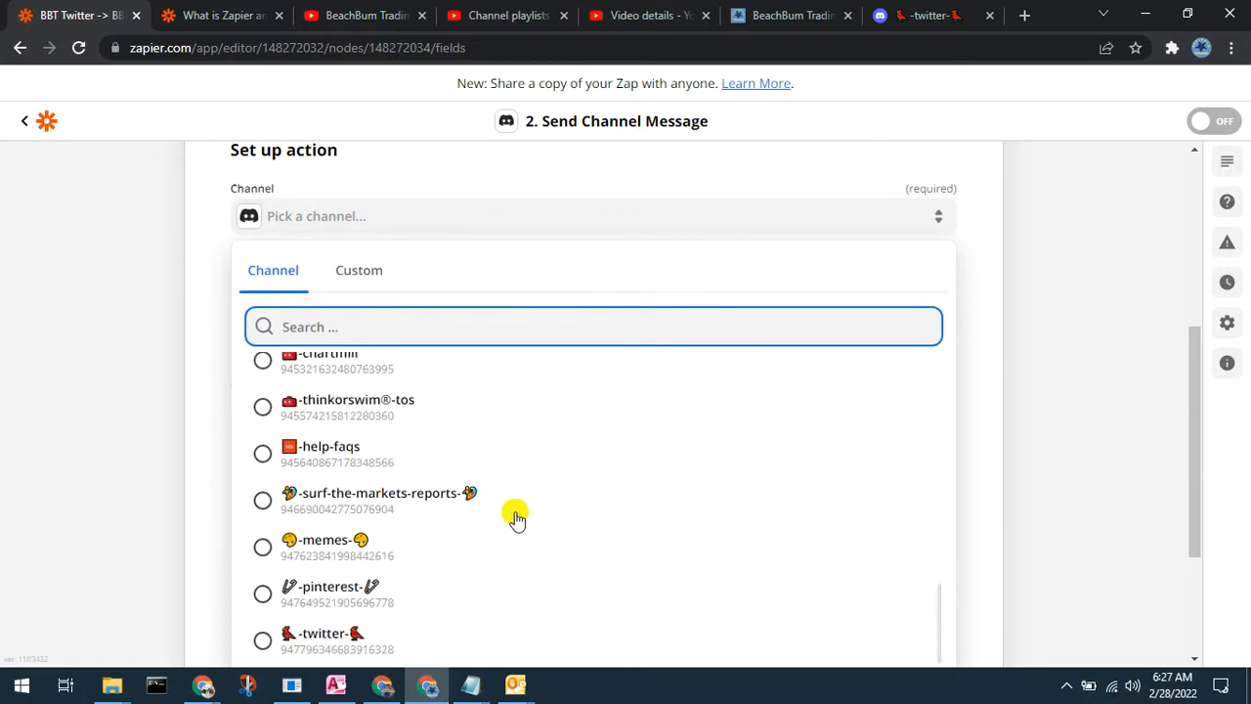
pyautogui.click(332, 637)
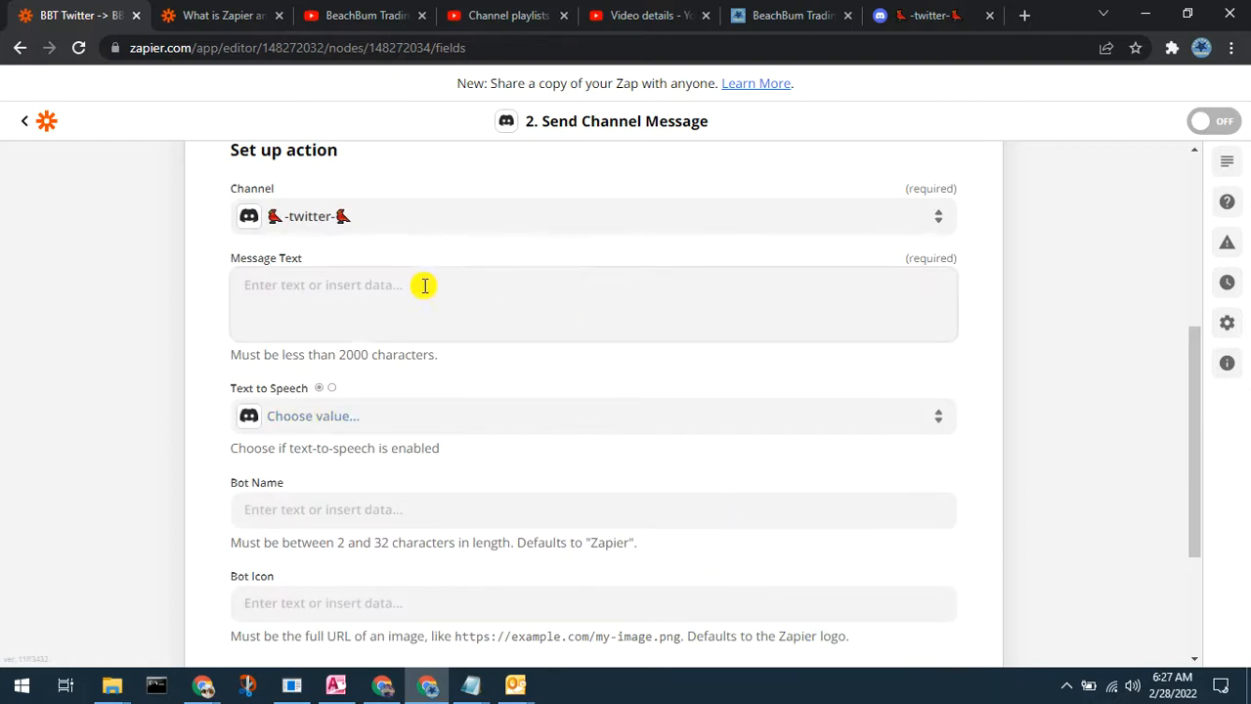
# Step: Insert the tweet's Text field into Message Text, placing the cursor after it
pyautogui.click(353, 293)
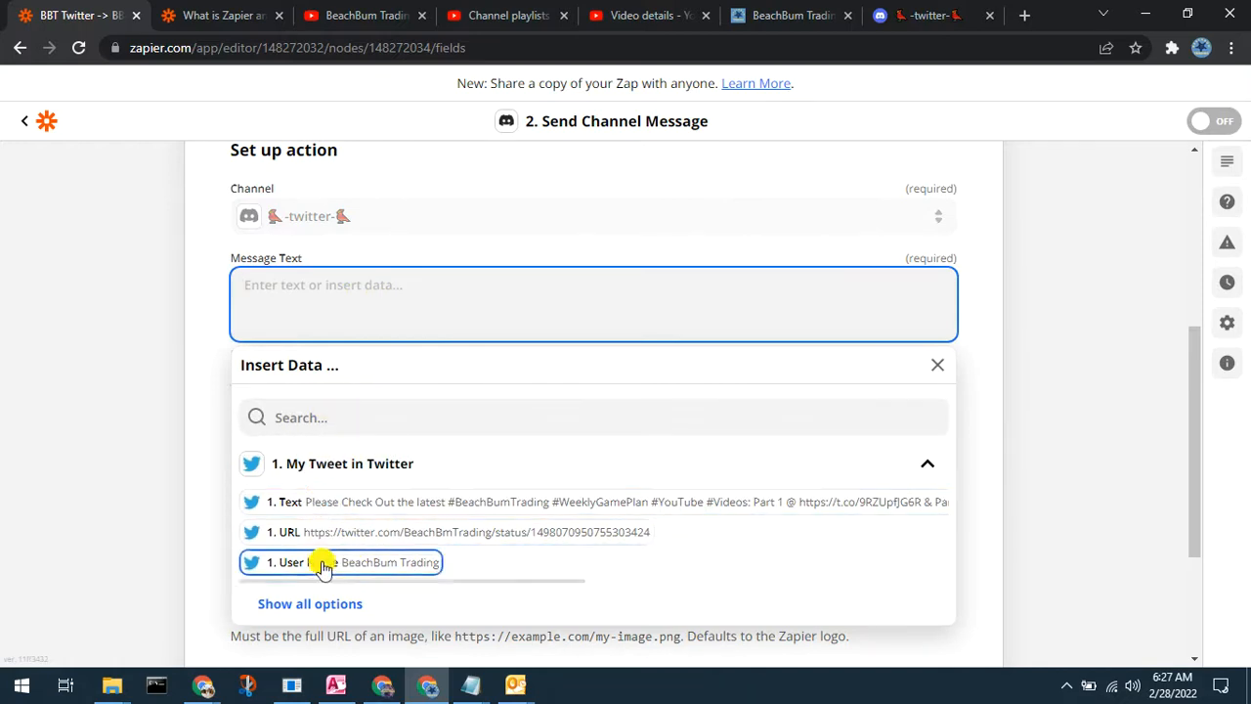
pyautogui.click(332, 504)
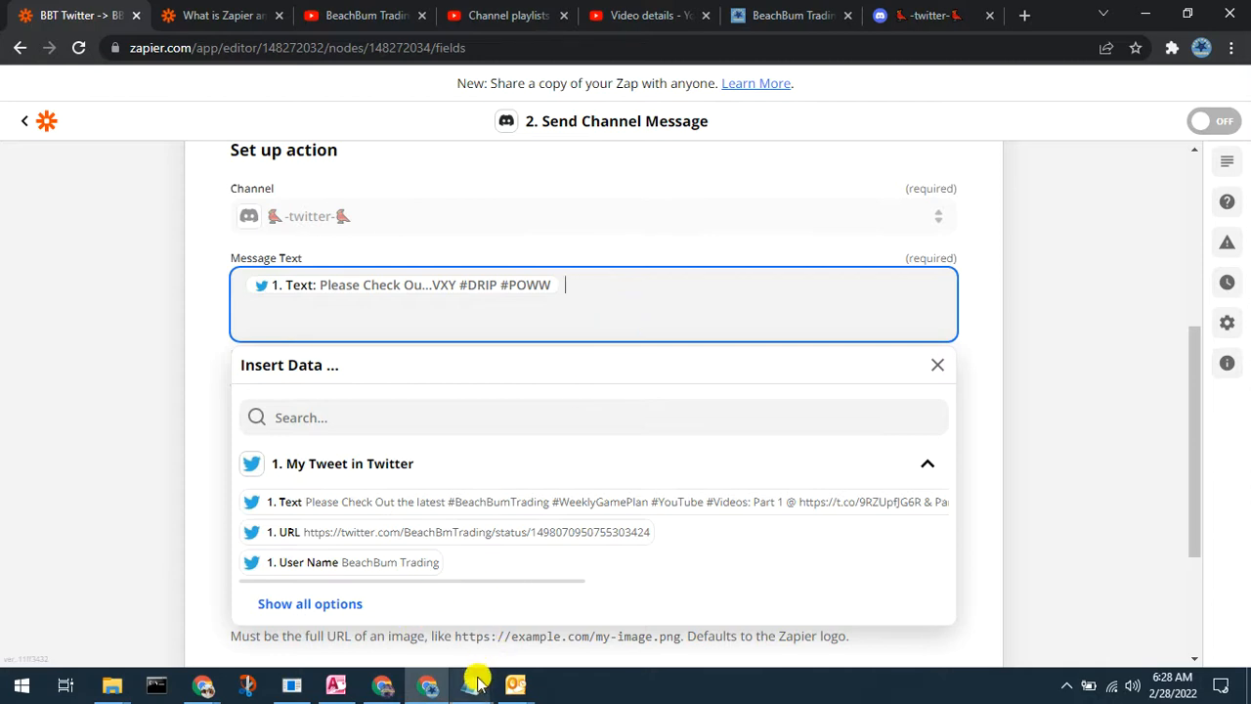
pyautogui.moveTo(475, 678)
pyautogui.click(447, 587)
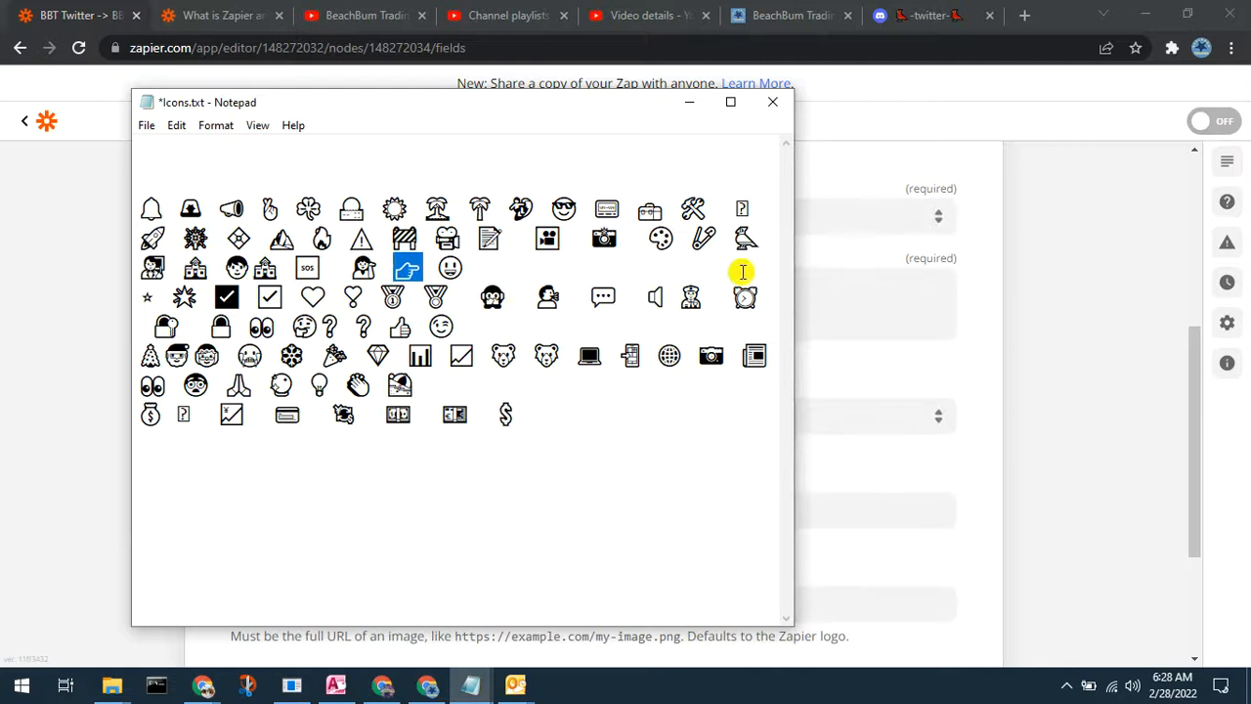
pyautogui.click(827, 286)
pyautogui.click(683, 284)
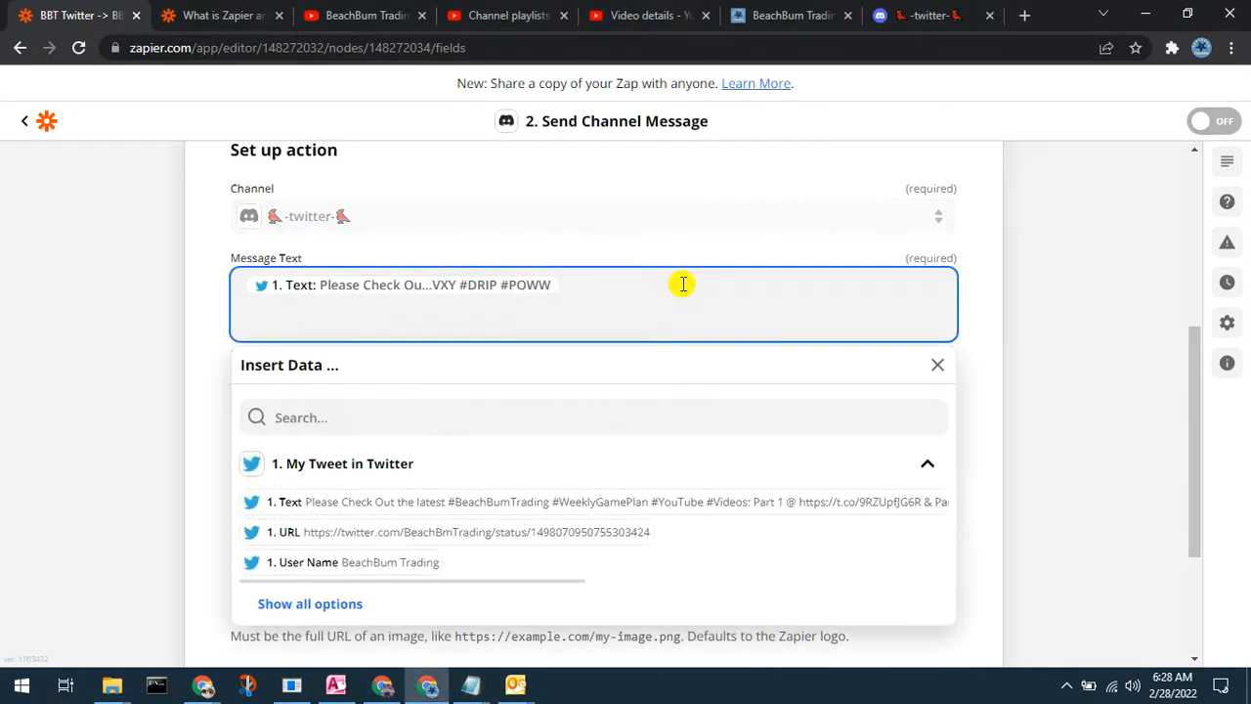
# Step: Follow the tweet text in Message Text with a 👉 emoji and the tweet's URL
pyautogui.write('👉')
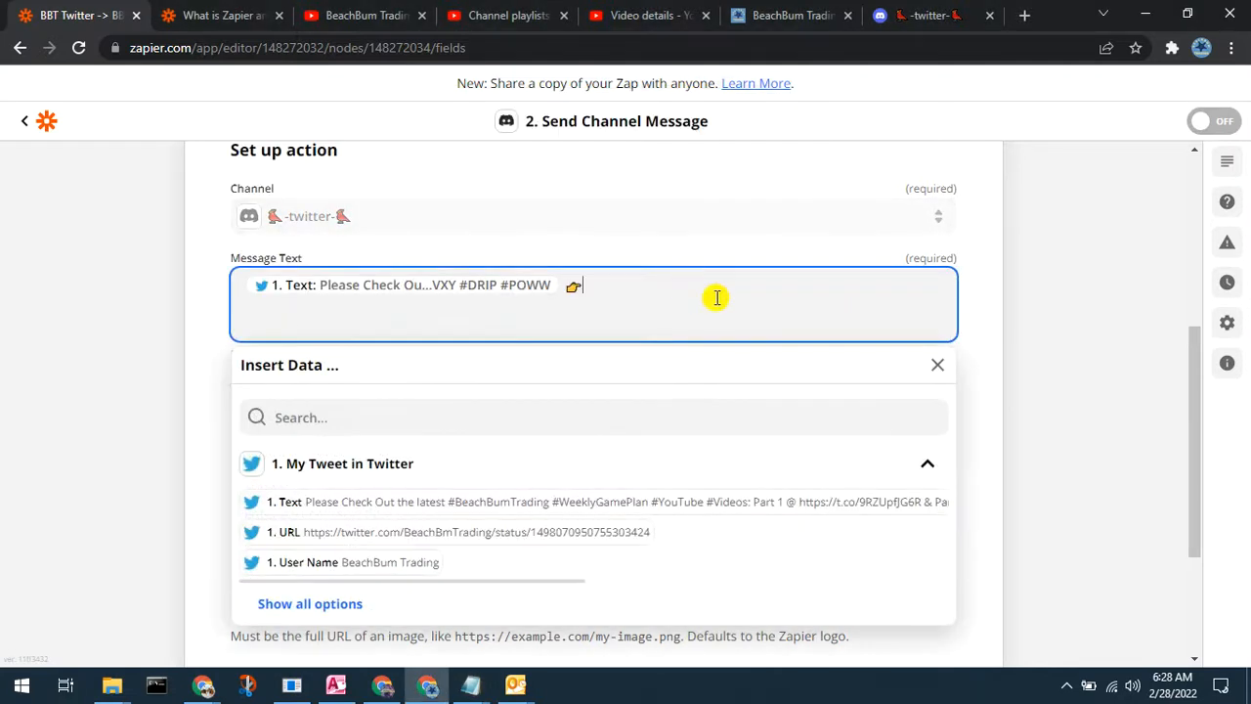
pyautogui.click(554, 533)
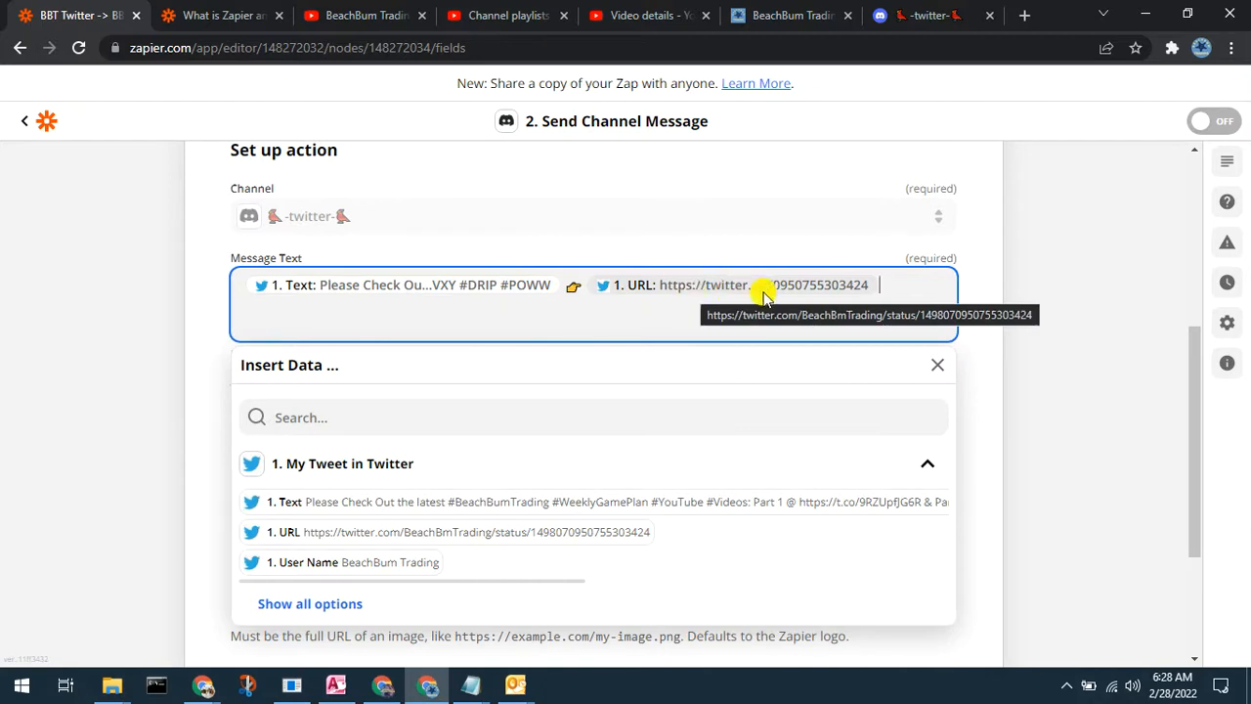
pyautogui.click(937, 364)
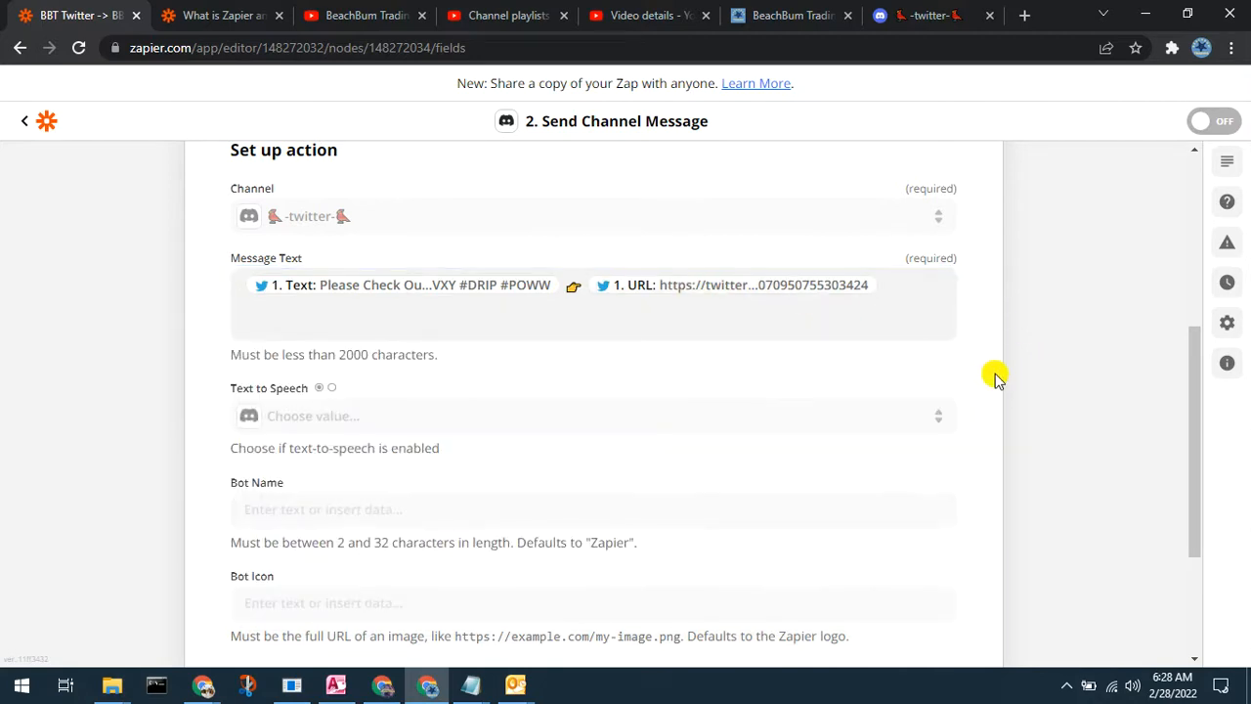
# Step: Copy the bot name 'BeachBum Trading Zapier' from Discord's -pinterest- channel, then return to Zapier
pyautogui.scroll(-2, 994, 379)
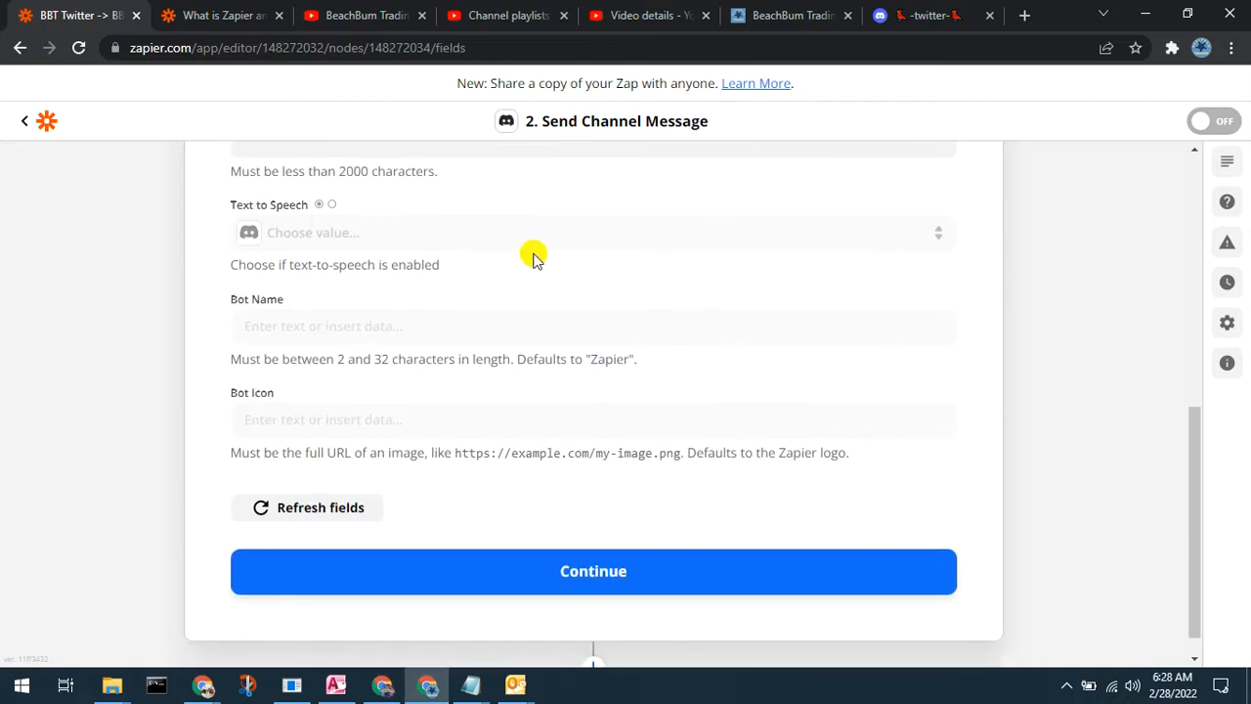
pyautogui.click(763, 18)
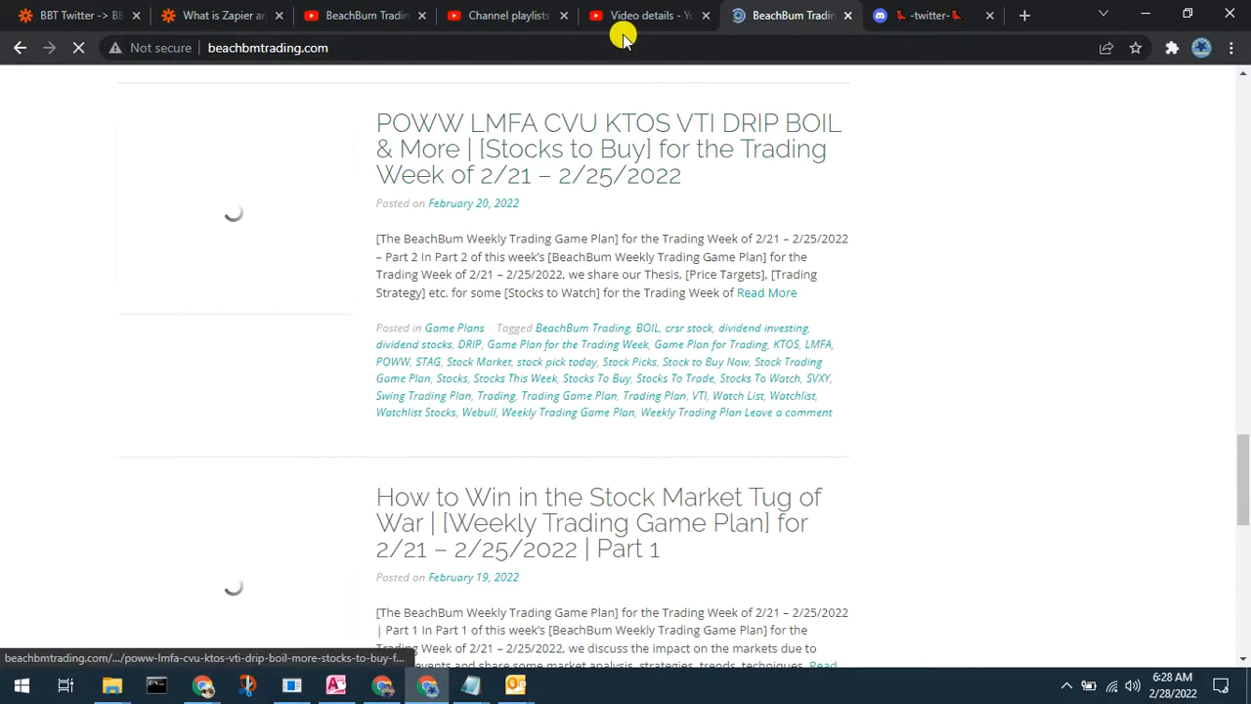
pyautogui.click(894, 21)
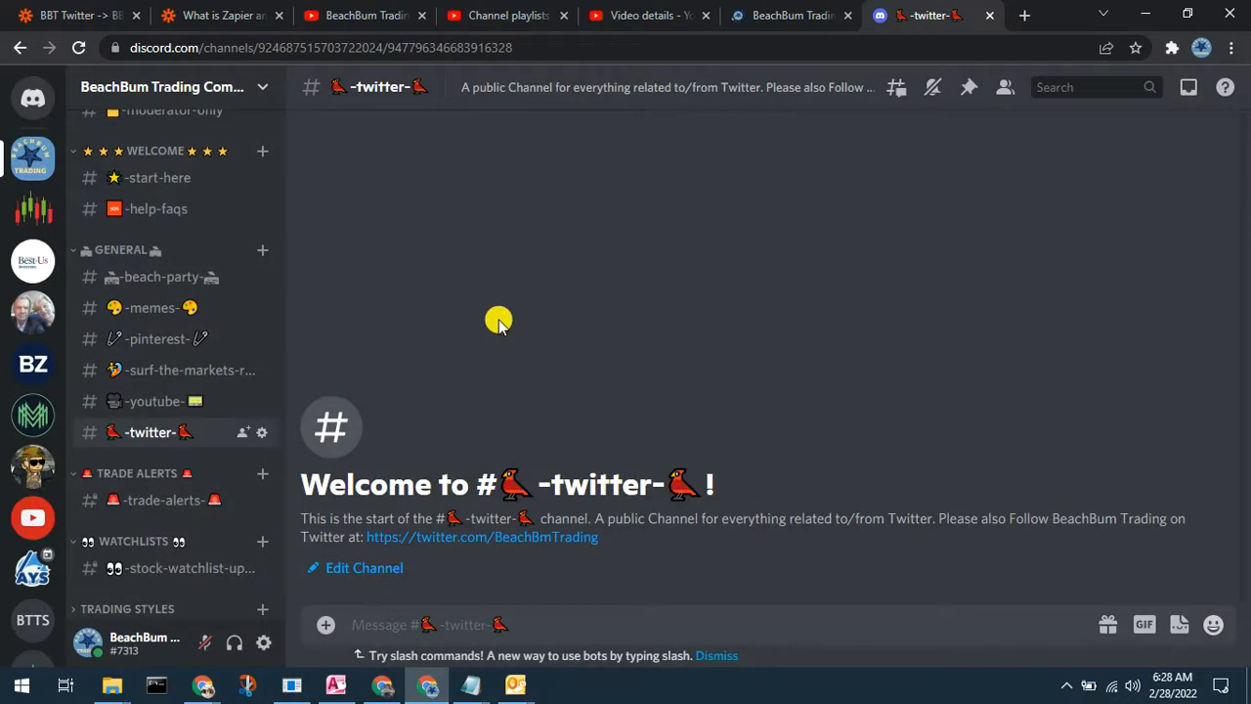
pyautogui.click(140, 344)
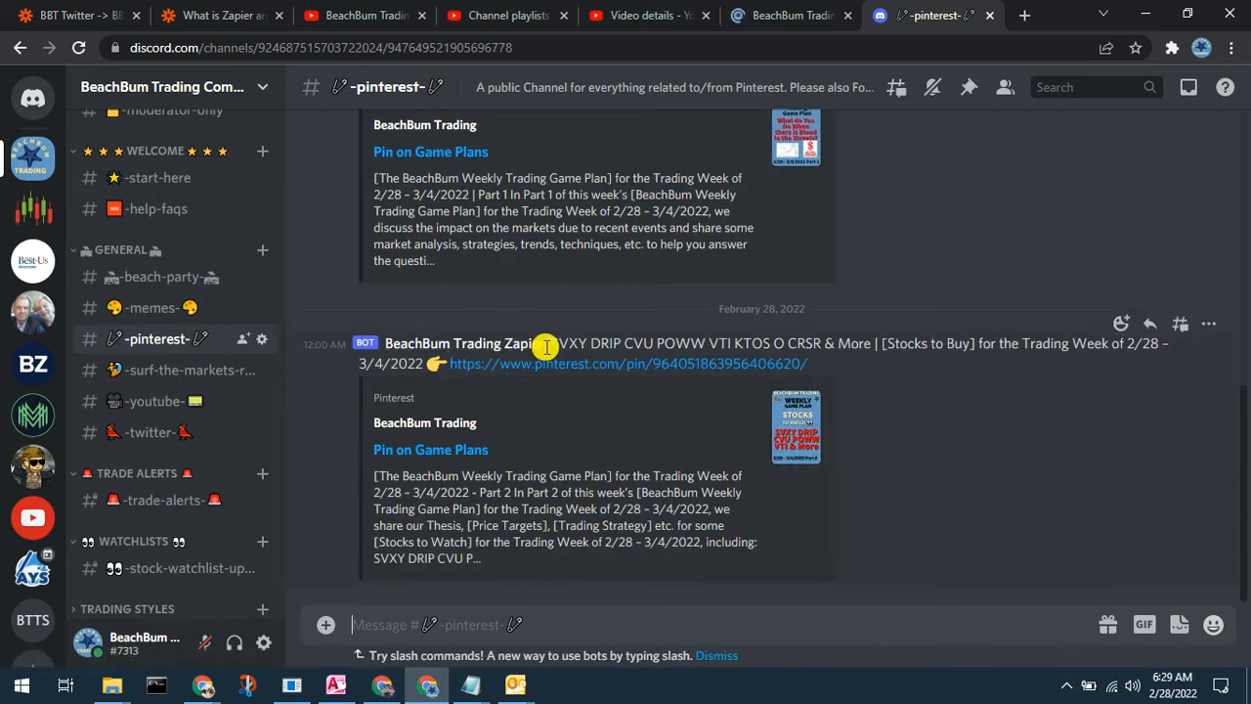
pyautogui.moveTo(549, 347); pyautogui.dragTo(388, 353)
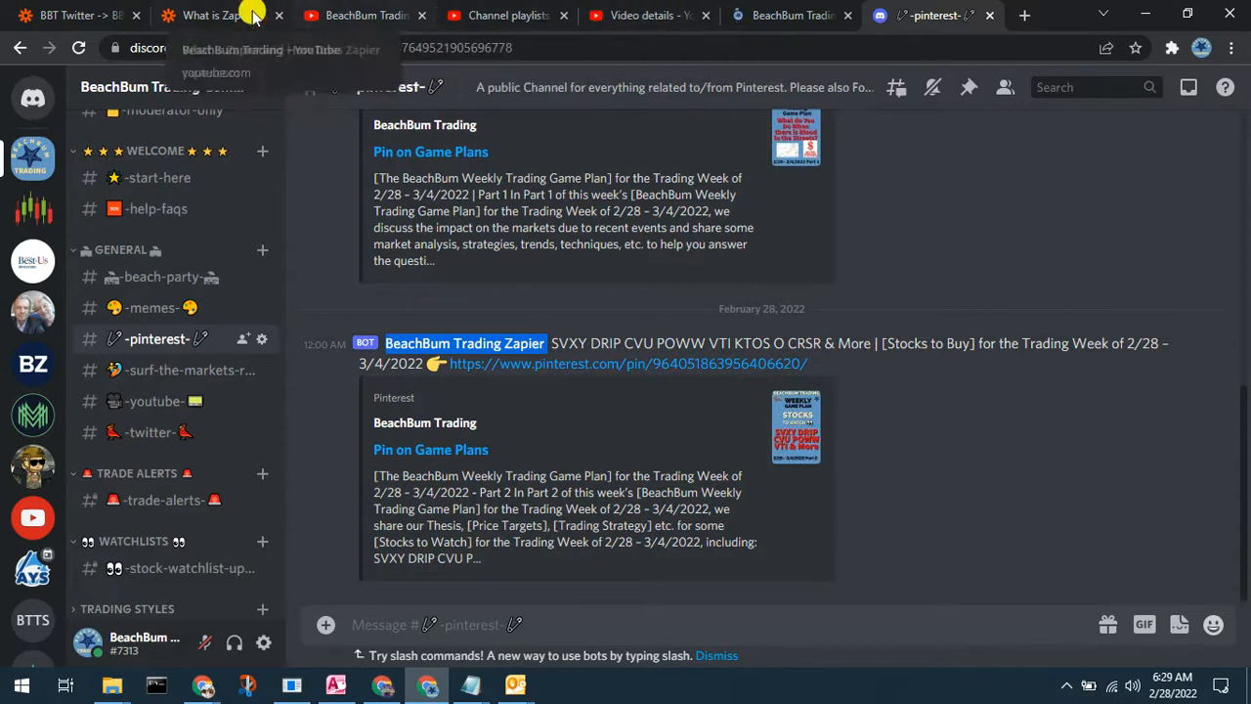
pyautogui.click(83, 15)
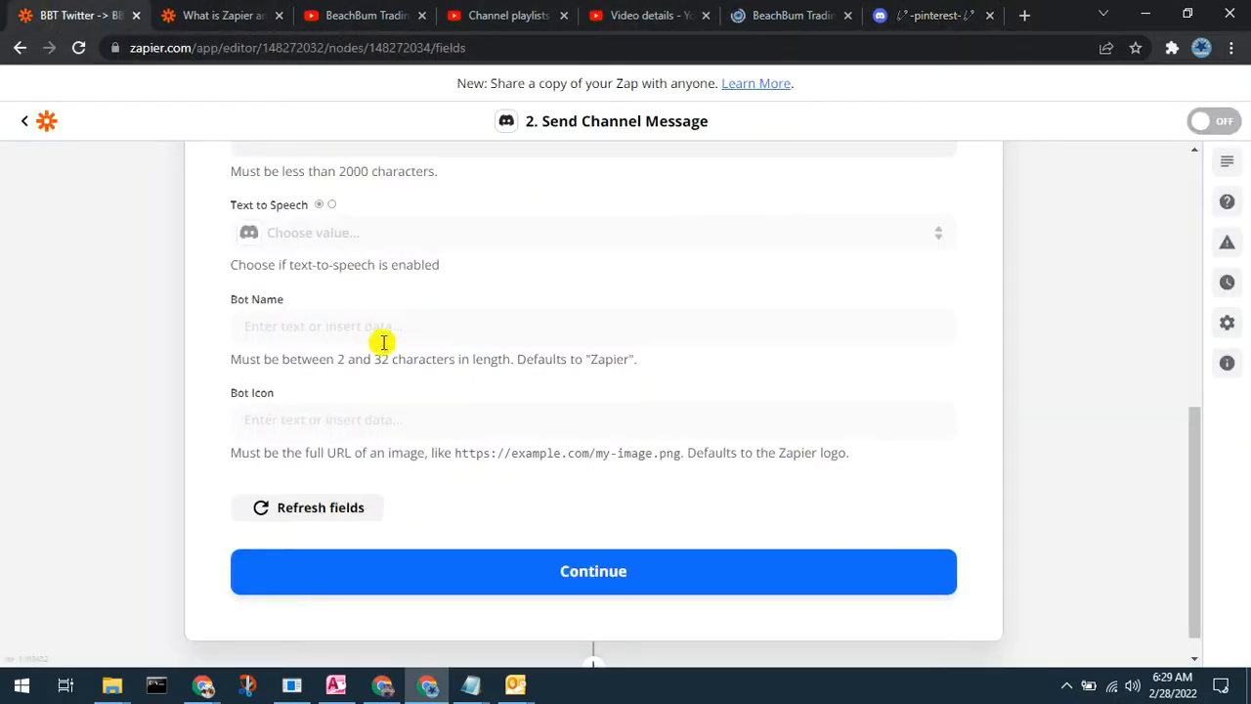
# Step: Set the Bot Name to 'BeachBum Trading Zapier' and finish the action setup
pyautogui.click(322, 319)
pyautogui.write('BeachBum Trading Zapier:')
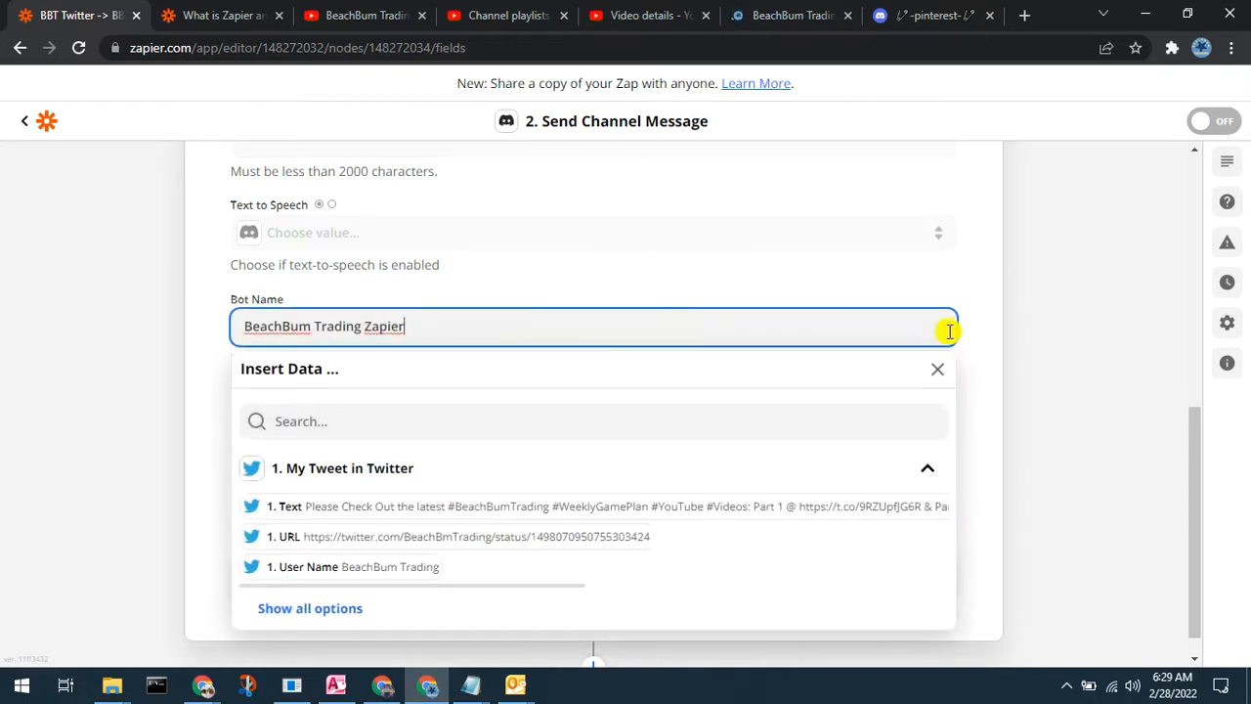
pyautogui.click(992, 375)
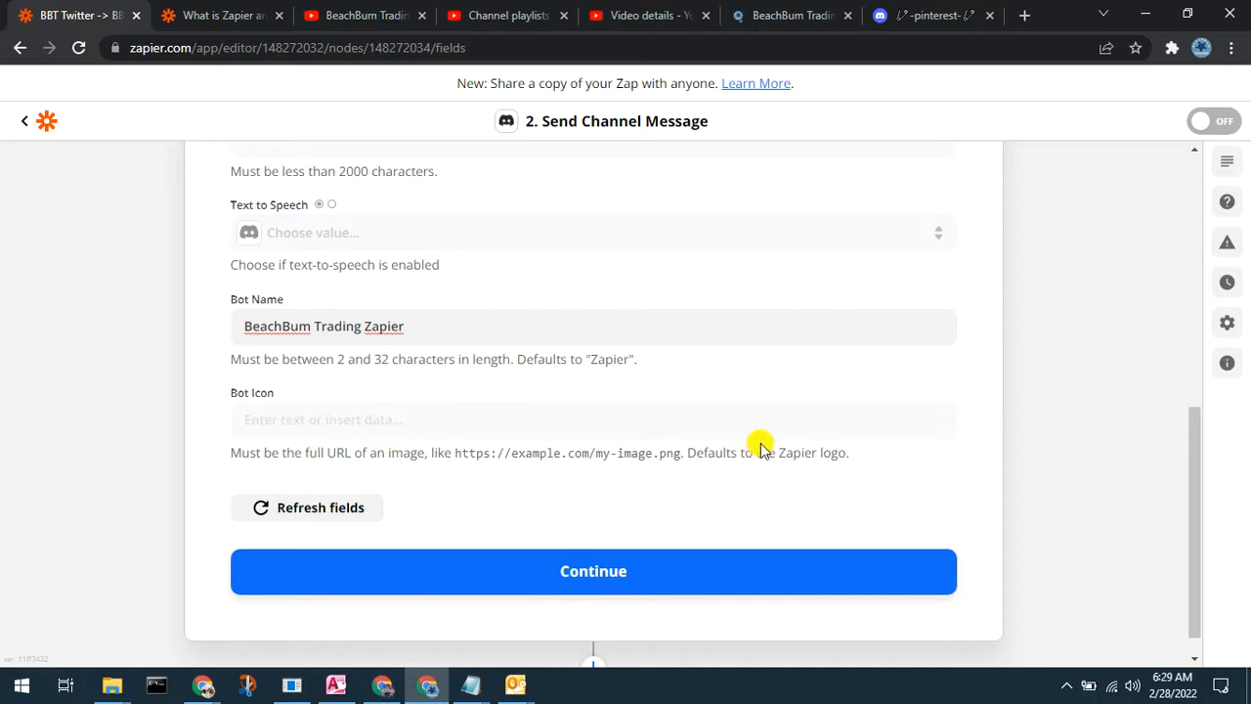
pyautogui.click(471, 571)
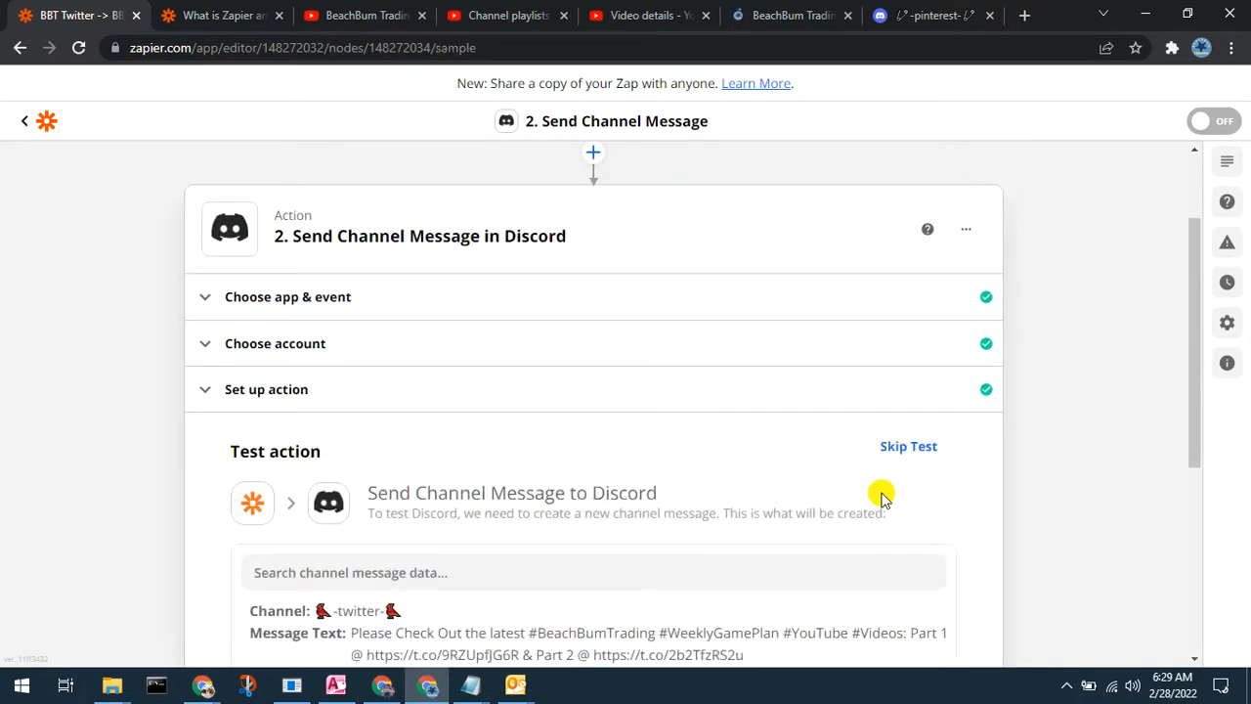
# Step: Run Test & Review to send a test message with the tweet text and link to Discord
pyautogui.scroll(-2, 1052, 415)
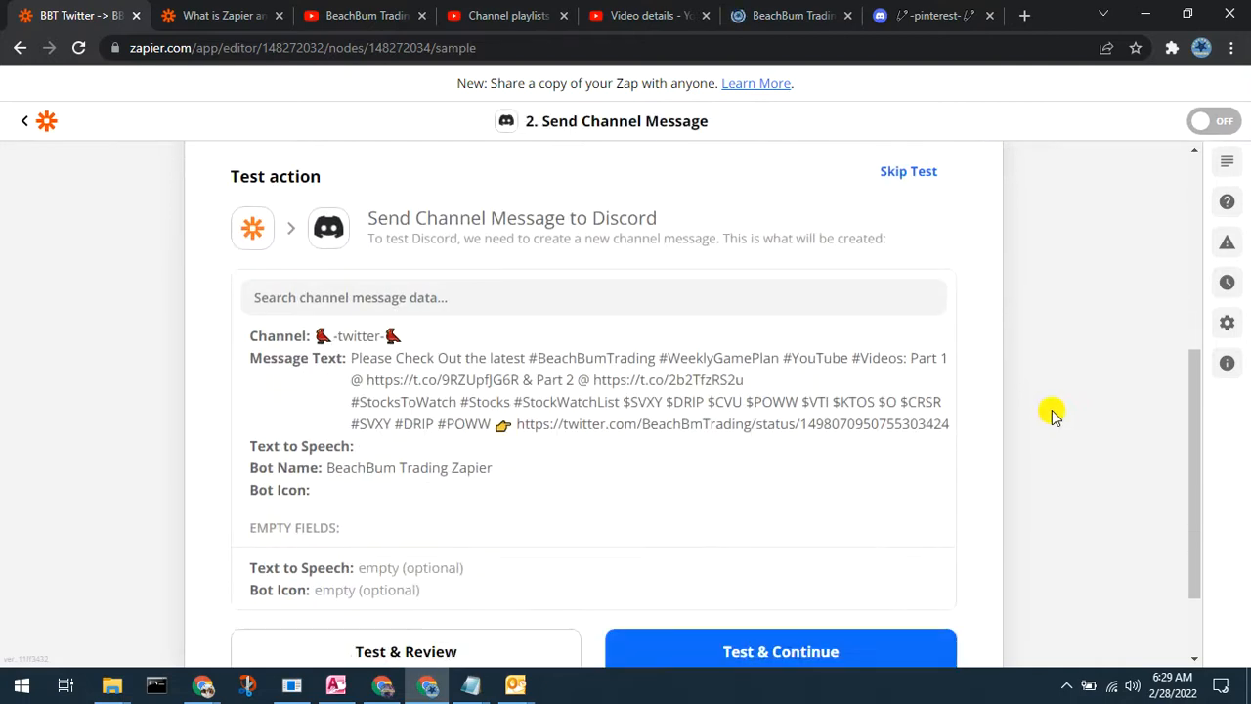
pyautogui.scroll(-1, 1053, 415)
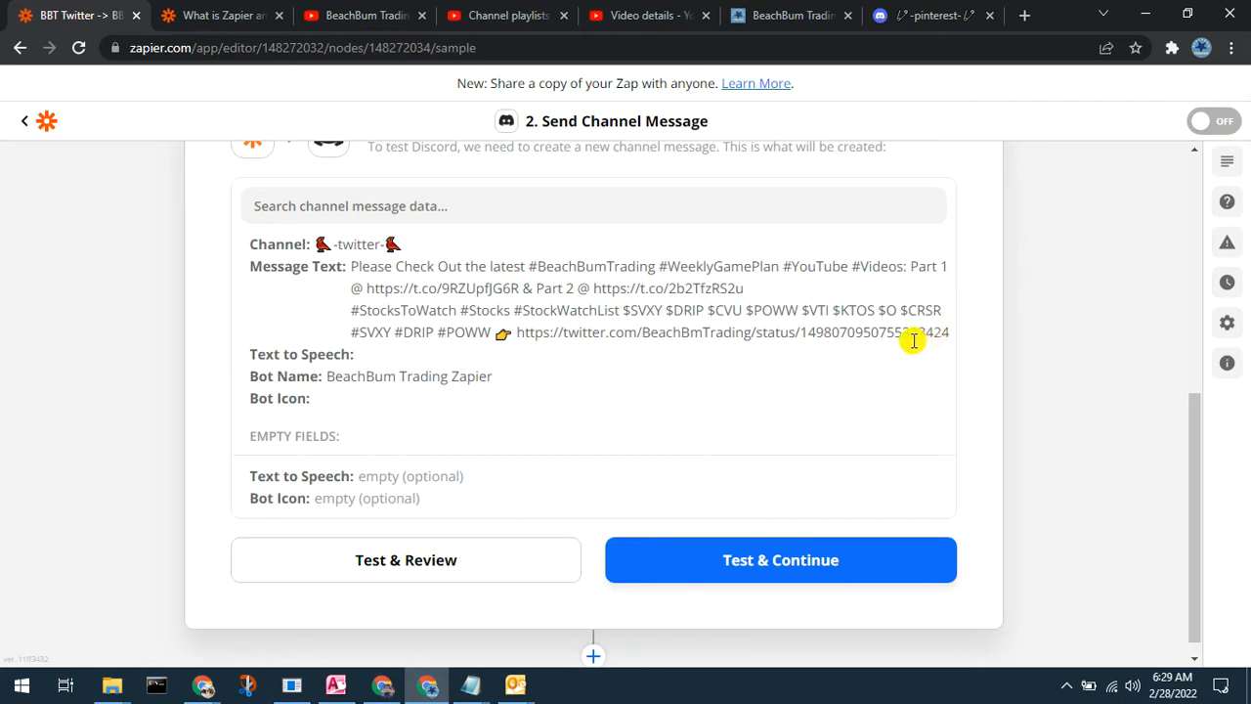
pyautogui.click(407, 565)
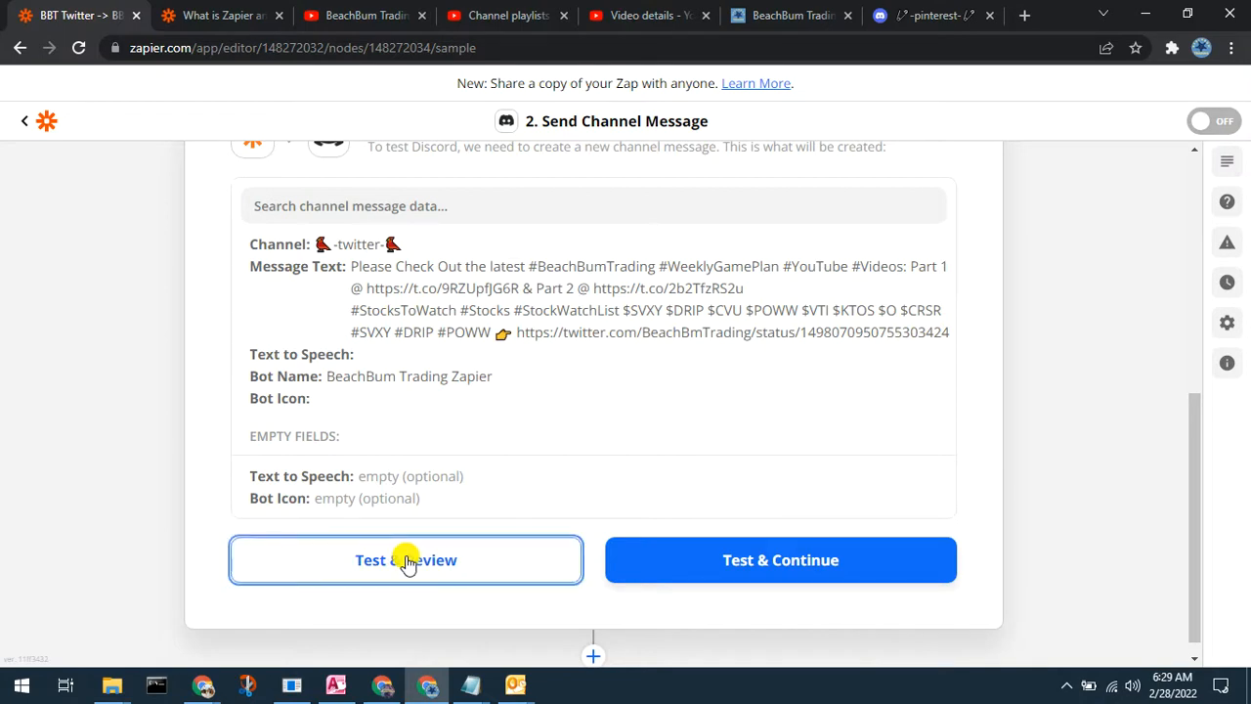
pyautogui.scroll(2, 723, 397)
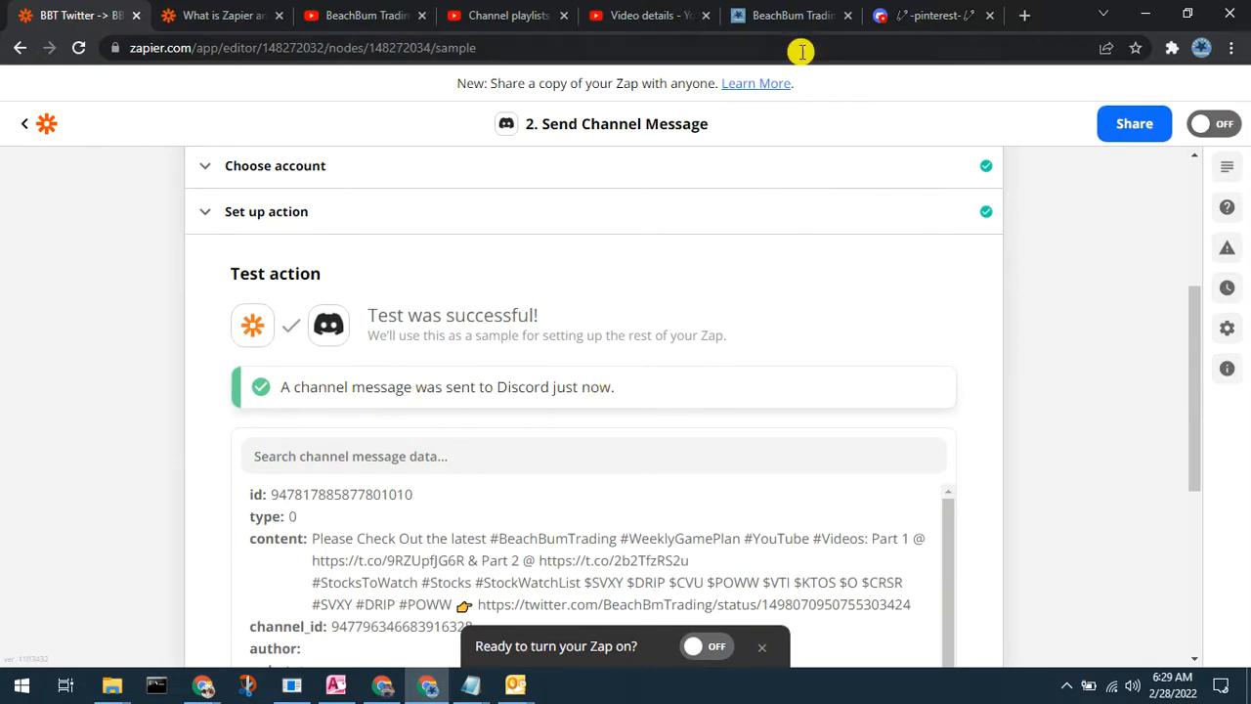
# Step: Check the bot's test post and its tweet link in Discord's -twitter- channel, then return to Zapier
pyautogui.click(786, 14)
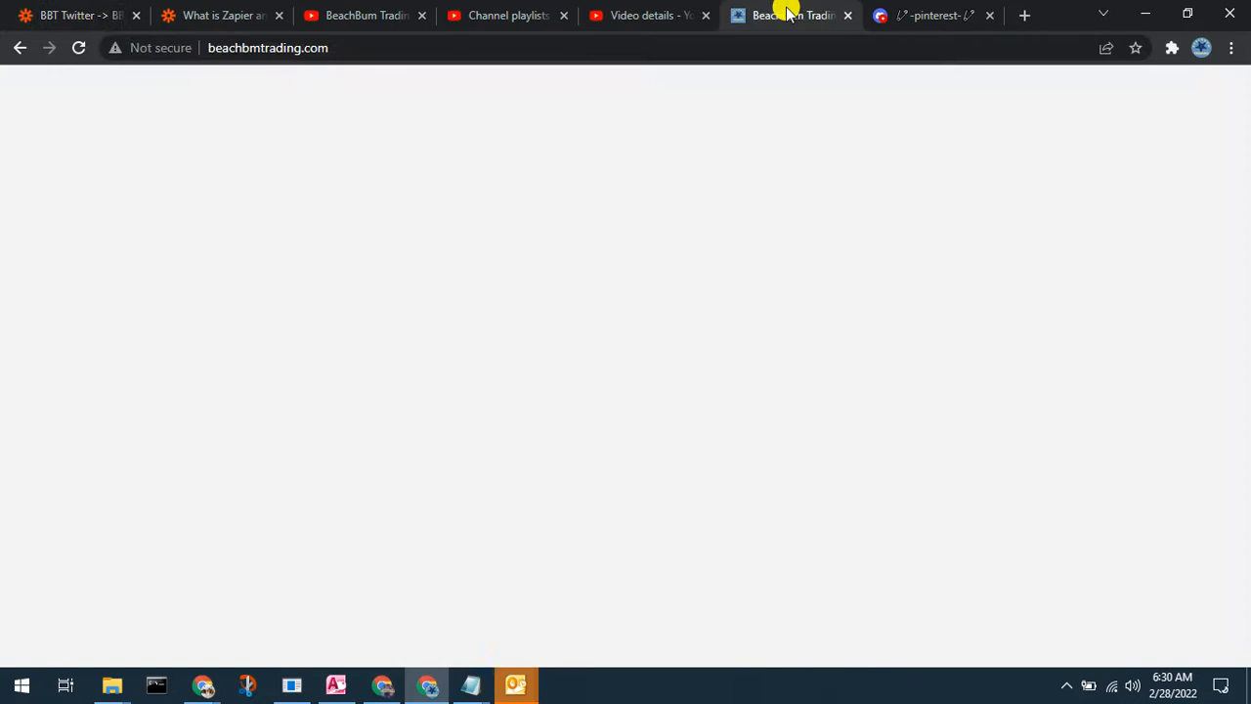
pyautogui.click(918, 16)
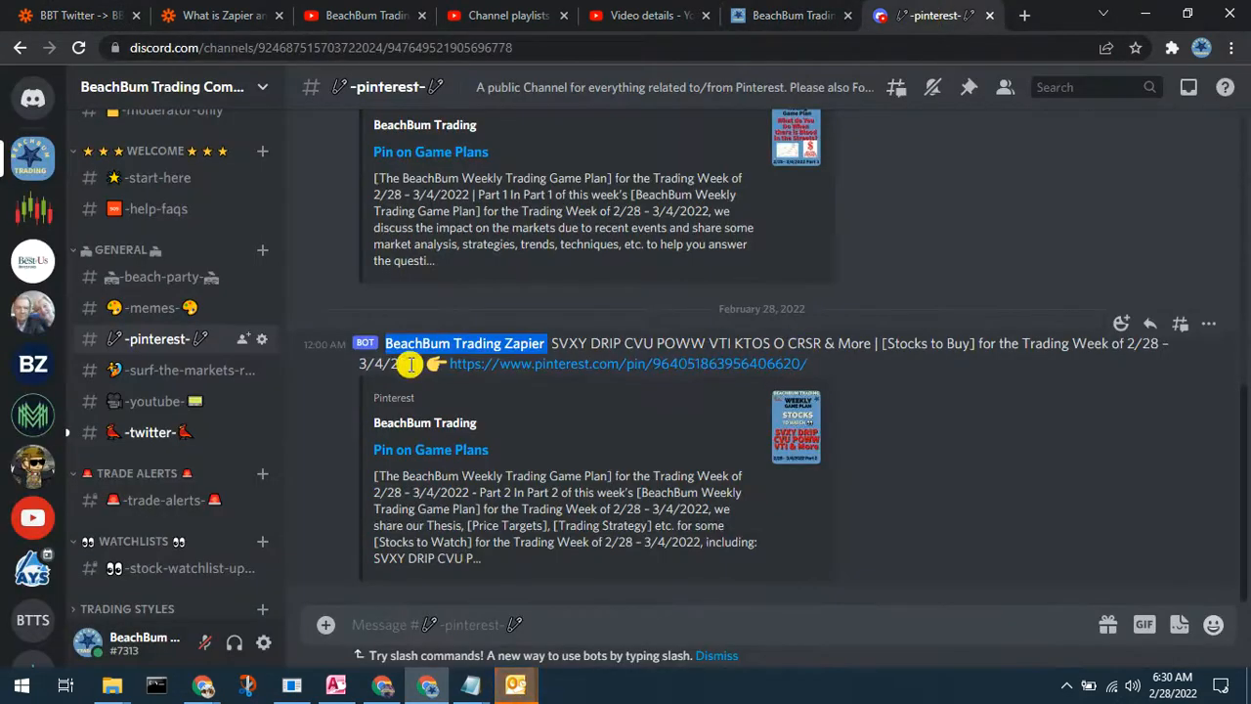
pyautogui.click(157, 432)
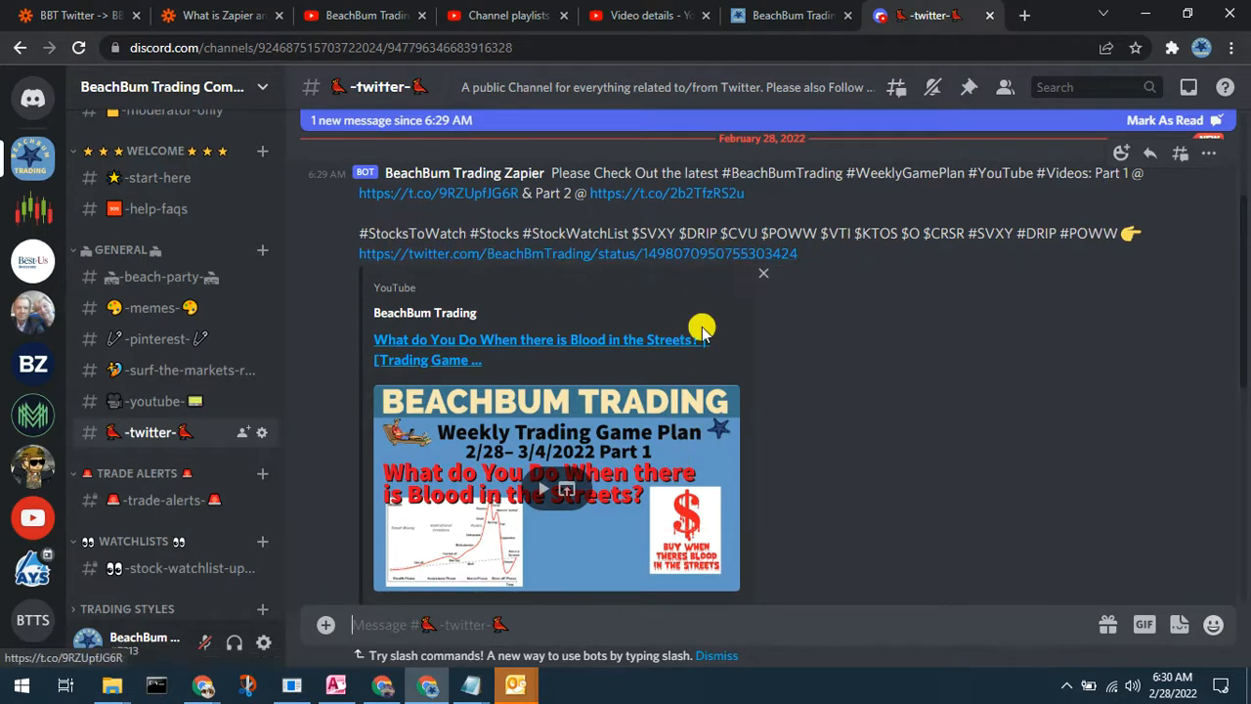
pyautogui.click(829, 265)
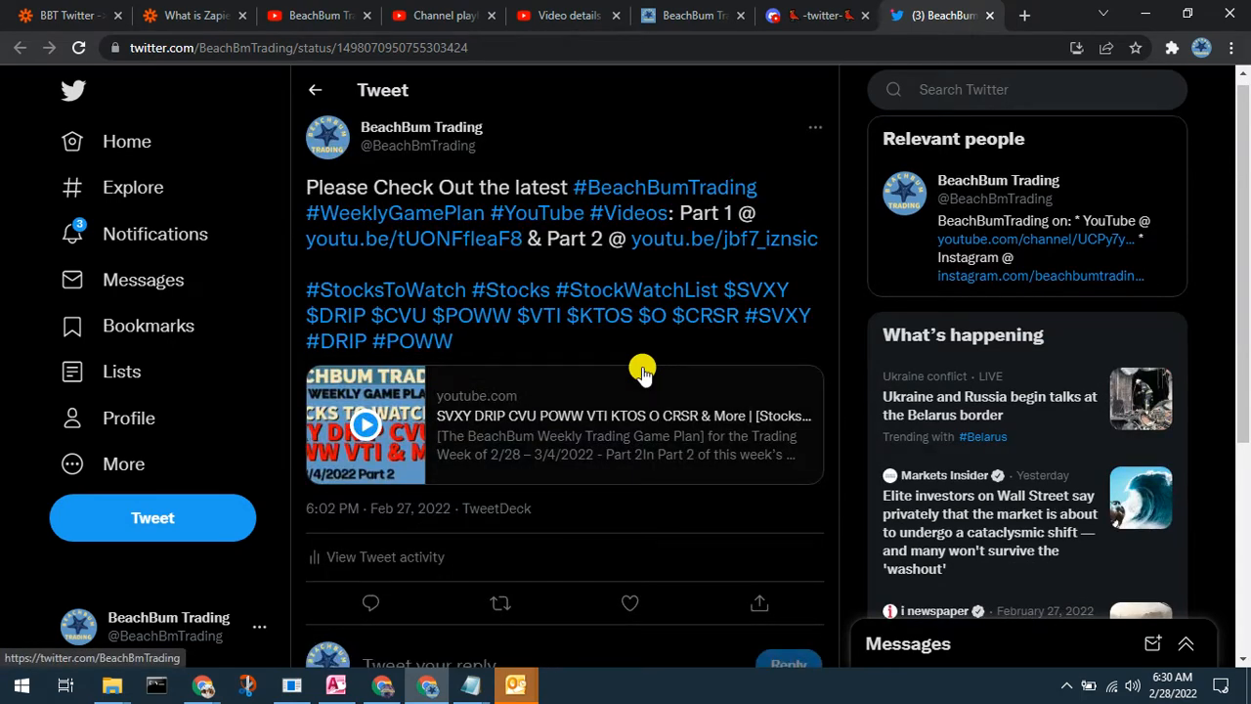
pyautogui.click(989, 14)
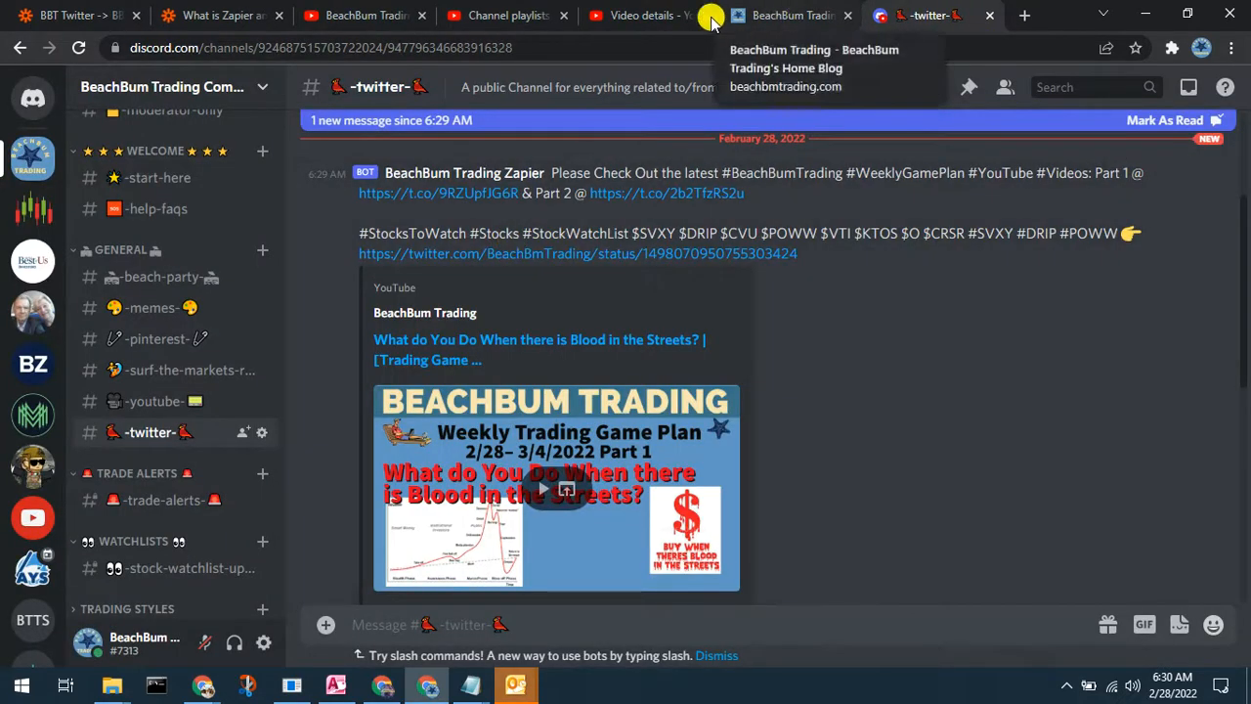
pyautogui.click(82, 17)
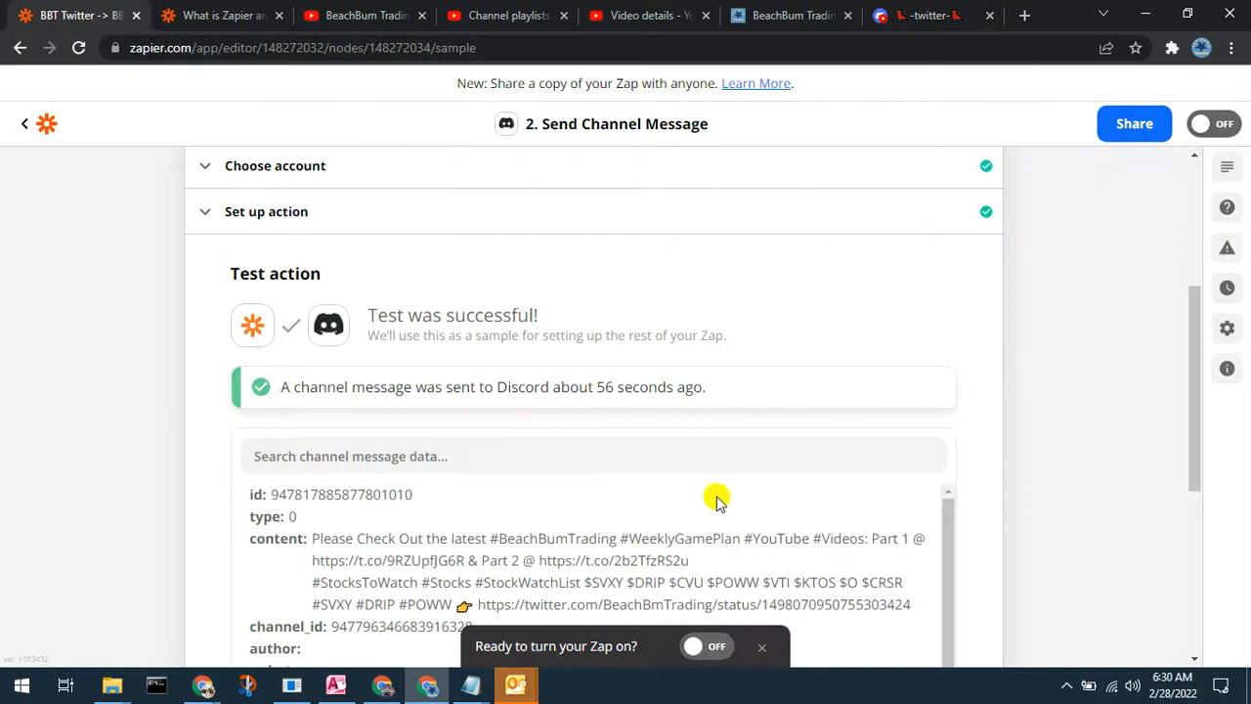
# Step: Switch on the 'BBT Twitter -> BBT Discord Twtiter' Zap below the test results
pyautogui.scroll(-3, 1044, 528)
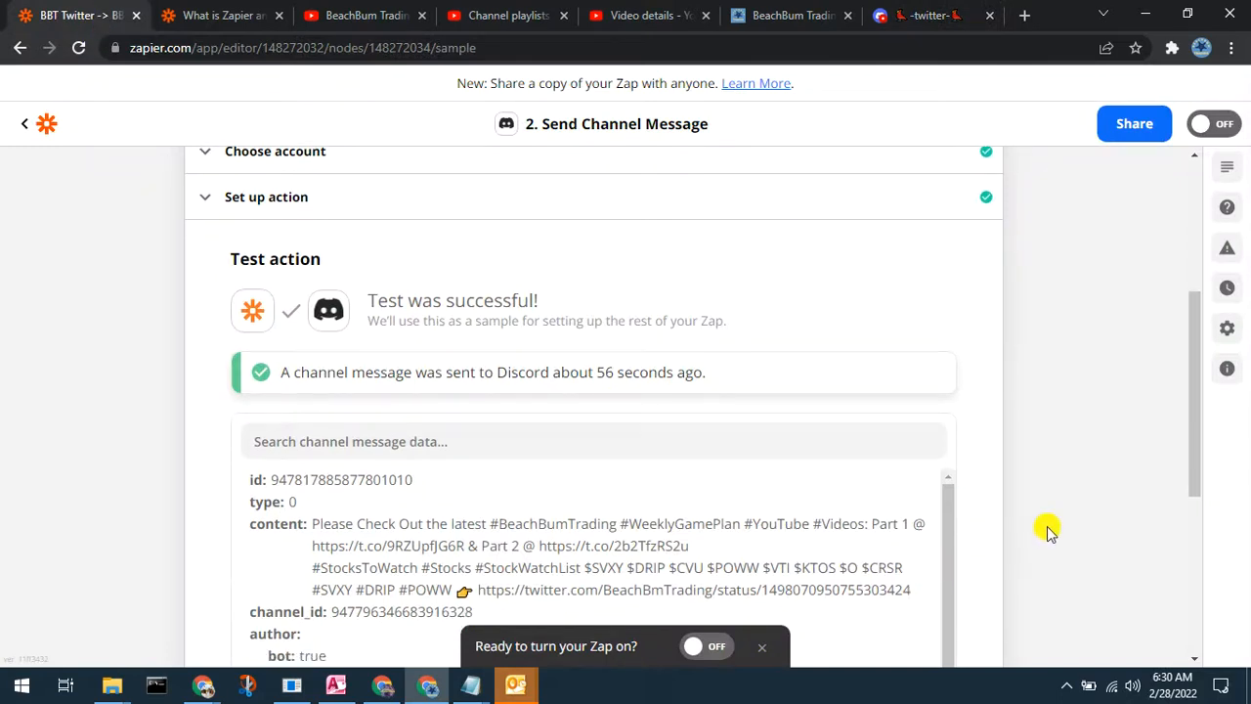
pyautogui.scroll(-1, 1047, 525)
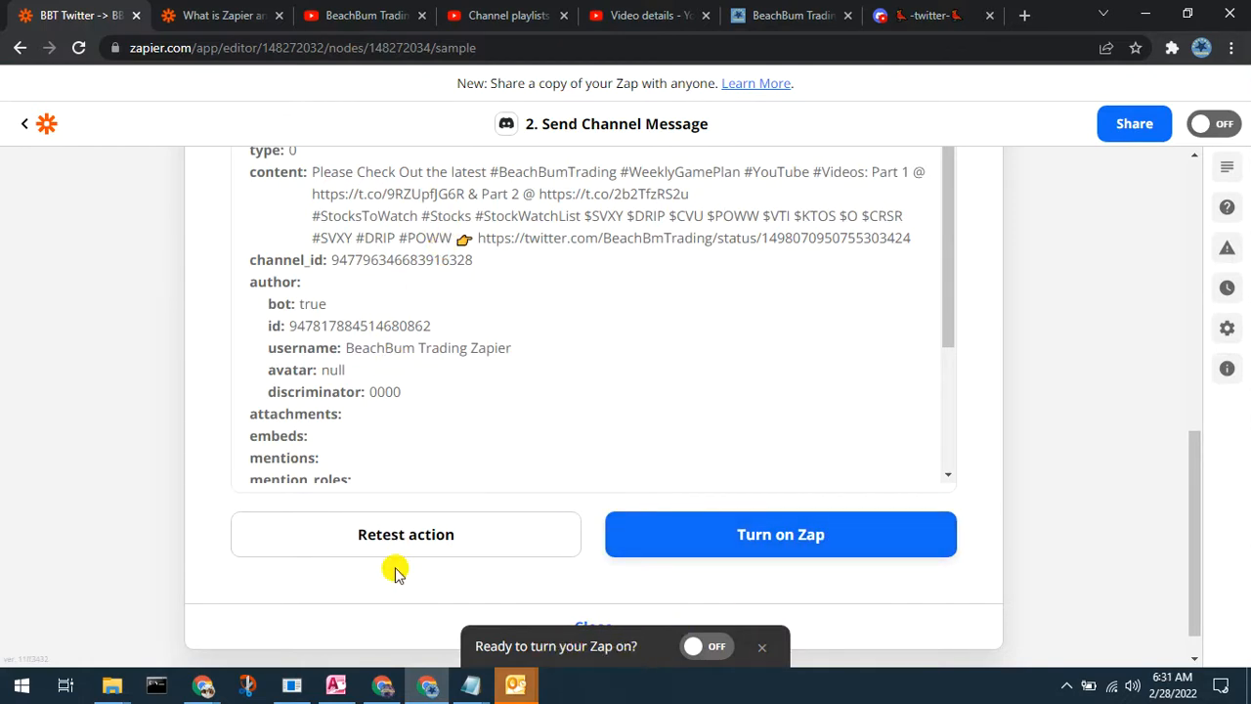
pyautogui.scroll(2, 434, 442)
pyautogui.scroll(-5, 433, 441)
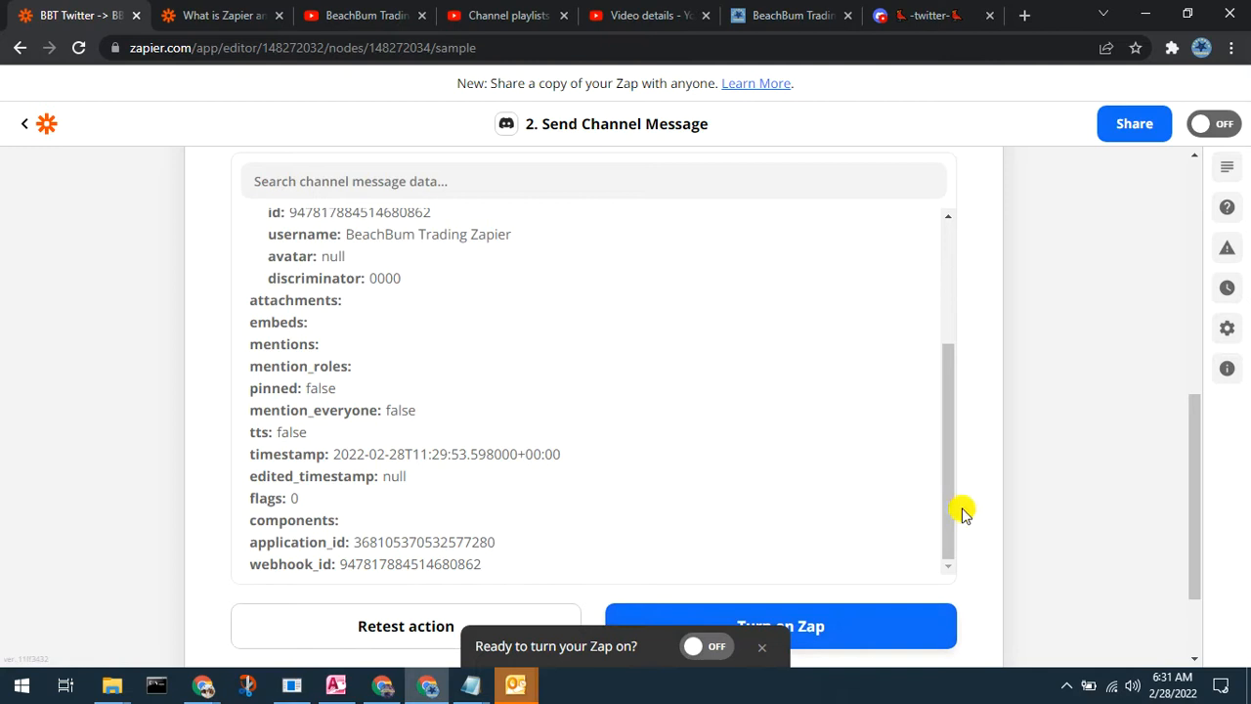
pyautogui.click(863, 614)
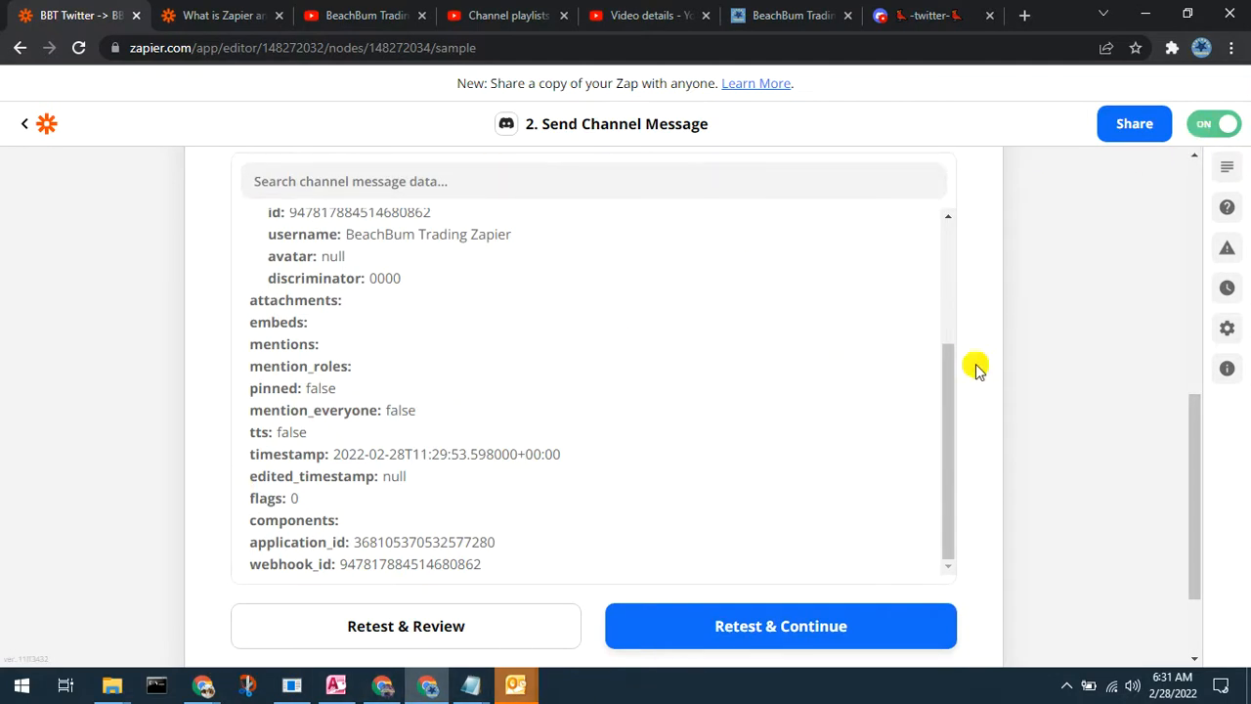
# Step: Leave the Zap editor for the list of Zaps
pyautogui.scroll(8, 1014, 352)
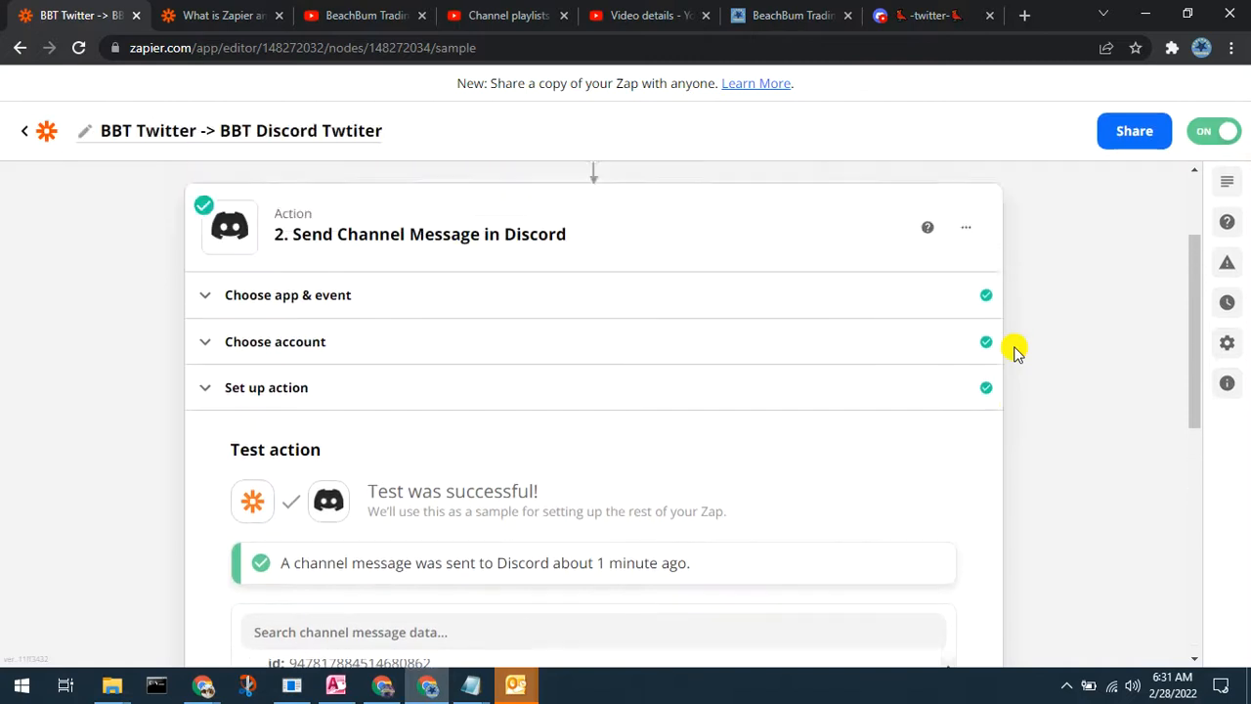
pyautogui.scroll(-10, 1016, 354)
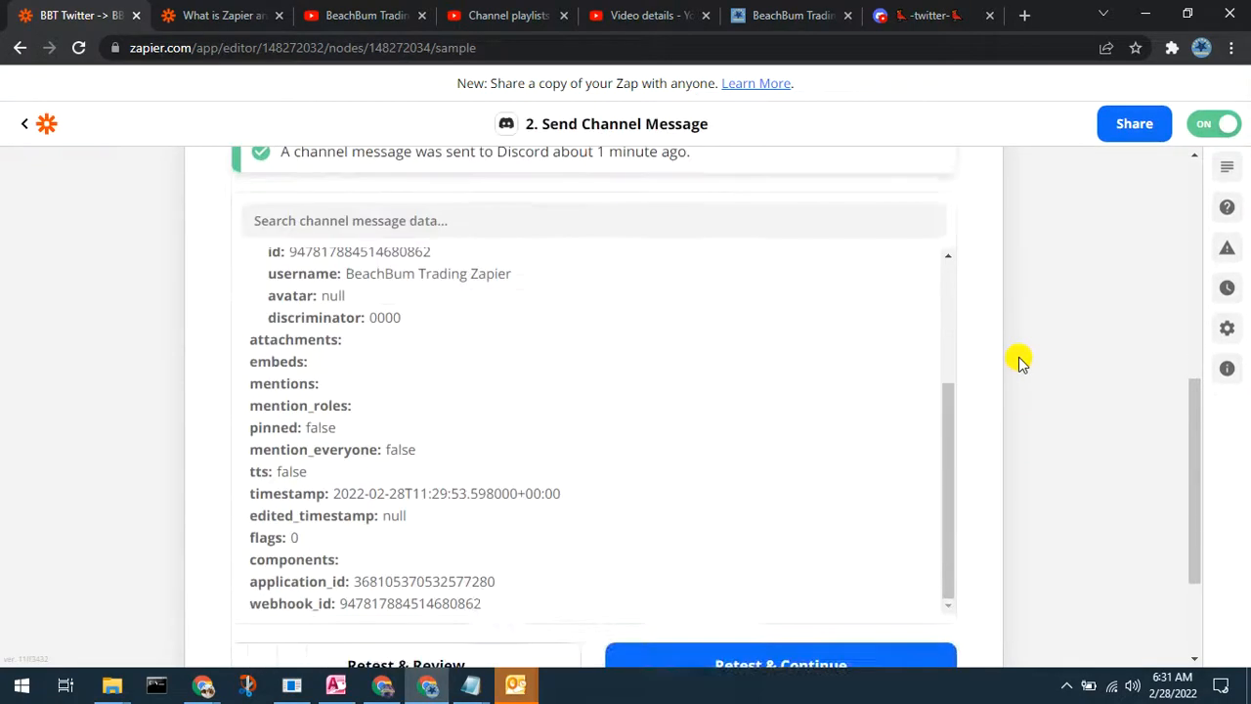
pyautogui.click(27, 127)
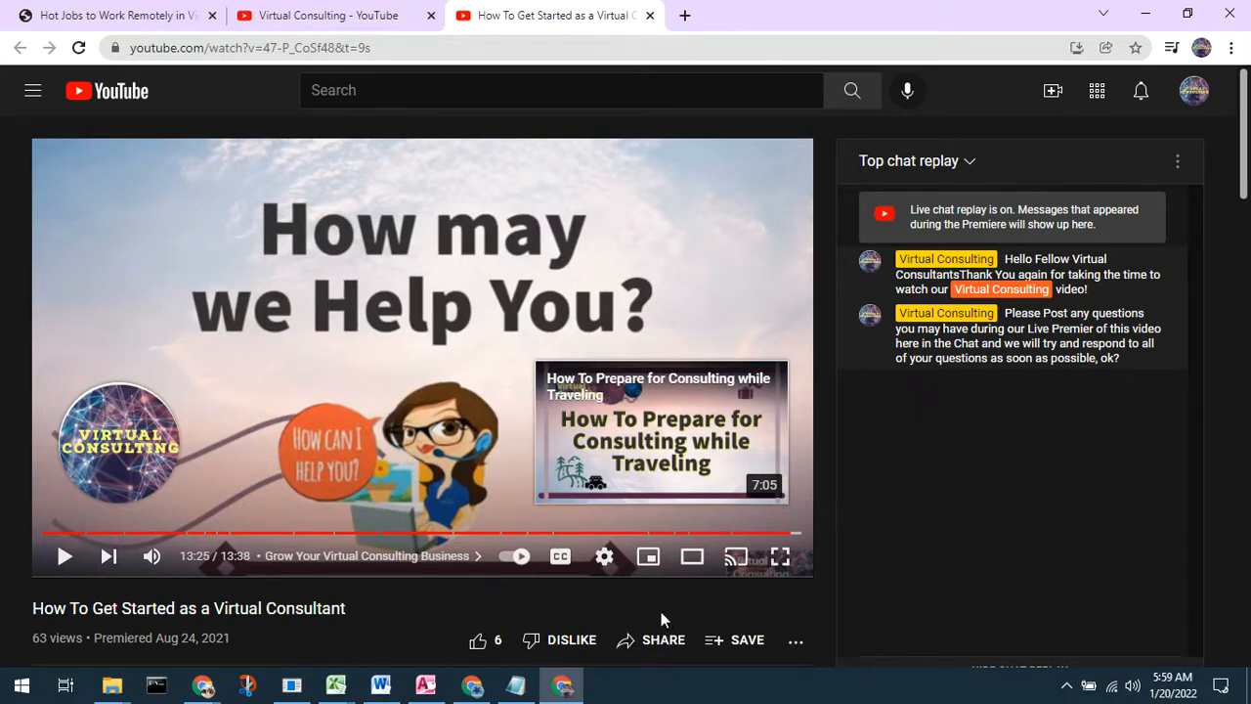
pyautogui.moveTo(122, 450)
pyautogui.scroll(-5, 375, 606)
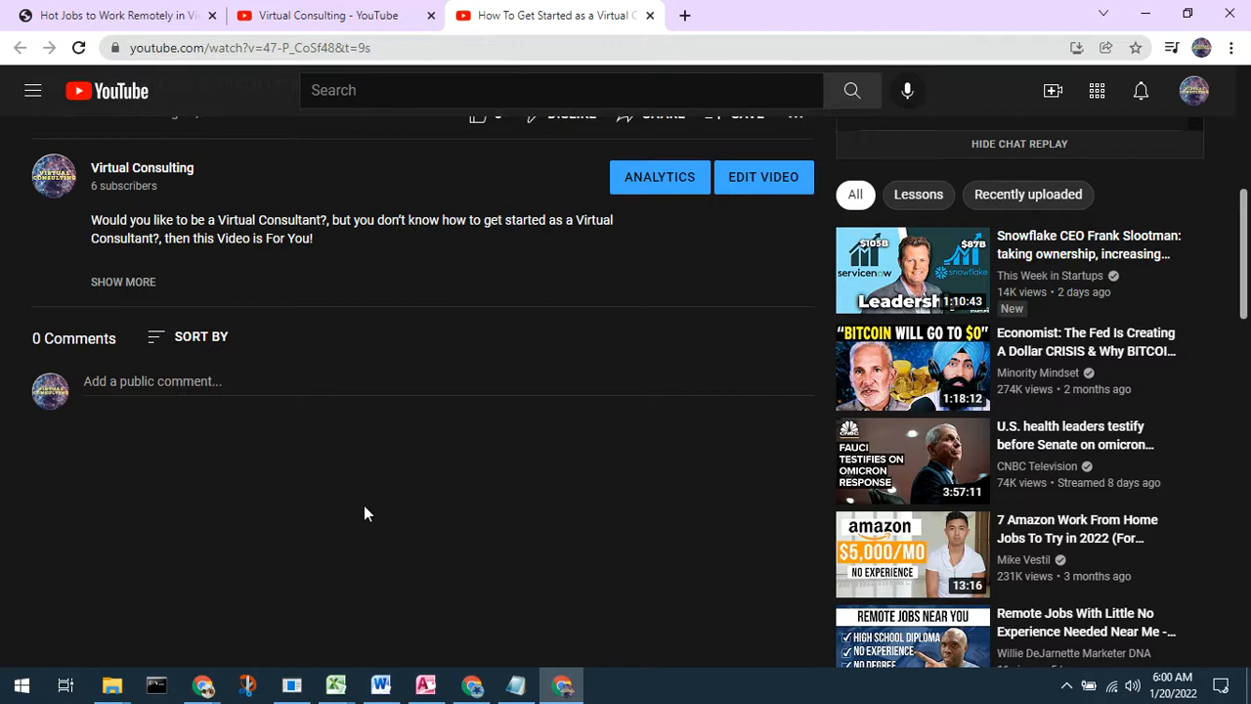
pyautogui.scroll(5, 364, 506)
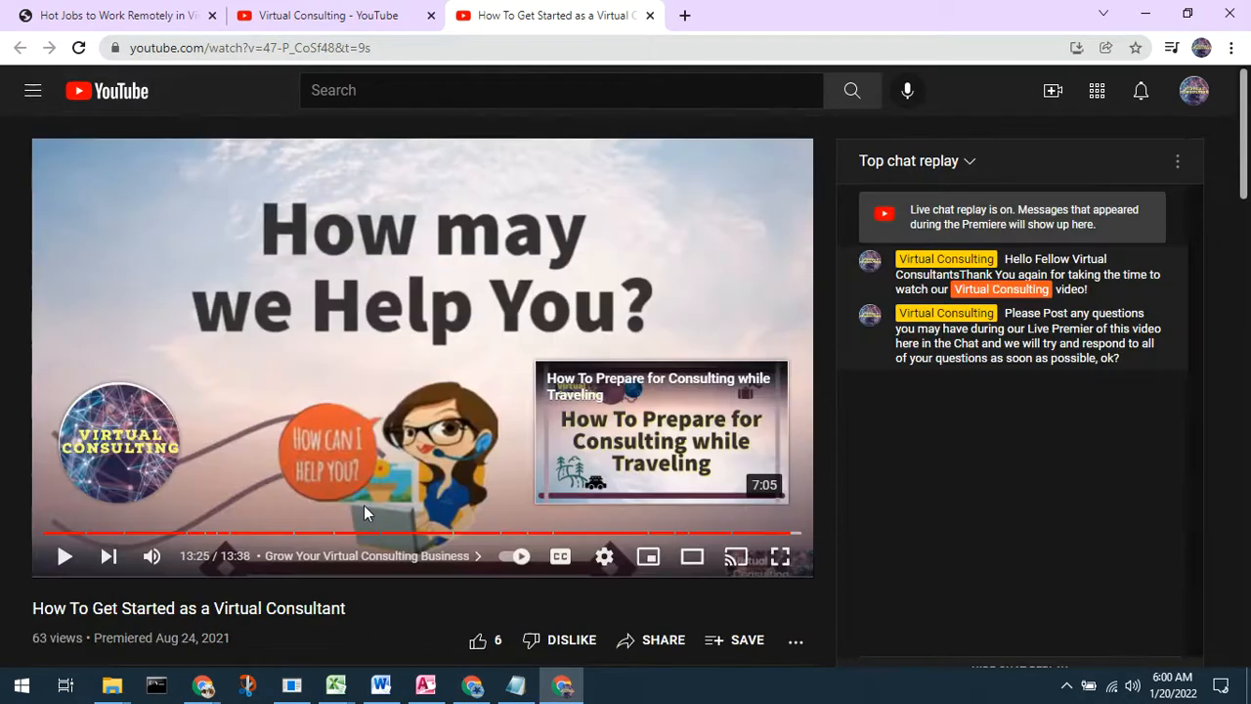